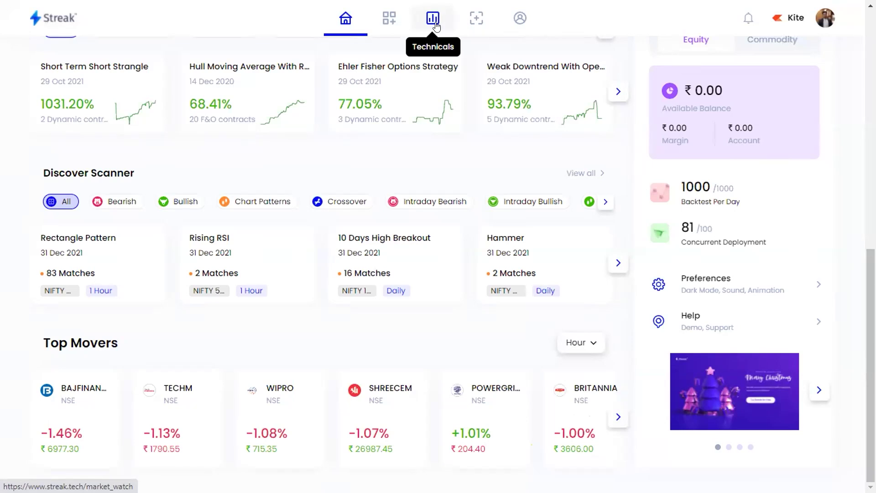
Create a new watchlist named demo234235ttt in the Technicals section
{"action": "left_click", "coordinate": [425, 25]}
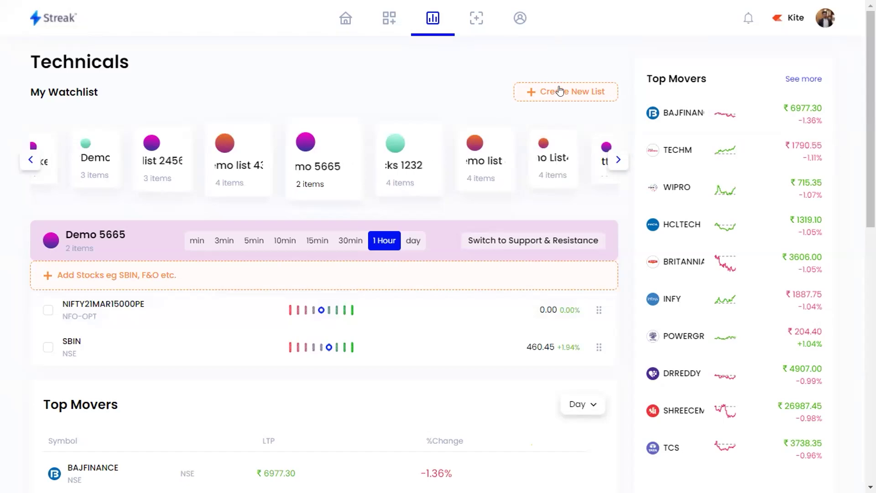
{"action": "left_click", "coordinate": [548, 96]}
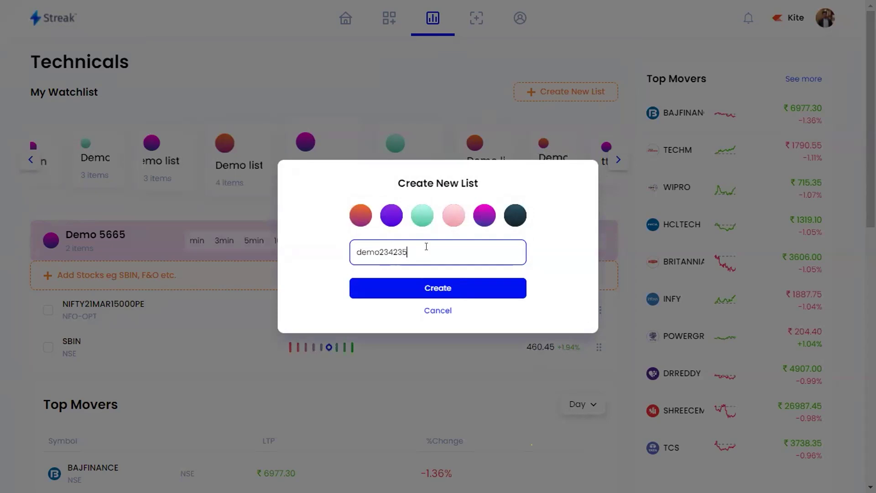
{"action": "left_click", "coordinate": [431, 288]}
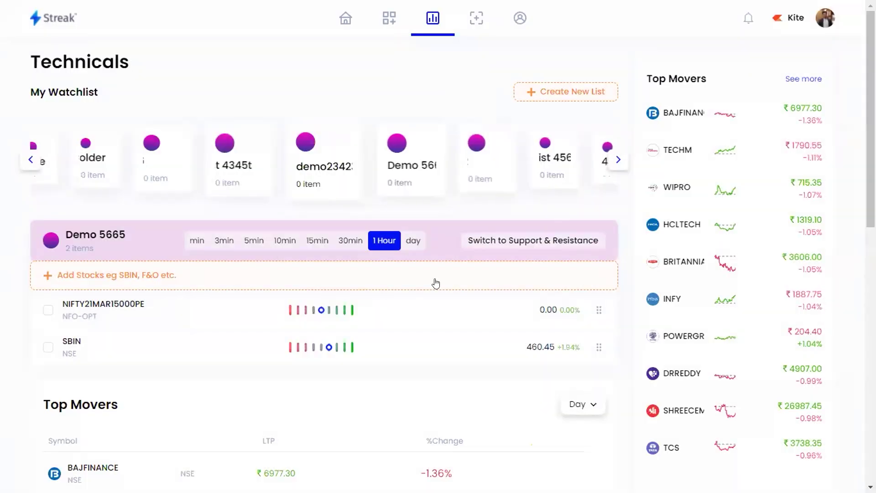
Add SBIN, SBIN21DECFUT, SBIN22JAN455CE and SBIN22JAN470PE to the demo234235ttt watchlist
{"action": "left_click", "coordinate": [664, 20]}
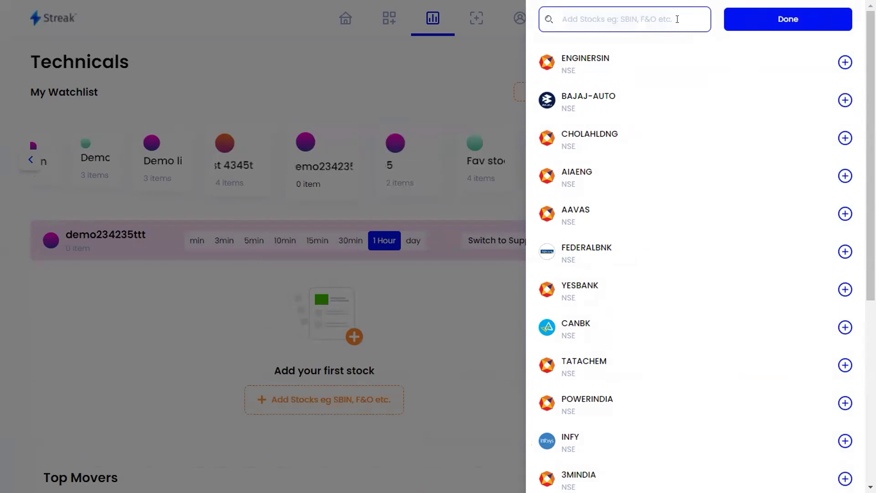
{"action": "type", "text": "sbin"}
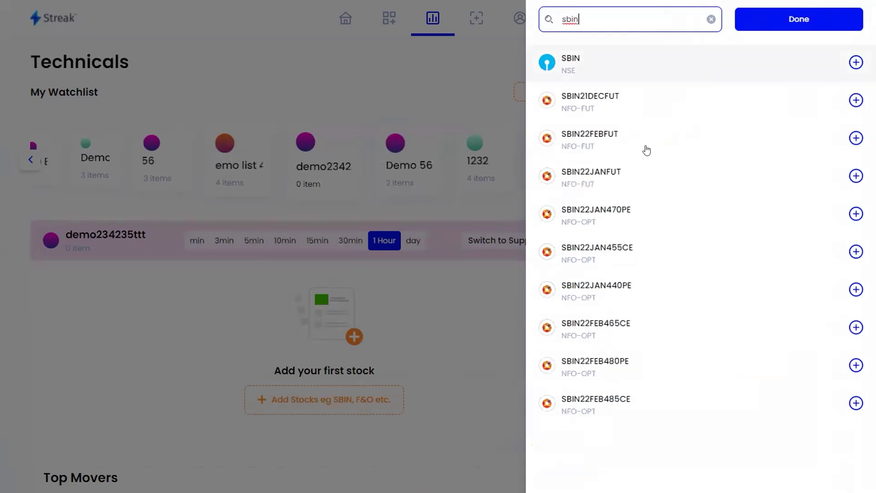
{"action": "left_click", "coordinate": [856, 62]}
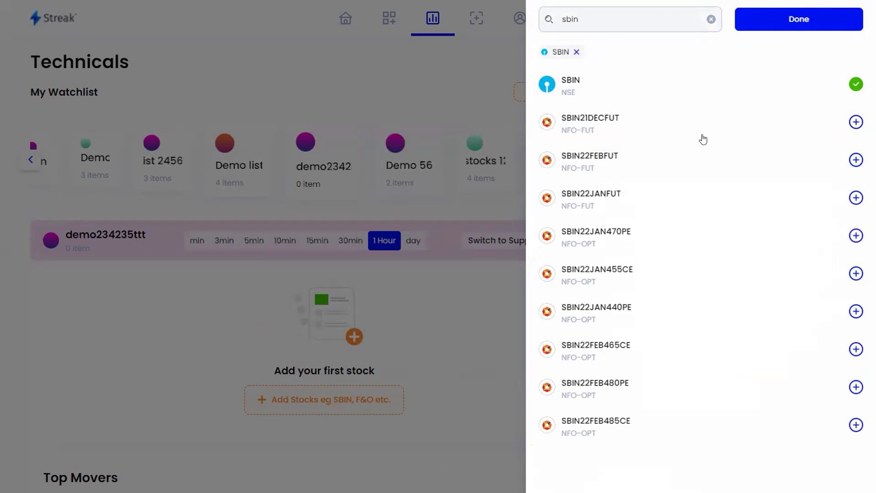
{"action": "left_click", "coordinate": [856, 122]}
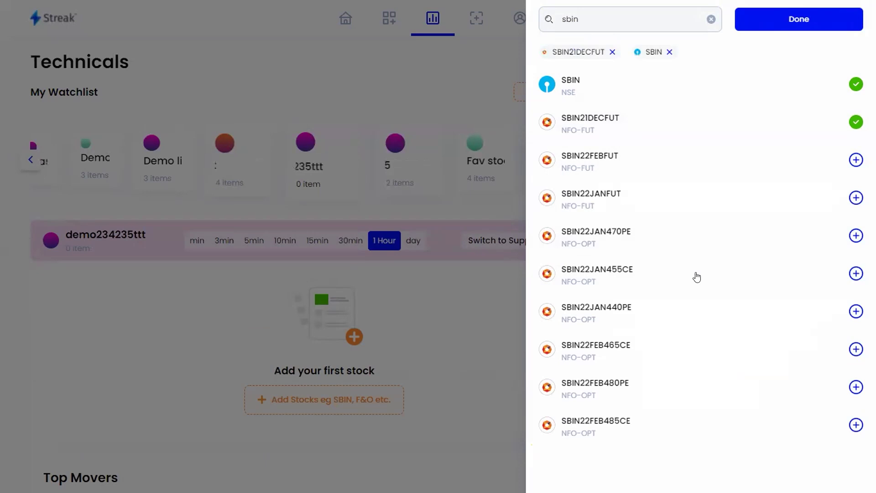
{"action": "left_click", "coordinate": [855, 273]}
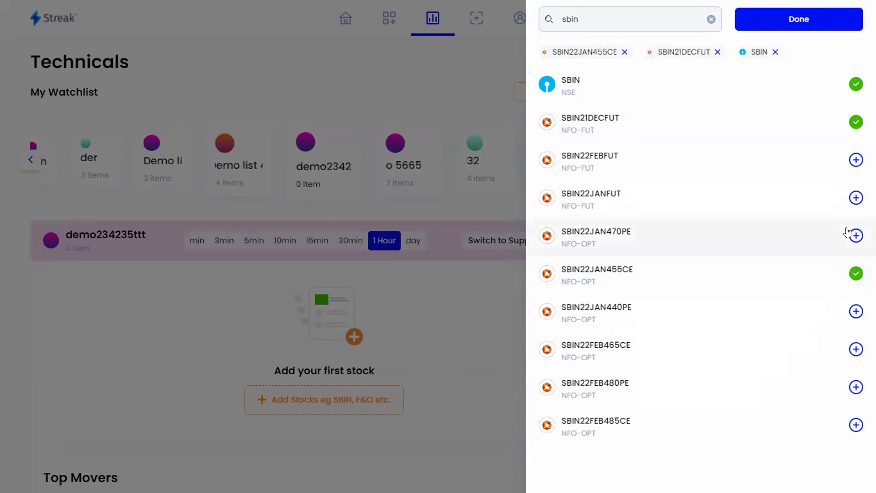
{"action": "left_click", "coordinate": [856, 235]}
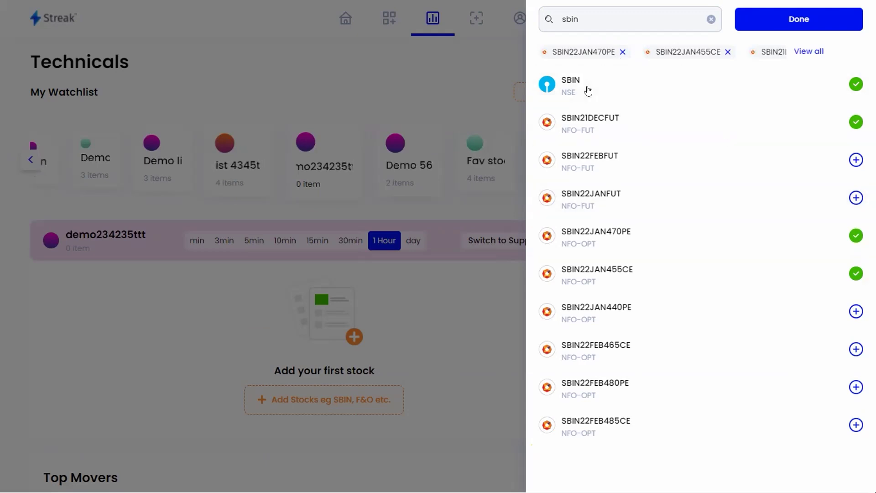
{"action": "left_click", "coordinate": [769, 21]}
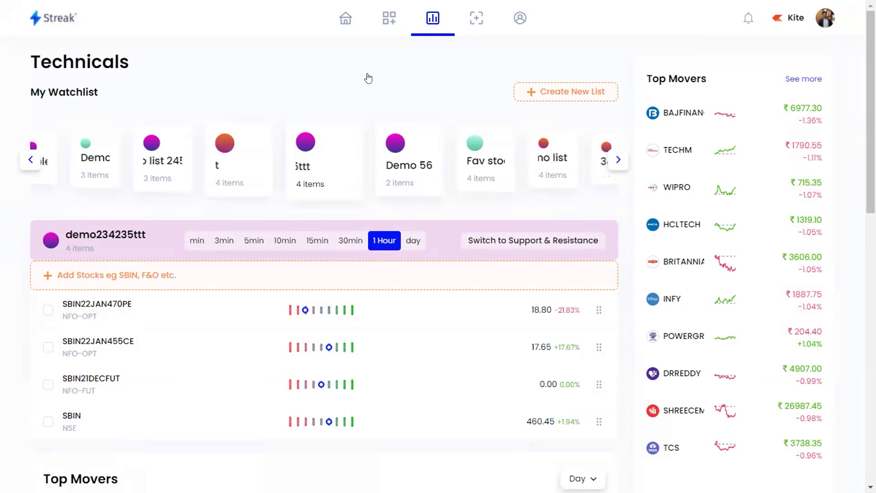
{"action": "left_click_drag", "start_coordinate": [561, 290], "coordinate": [547, 286]}
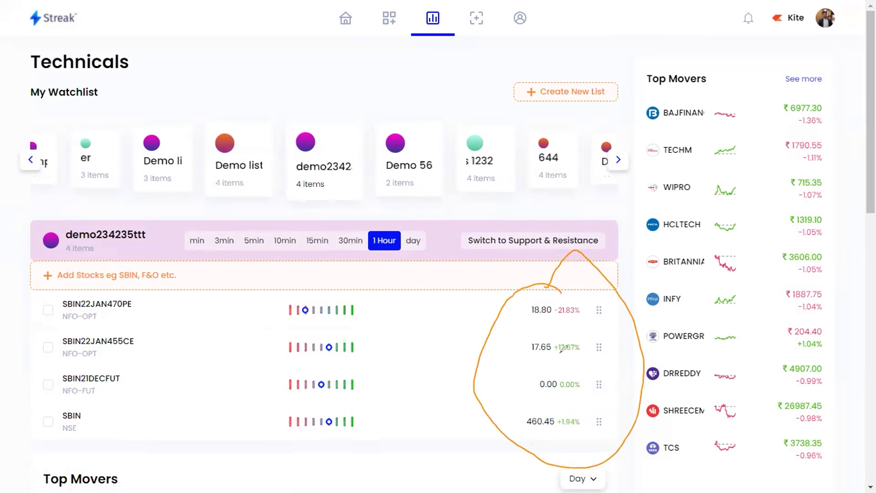
{"action": "mouse_move", "coordinate": [283, 282]}
{"action": "left_mouse_down"}
{"action": "mouse_move", "coordinate": [271, 429]}
{"action": "mouse_move", "coordinate": [374, 419]}
{"action": "mouse_move", "coordinate": [399, 302]}
{"action": "left_mouse_up"}
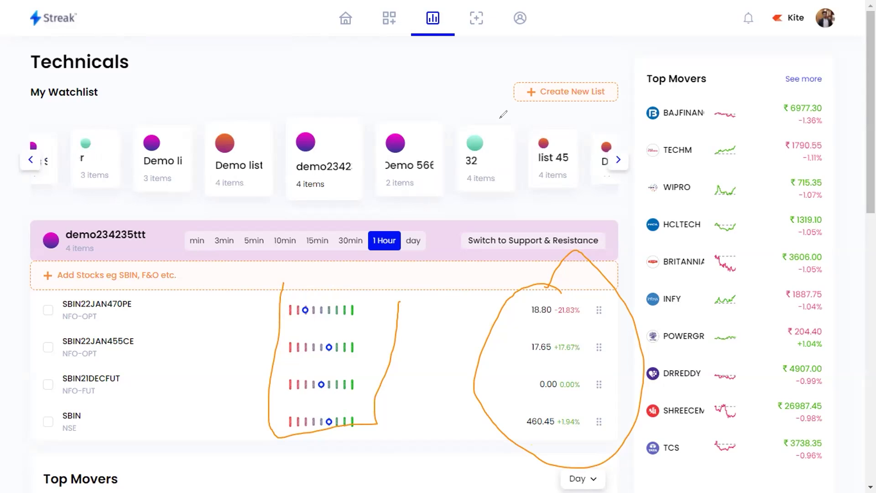
{"action": "key", "text": "e"}
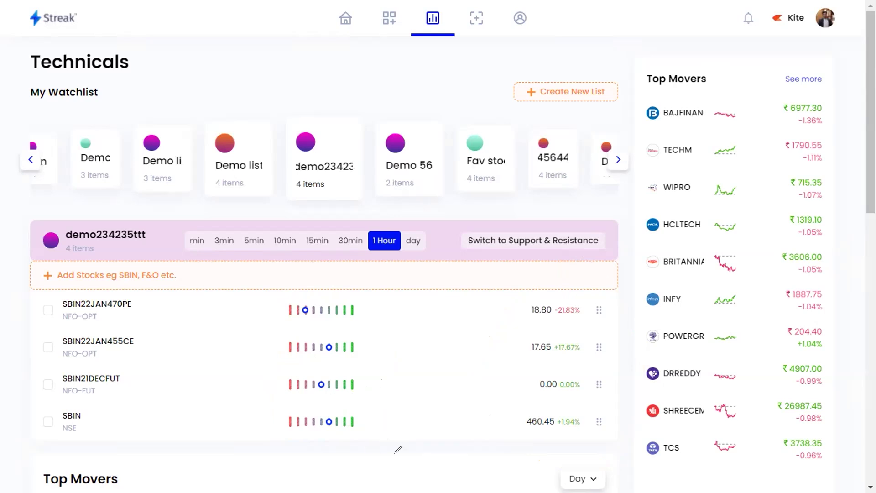
{"action": "mouse_move", "coordinate": [393, 430]}
{"action": "left_mouse_down"}
{"action": "mouse_move", "coordinate": [393, 399]}
{"action": "mouse_move", "coordinate": [386, 405]}
{"action": "left_mouse_up"}
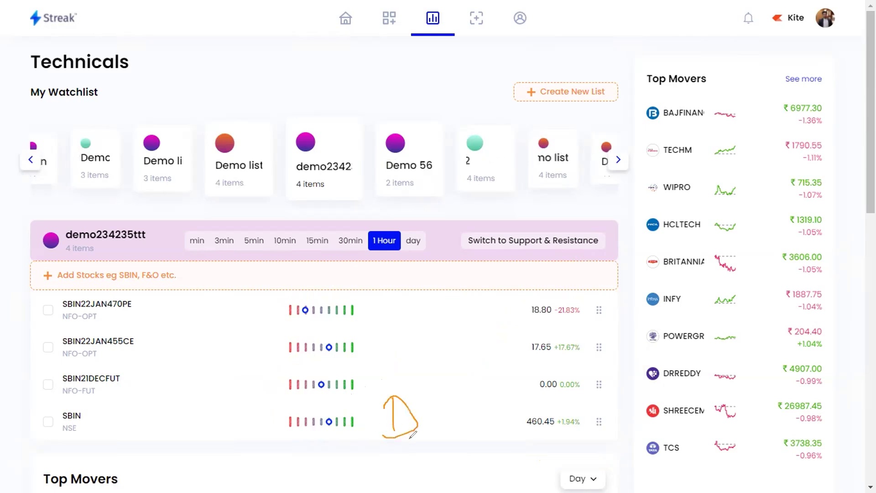
{"action": "left_click_drag", "start_coordinate": [412, 442], "coordinate": [391, 485]}
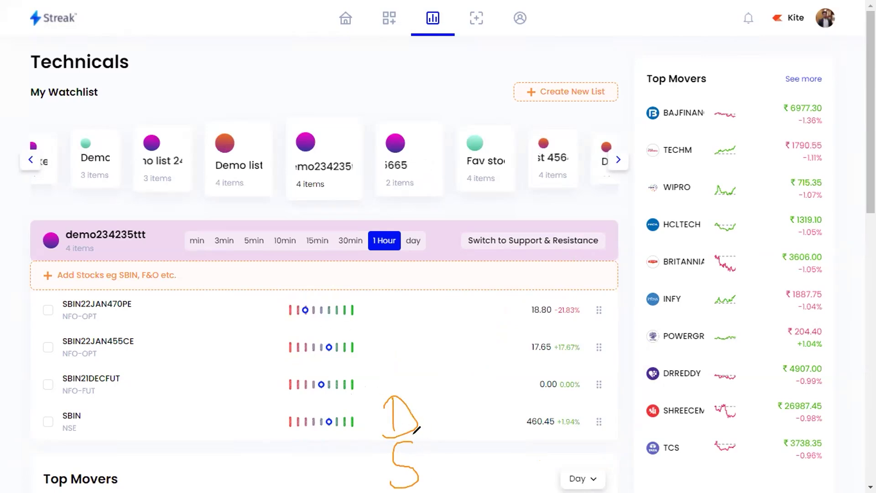
{"action": "mouse_move", "coordinate": [302, 304]}
{"action": "left_mouse_down"}
{"action": "mouse_move", "coordinate": [294, 314]}
{"action": "mouse_move", "coordinate": [306, 309]}
{"action": "left_mouse_up"}
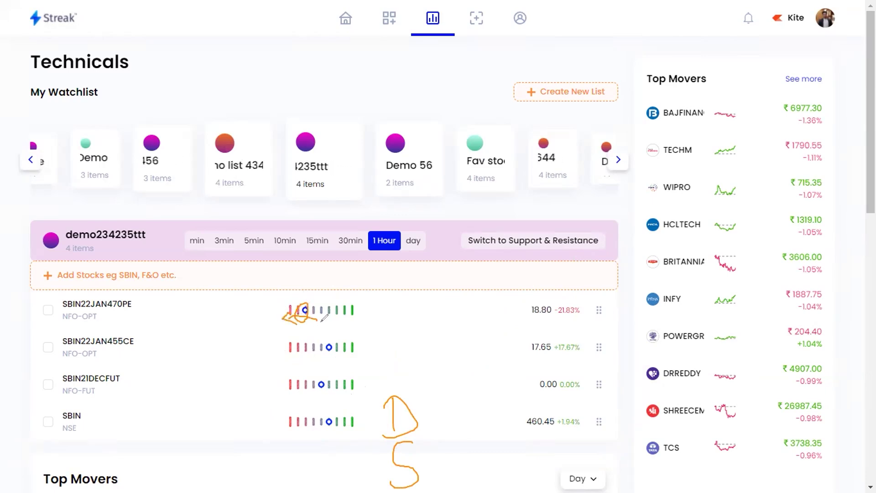
{"action": "left_click_drag", "start_coordinate": [322, 319], "coordinate": [368, 324]}
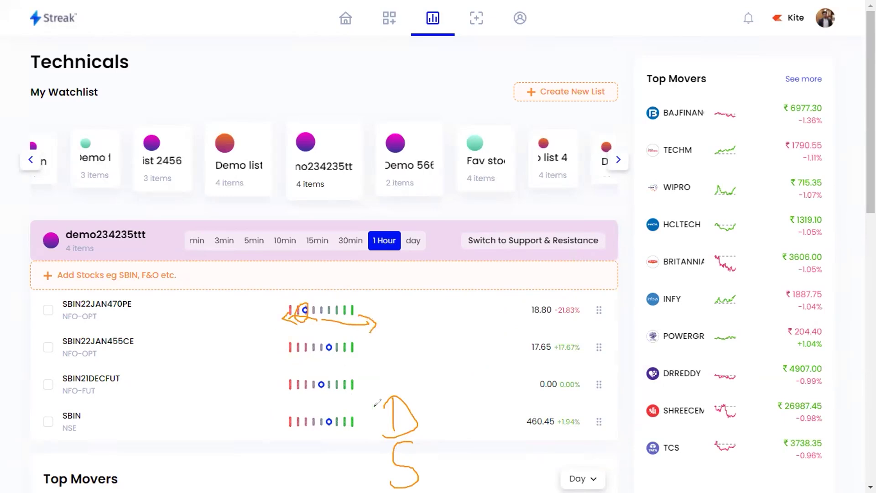
{"action": "left_click_drag", "start_coordinate": [425, 399], "coordinate": [490, 392]}
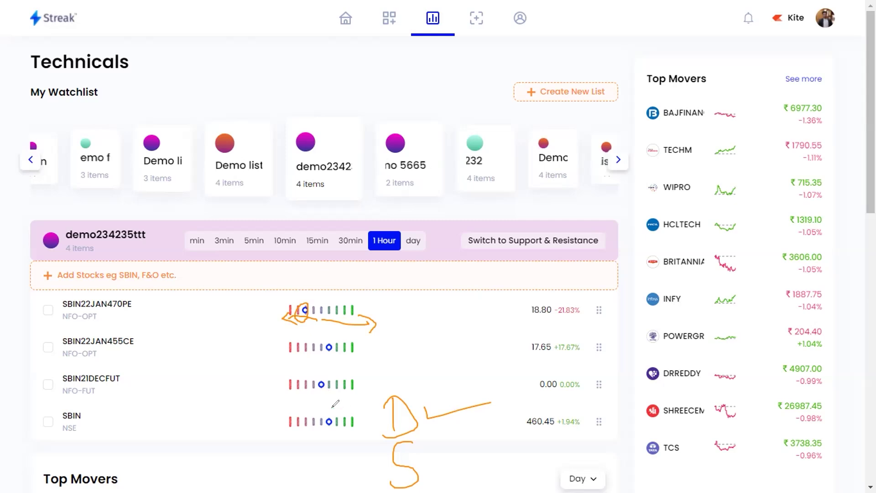
{"action": "mouse_move", "coordinate": [350, 405]}
{"action": "left_mouse_down"}
{"action": "mouse_move", "coordinate": [356, 423]}
{"action": "mouse_move", "coordinate": [351, 413]}
{"action": "left_mouse_up"}
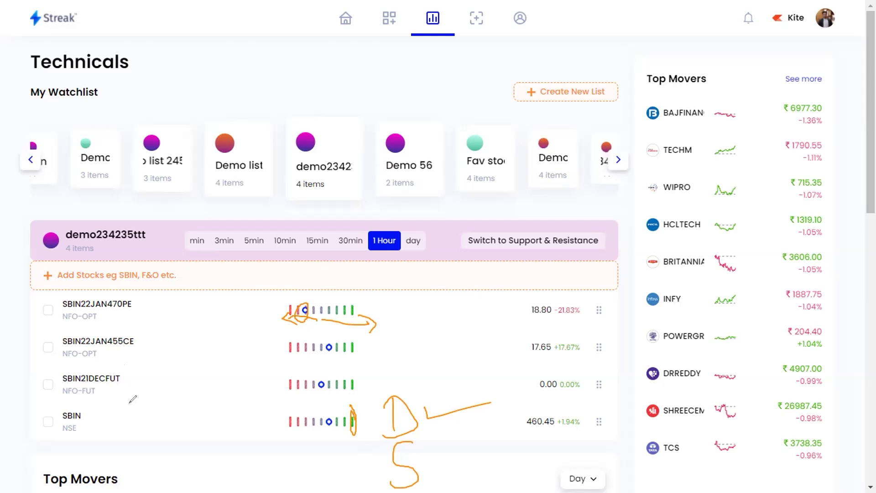
{"action": "mouse_move", "coordinate": [111, 414]}
{"action": "left_mouse_down"}
{"action": "mouse_move", "coordinate": [116, 393]}
{"action": "mouse_move", "coordinate": [184, 395]}
{"action": "mouse_move", "coordinate": [175, 409]}
{"action": "left_mouse_up"}
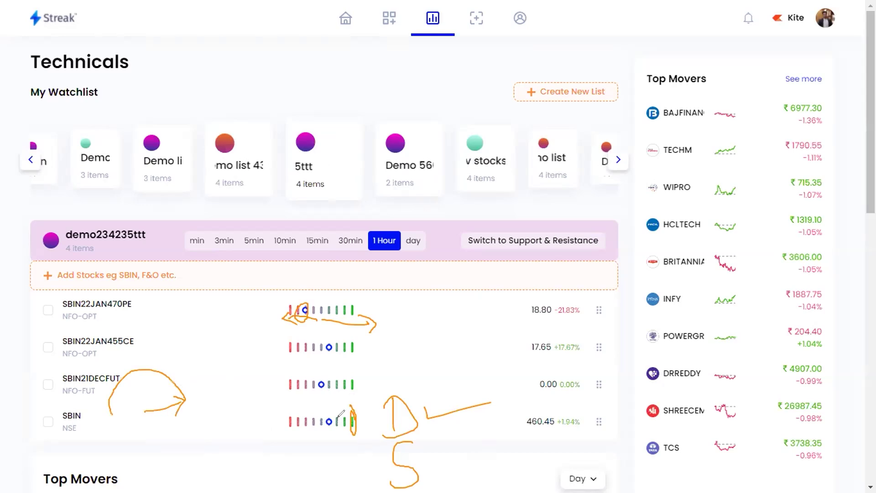
{"action": "left_click_drag", "start_coordinate": [338, 403], "coordinate": [340, 433]}
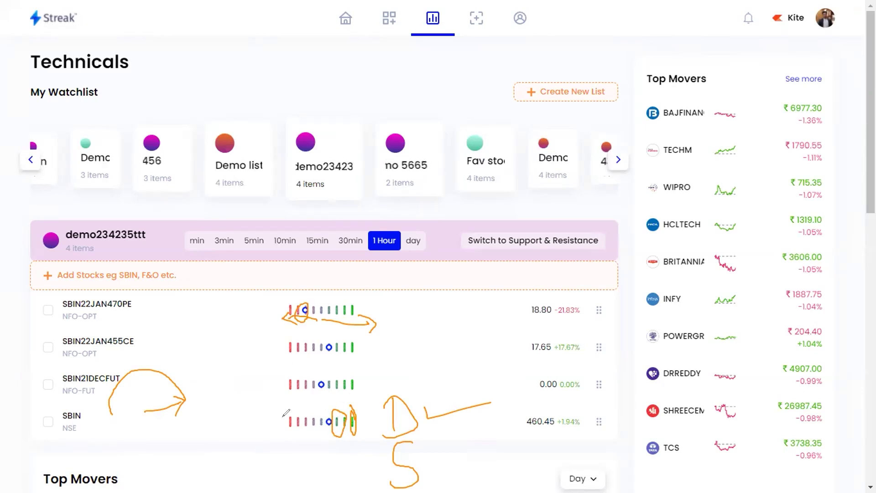
{"action": "left_click_drag", "start_coordinate": [295, 409], "coordinate": [297, 432]}
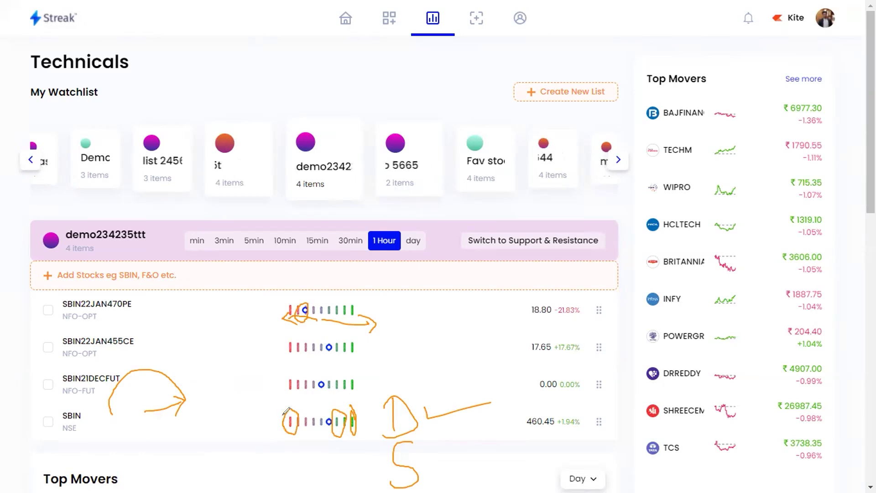
{"action": "left_click_drag", "start_coordinate": [307, 412], "coordinate": [314, 424]}
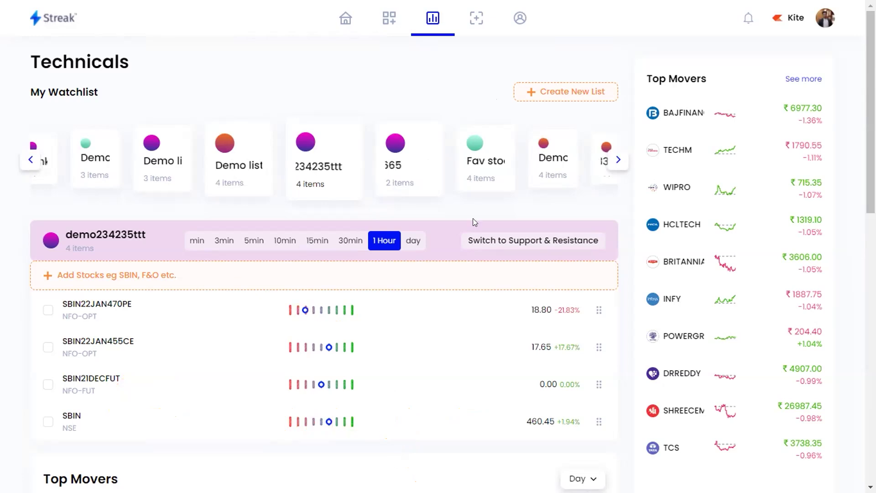
Compare the technical ratings of the demo234235ttt stocks across the intraday and 1-day timeframes, finishing on 1 hour
{"action": "left_click", "coordinate": [351, 240]}
{"action": "left_click", "coordinate": [315, 240]}
{"action": "left_click", "coordinate": [280, 240]}
{"action": "left_click", "coordinate": [248, 241]}
{"action": "left_click", "coordinate": [191, 240]}
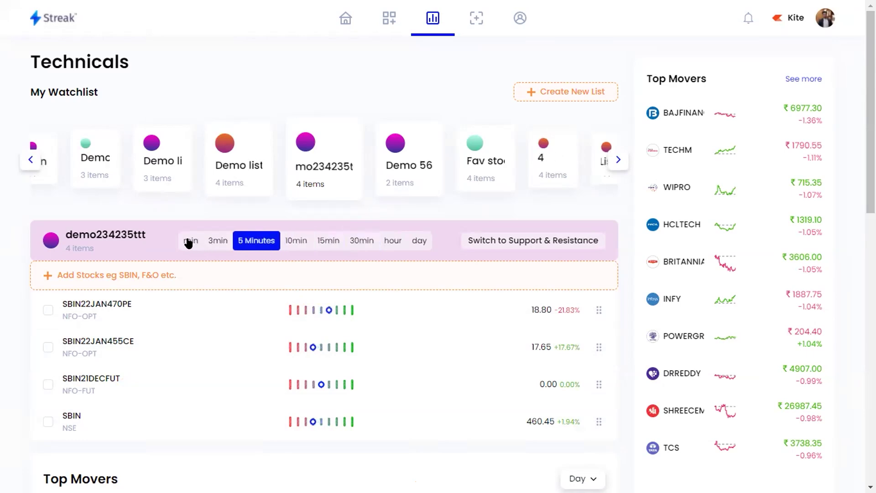
{"action": "left_click", "coordinate": [410, 240]}
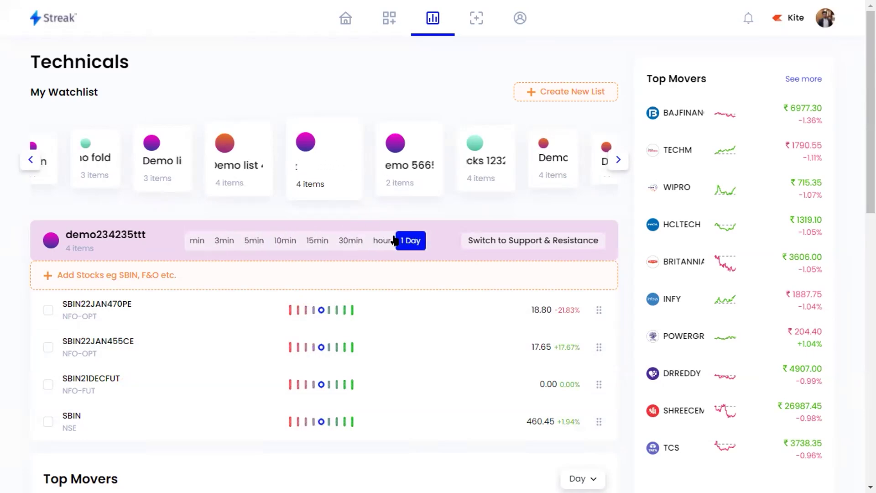
{"action": "left_click", "coordinate": [380, 240]}
{"action": "left_click", "coordinate": [345, 240]}
{"action": "left_click", "coordinate": [313, 240]}
{"action": "left_click", "coordinate": [279, 240]}
{"action": "left_click", "coordinate": [248, 240]}
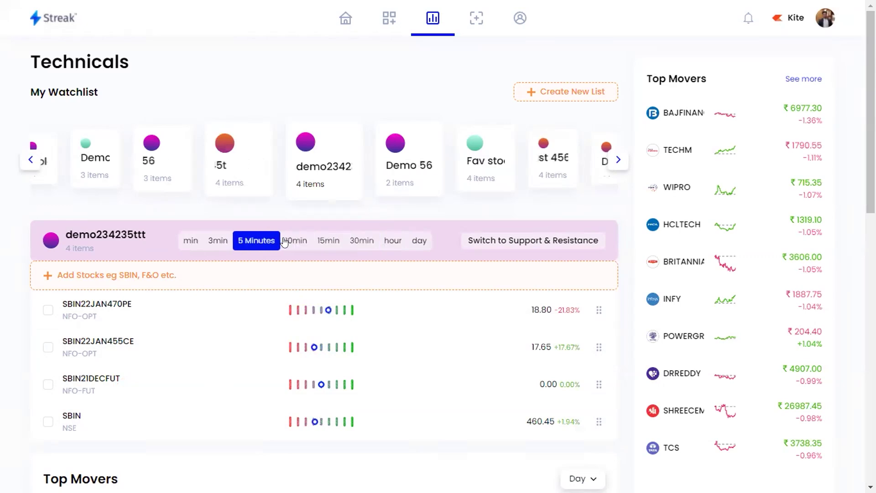
{"action": "left_click", "coordinate": [302, 240]}
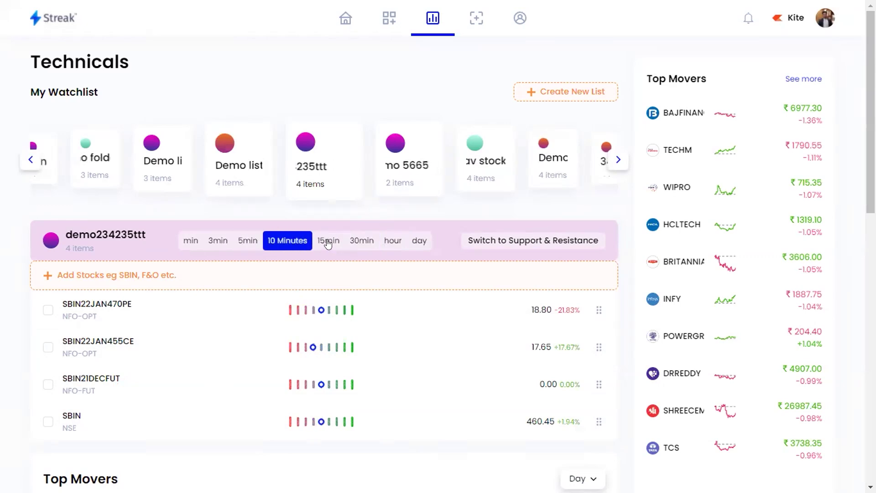
{"action": "left_click", "coordinate": [328, 241]}
{"action": "left_click", "coordinate": [362, 240]}
{"action": "left_click", "coordinate": [414, 240]}
{"action": "left_click", "coordinate": [378, 240]}
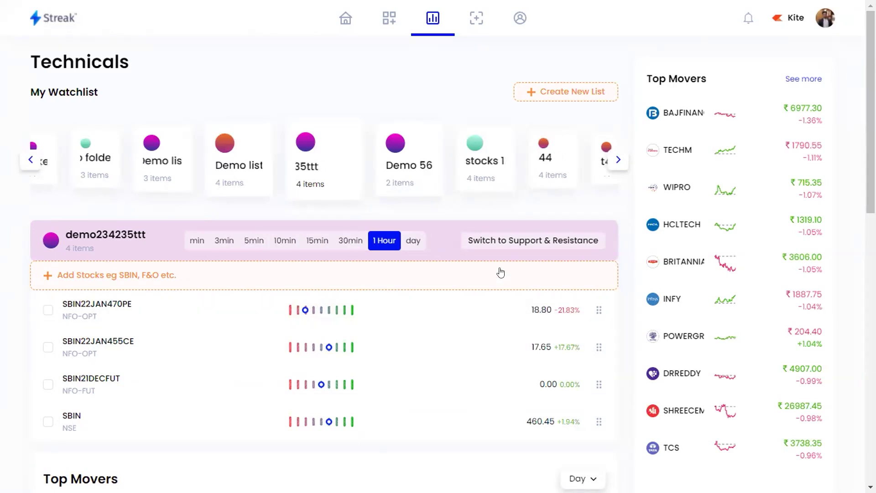
Check the watchlist's technical ratings on the 10-minute and 15-minute timeframes and return to the 1-hour timeframe
{"action": "left_click", "coordinate": [291, 235]}
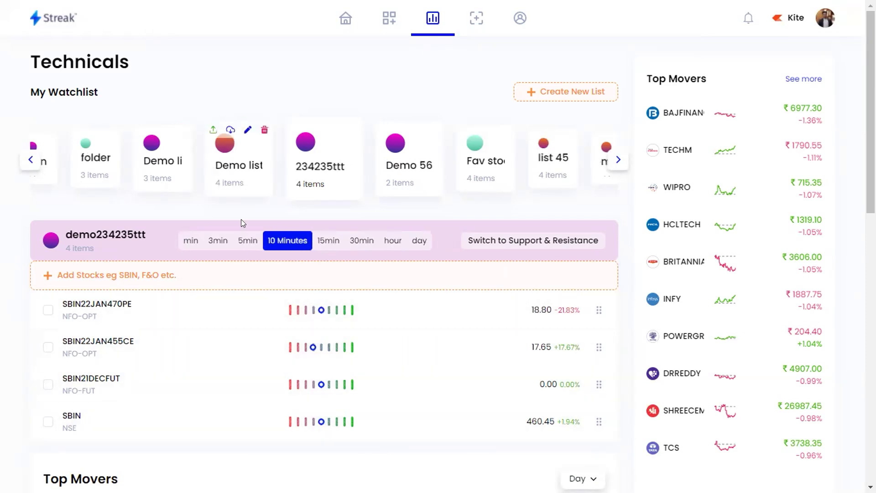
{"action": "left_click", "coordinate": [219, 239]}
{"action": "left_click", "coordinate": [328, 240]}
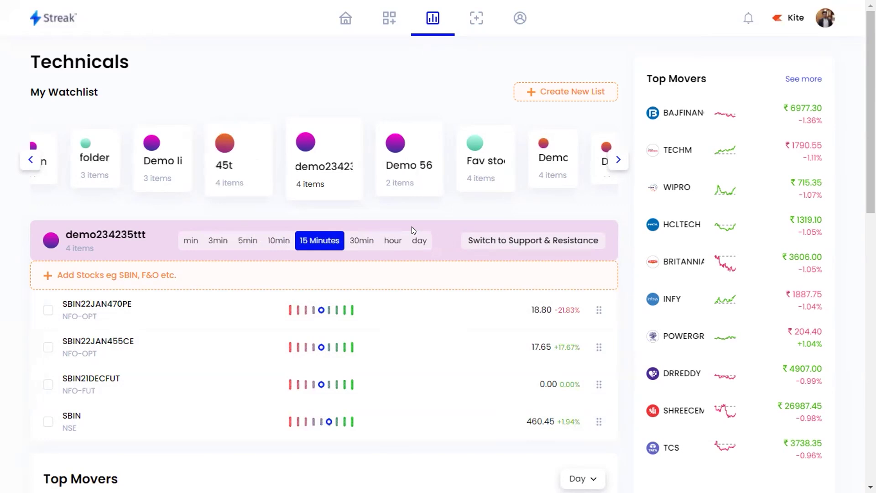
{"action": "scroll", "coordinate": [411, 228], "scroll_direction": "down", "scroll_amount": 2}
{"action": "scroll", "coordinate": [498, 209], "scroll_direction": "up", "scroll_amount": 2}
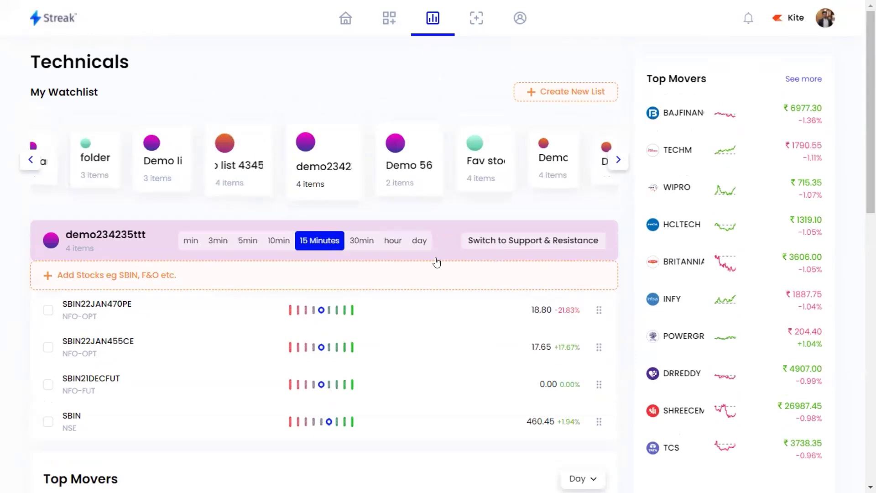
{"action": "left_click", "coordinate": [395, 240]}
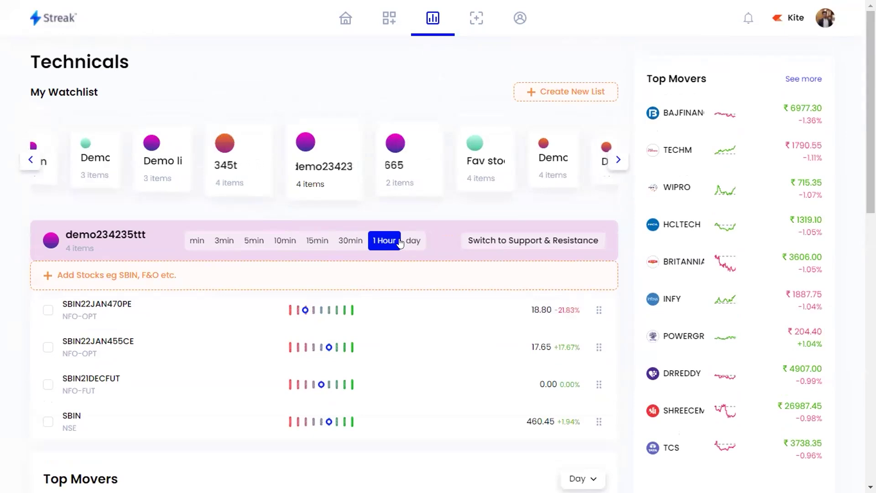
Switch the watchlist from technical ratings to support and resistance and review each stock's levels on the 1-hour timeframe
{"action": "left_click", "coordinate": [476, 240]}
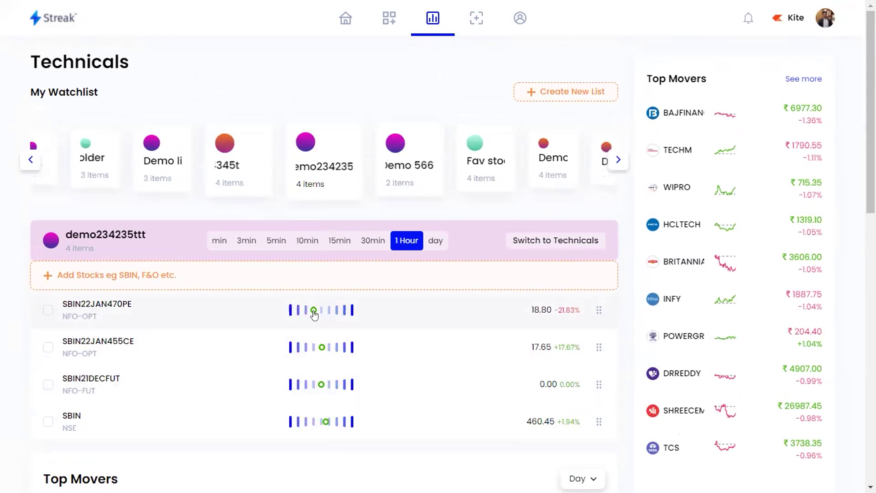
{"action": "scroll", "coordinate": [449, 336], "scroll_direction": "down", "scroll_amount": 2}
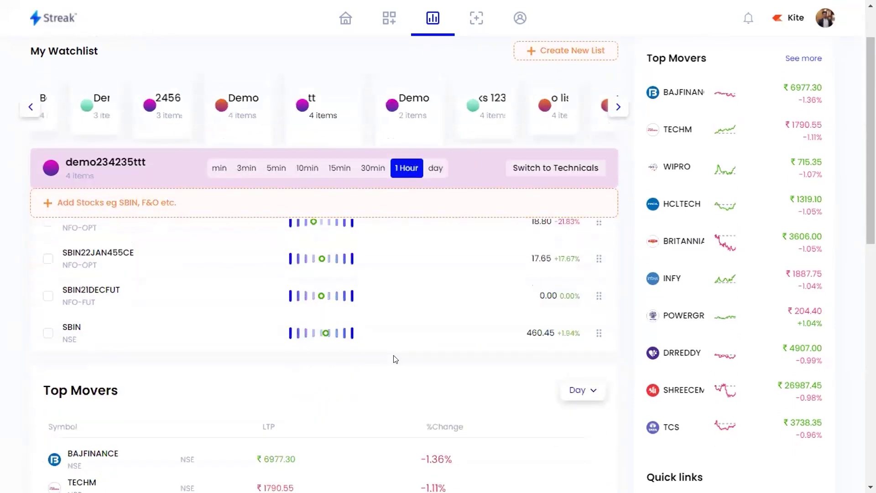
{"action": "scroll", "coordinate": [328, 272], "scroll_direction": "up", "scroll_amount": 2}
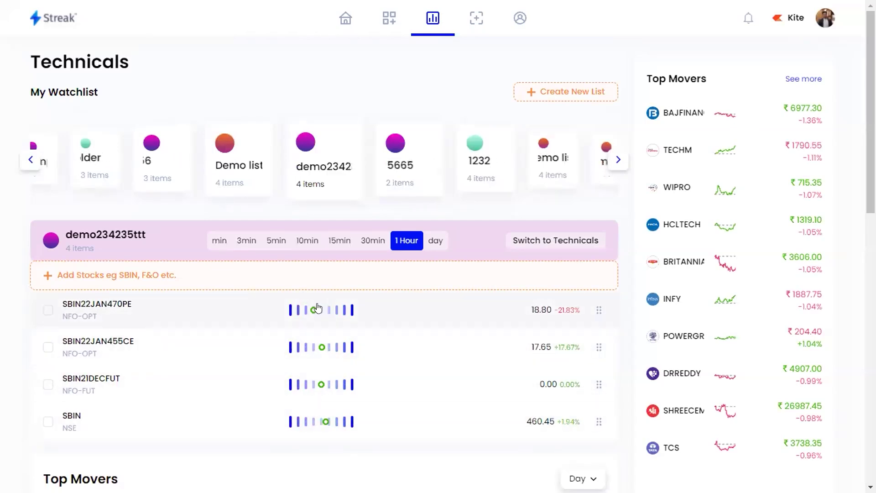
Open SBIN's technical details from the watchlist and examine its summary, support and resistance, moving averages and oscillators on the 1-hour timeframe
{"action": "left_click", "coordinate": [326, 426]}
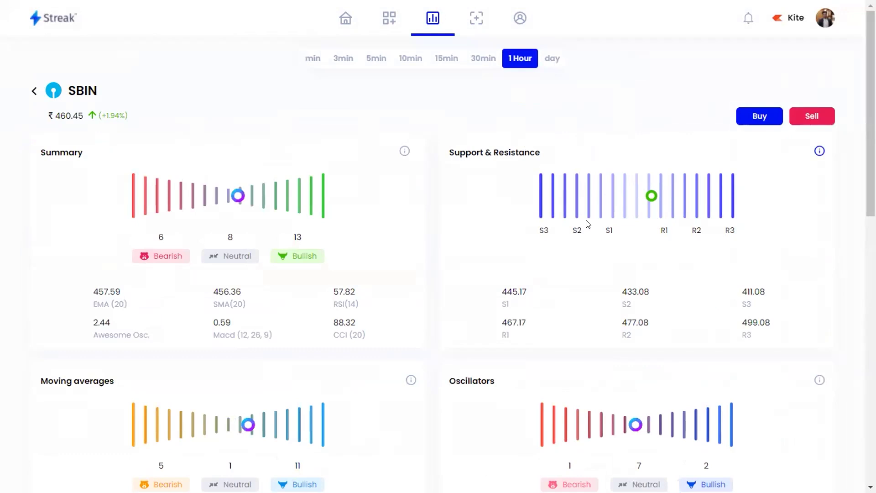
{"action": "scroll", "coordinate": [588, 224], "scroll_direction": "down", "scroll_amount": 8}
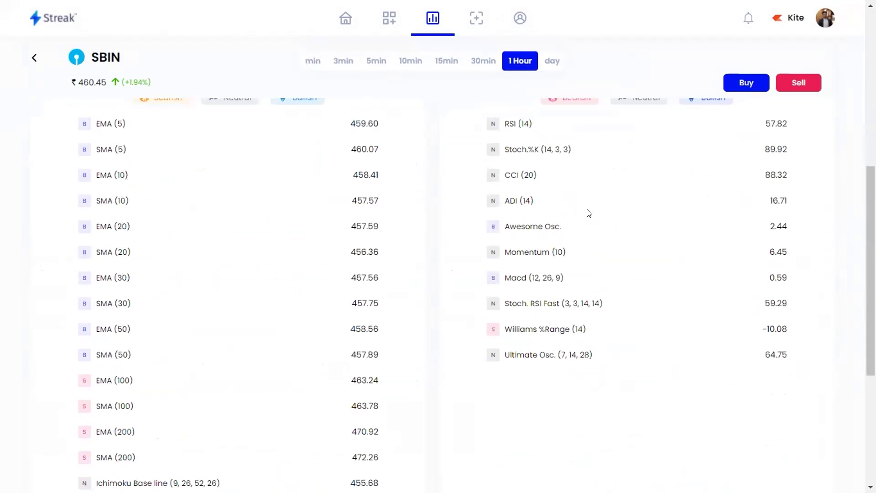
{"action": "scroll", "coordinate": [588, 213], "scroll_direction": "up", "scroll_amount": 5}
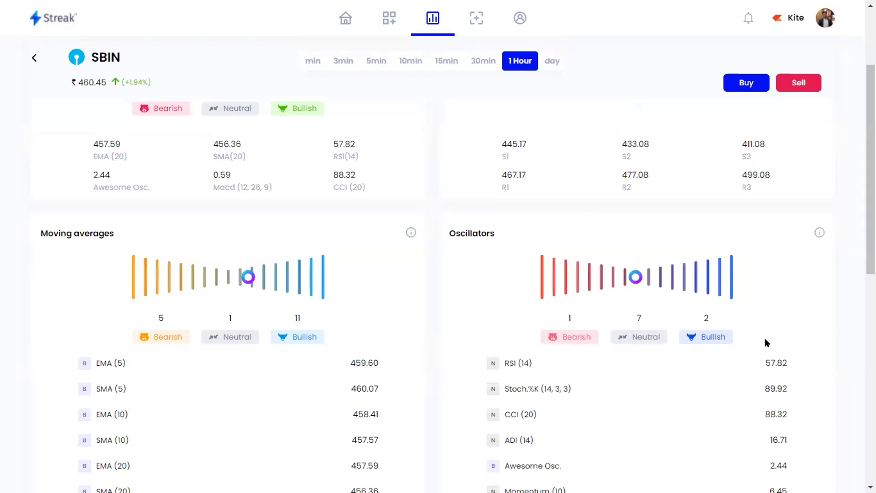
{"action": "scroll", "coordinate": [767, 341], "scroll_direction": "down", "scroll_amount": 3}
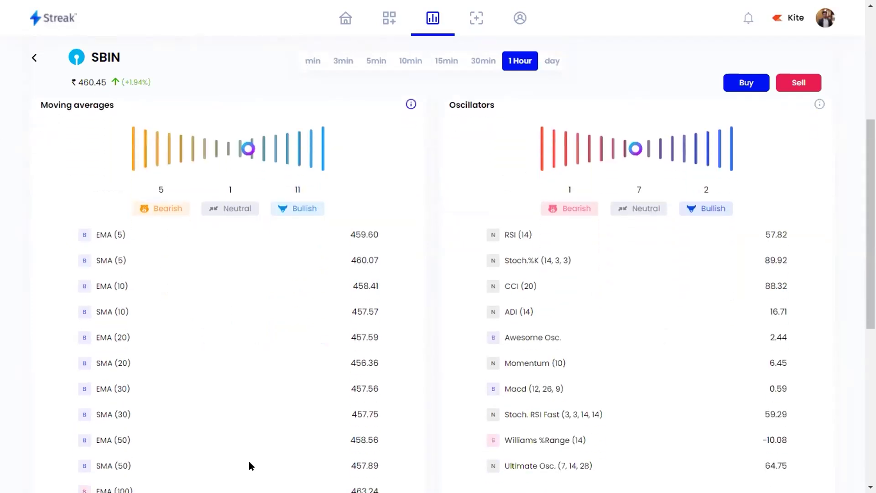
{"action": "scroll", "coordinate": [138, 420], "scroll_direction": "down", "scroll_amount": 2}
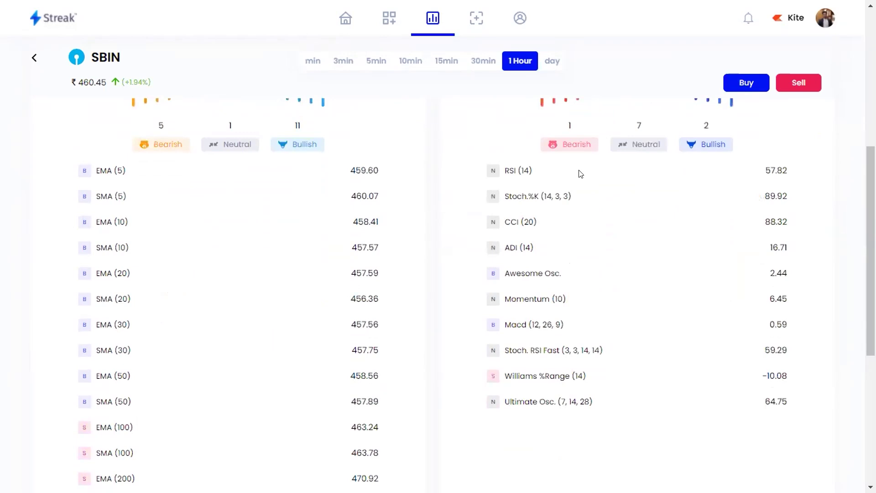
{"action": "scroll", "coordinate": [580, 174], "scroll_direction": "up", "scroll_amount": 4}
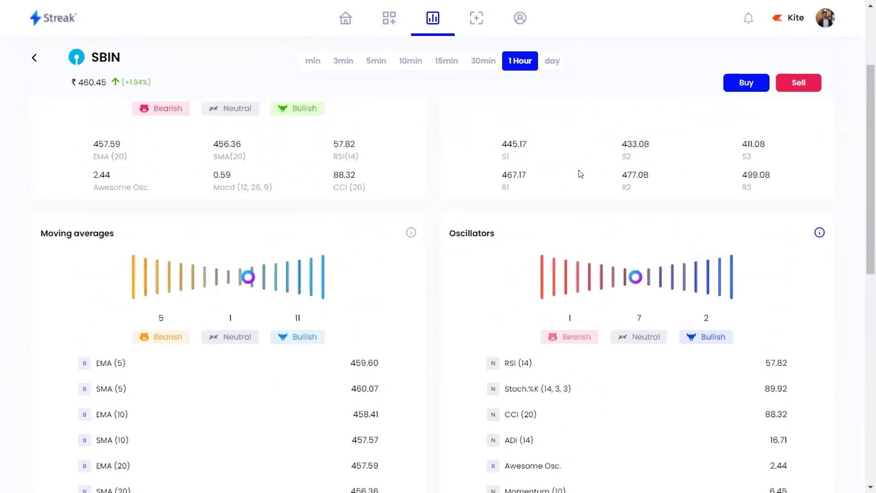
{"action": "scroll", "coordinate": [344, 371], "scroll_direction": "down", "scroll_amount": 9}
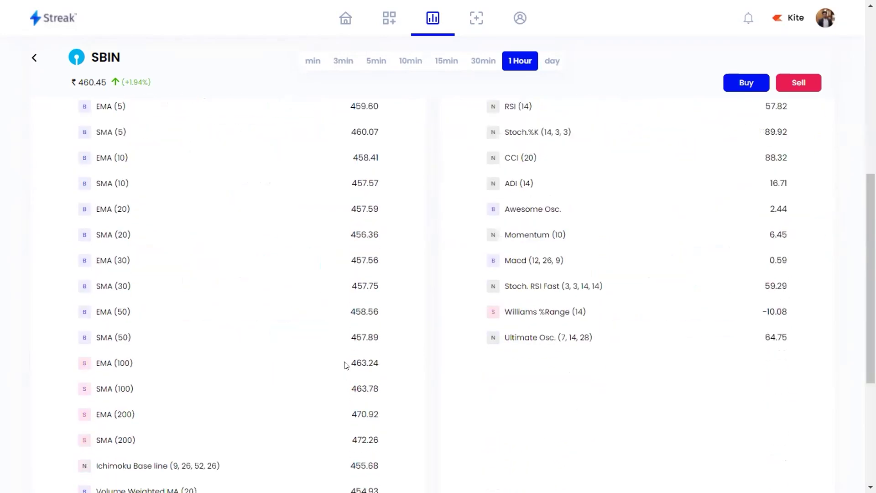
{"action": "scroll", "coordinate": [237, 274], "scroll_direction": "up", "scroll_amount": 1}
{"action": "scroll", "coordinate": [216, 270], "scroll_direction": "up", "scroll_amount": 3}
{"action": "scroll", "coordinate": [568, 215], "scroll_direction": "up", "scroll_amount": 8}
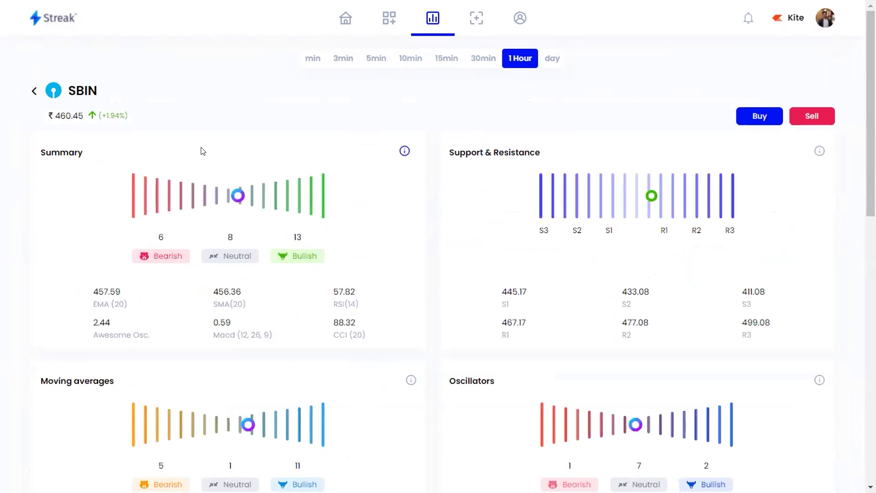
Compare SBIN's technicals on the day, 30-minute, 15-minute, 10-minute, 5-minute and 3-minute timeframes
{"action": "left_click", "coordinate": [551, 58]}
{"action": "left_click", "coordinate": [485, 60]}
{"action": "left_click", "coordinate": [440, 58]}
{"action": "left_click", "coordinate": [395, 60]}
{"action": "left_click", "coordinate": [365, 59]}
{"action": "left_click", "coordinate": [333, 59]}
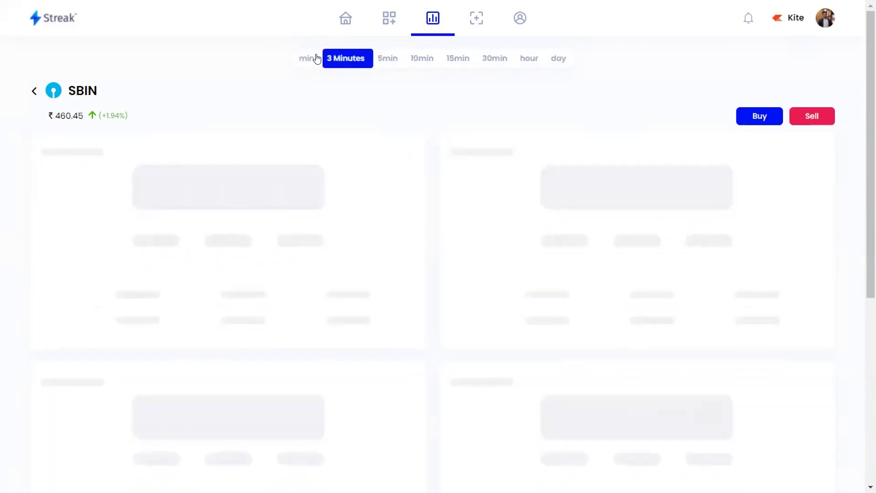
Switch SBIN to the 1-minute timeframe and examine its moving averages and oscillators
{"action": "left_click", "coordinate": [317, 58]}
{"action": "scroll", "coordinate": [547, 342], "scroll_direction": "down", "scroll_amount": 7}
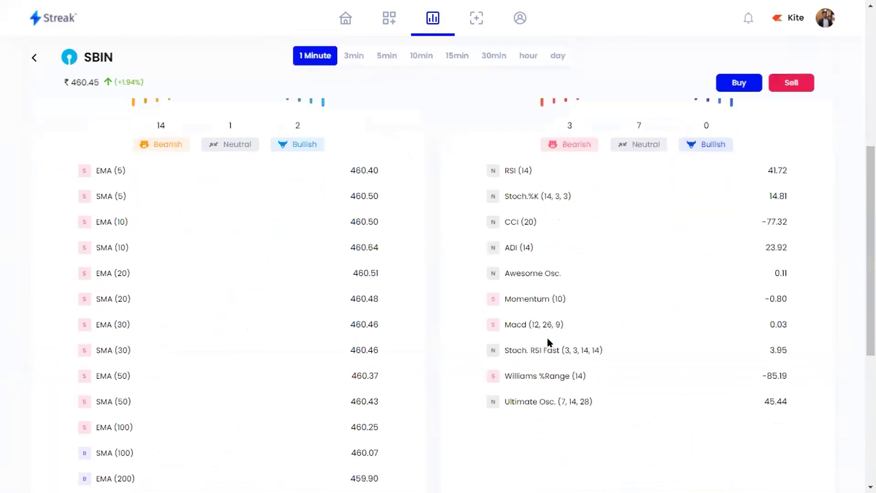
{"action": "scroll", "coordinate": [410, 228], "scroll_direction": "down", "scroll_amount": 6}
{"action": "scroll", "coordinate": [338, 260], "scroll_direction": "up", "scroll_amount": 5}
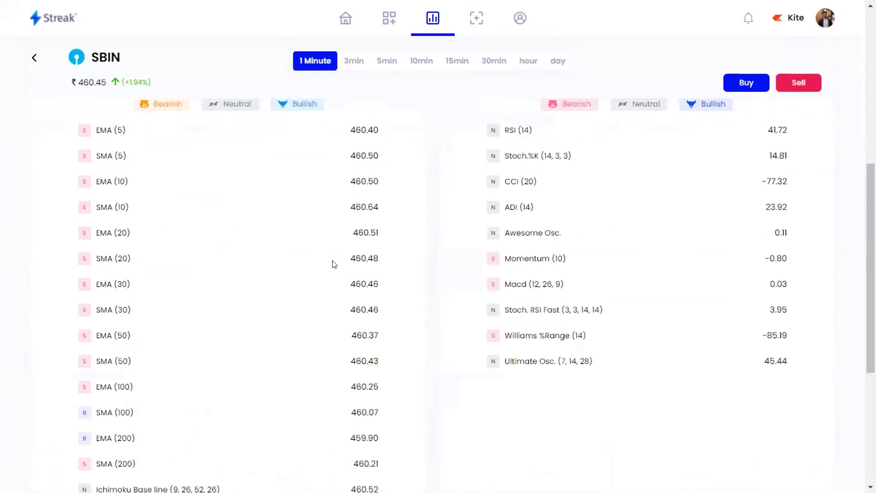
{"action": "scroll", "coordinate": [332, 263], "scroll_direction": "up", "scroll_amount": 8}
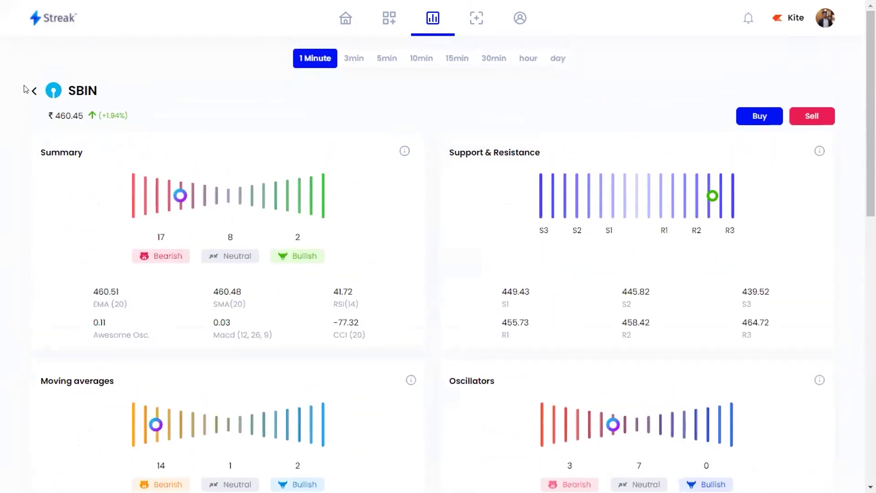
Return to the Technicals overview and look through the Top Movers below the watchlist
{"action": "left_click", "coordinate": [31, 90]}
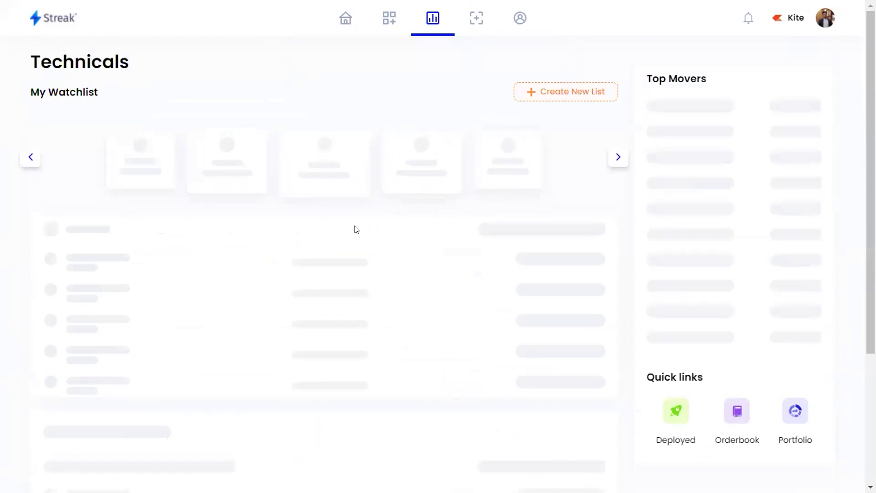
{"action": "scroll", "coordinate": [355, 229], "scroll_direction": "down", "scroll_amount": 10}
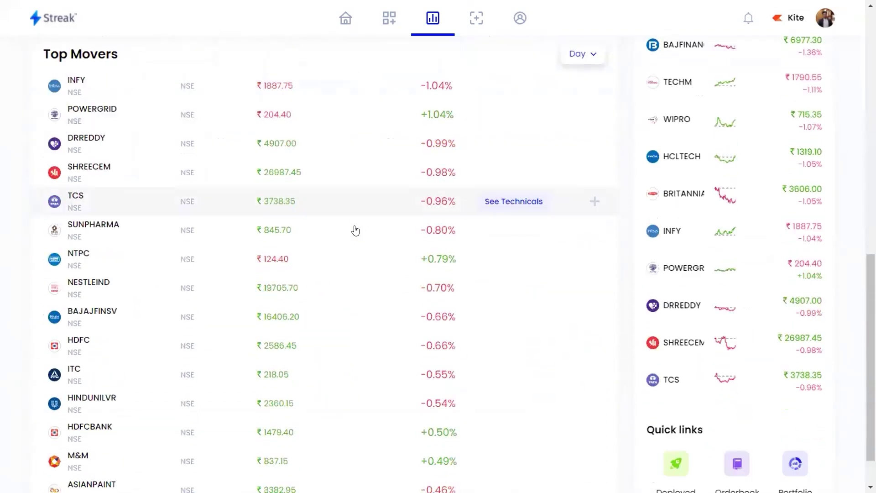
{"action": "scroll", "coordinate": [355, 228], "scroll_direction": "up", "scroll_amount": 10}
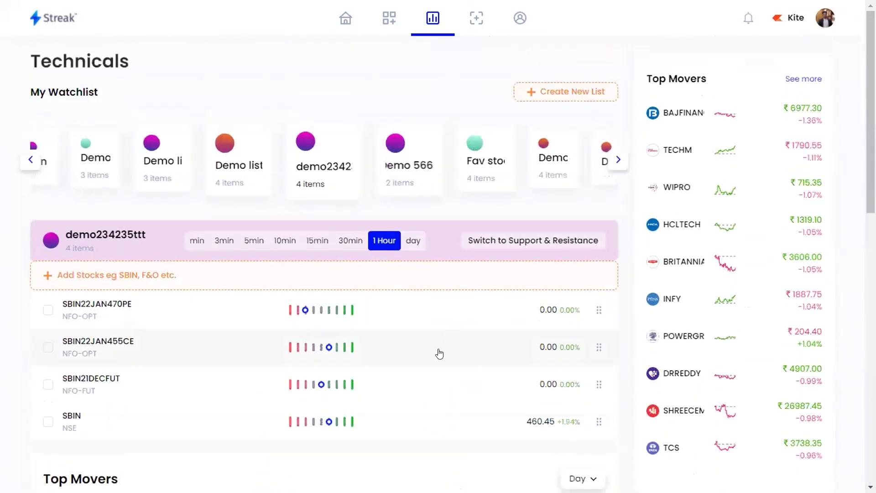
View the buy order form from SBIN's technical details, cancel it without ordering, and return to the watchlist
{"action": "left_click", "coordinate": [387, 420]}
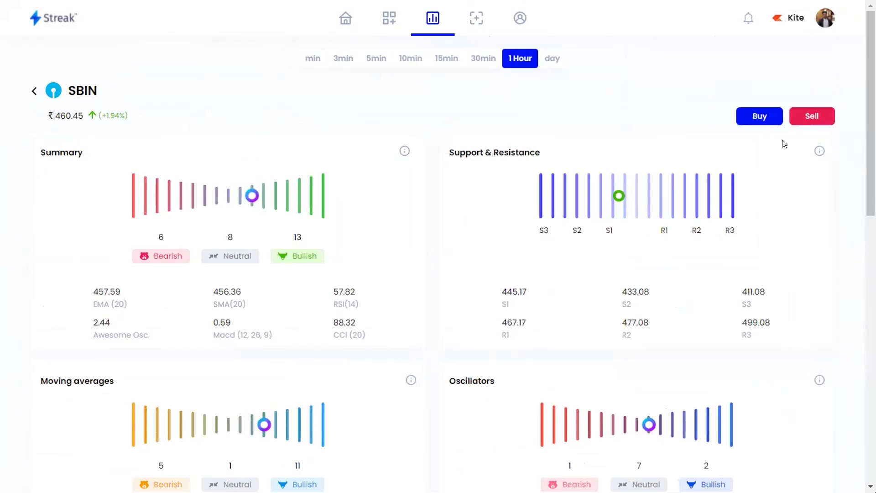
{"action": "left_click", "coordinate": [761, 117]}
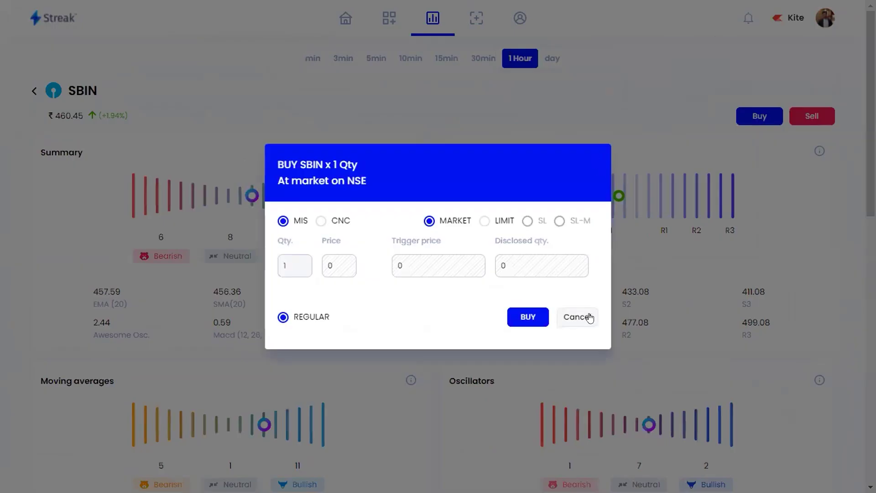
{"action": "left_click", "coordinate": [577, 317]}
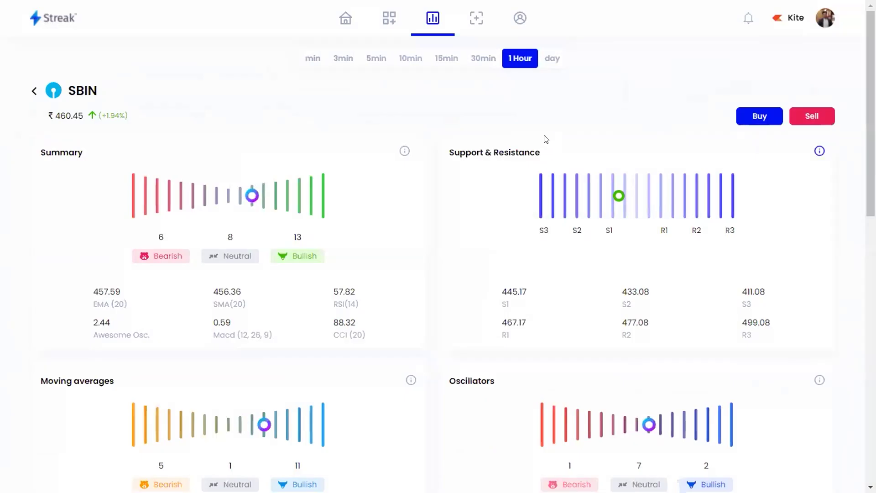
{"action": "left_click", "coordinate": [35, 90]}
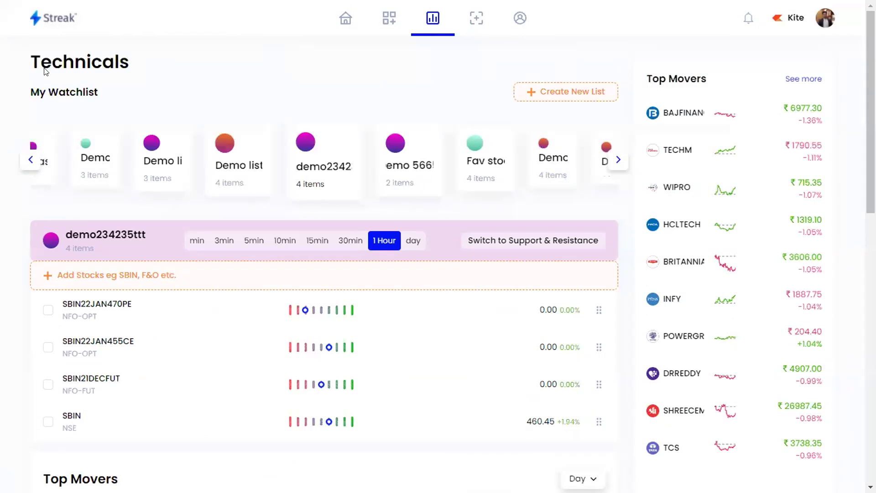
Open the Scanners page and examine the personal, live, Discover and Popular scanner sections
{"action": "left_click", "coordinate": [468, 18]}
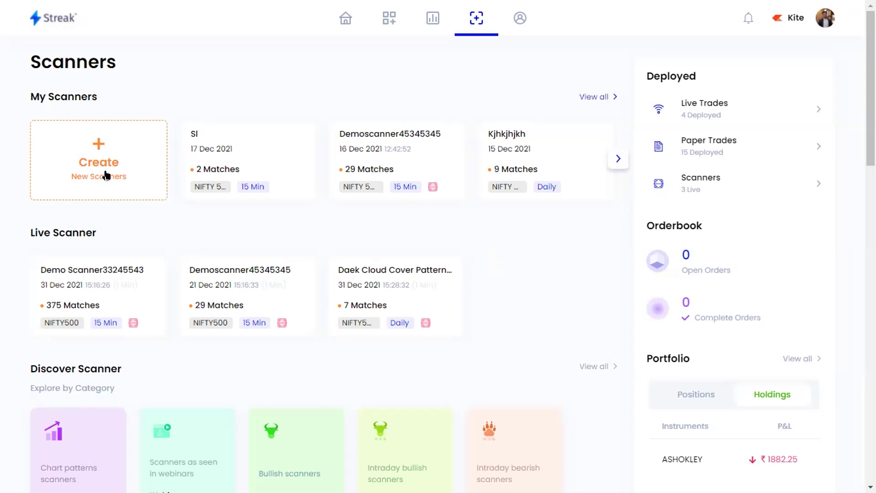
{"action": "scroll", "coordinate": [372, 363], "scroll_direction": "down", "scroll_amount": 3}
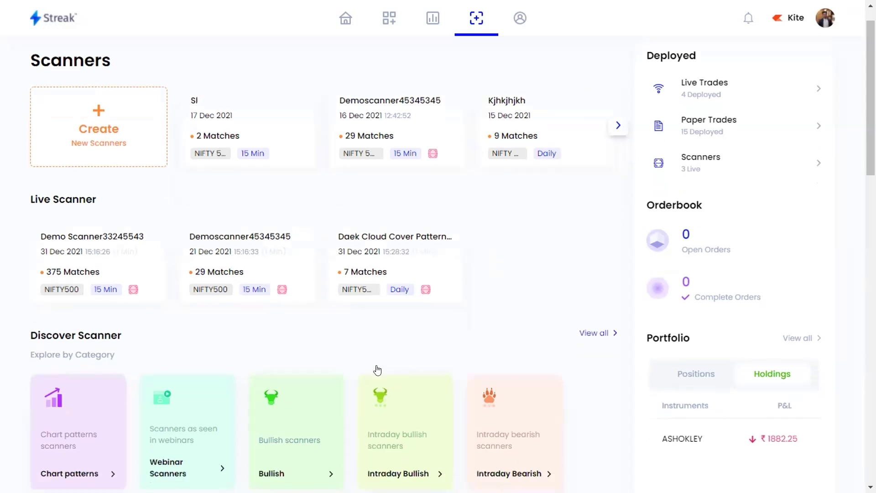
{"action": "scroll", "coordinate": [319, 365], "scroll_direction": "down", "scroll_amount": 3}
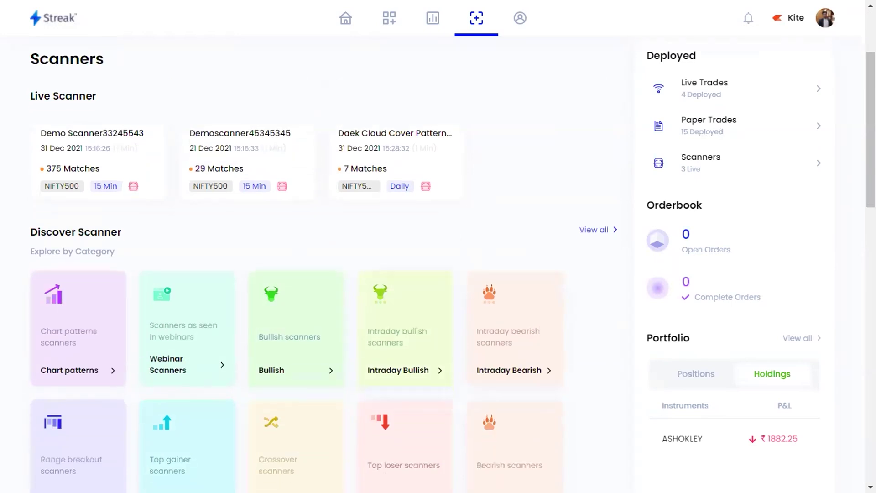
{"action": "scroll", "coordinate": [250, 386], "scroll_direction": "down", "scroll_amount": 4}
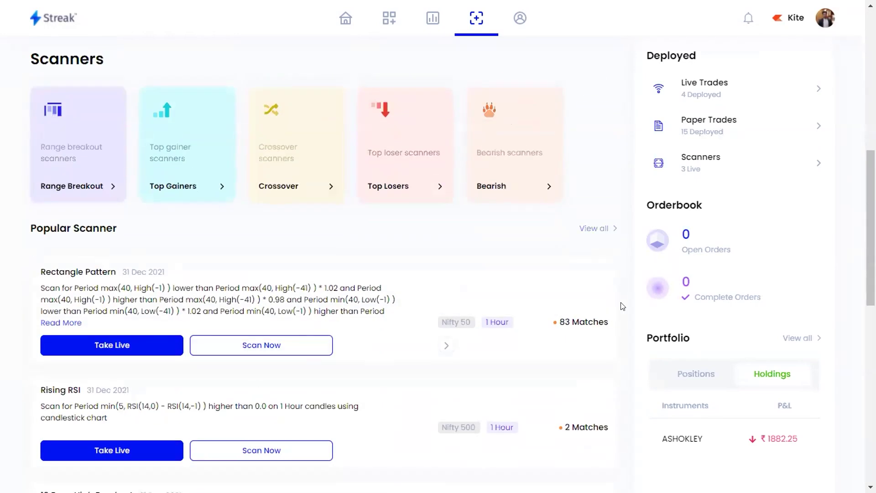
{"action": "scroll", "coordinate": [114, 354], "scroll_direction": "down", "scroll_amount": 10}
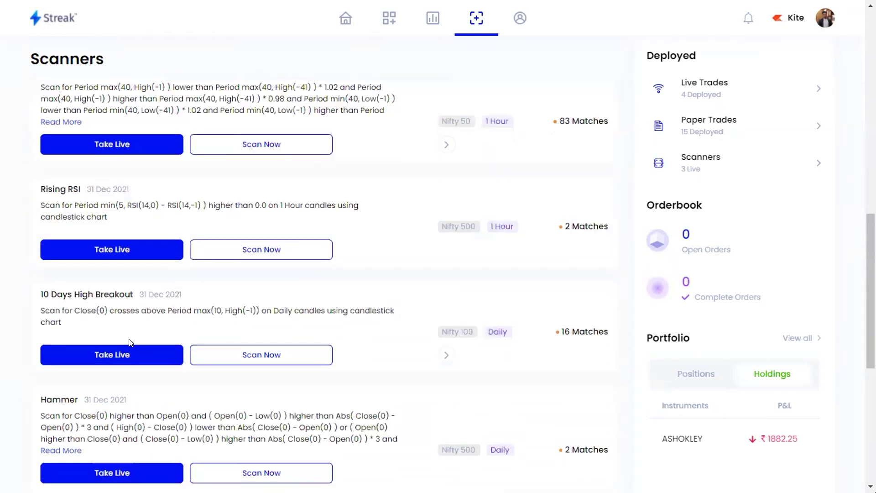
{"action": "scroll", "coordinate": [151, 355], "scroll_direction": "up", "scroll_amount": 15}
{"action": "scroll", "coordinate": [153, 354], "scroll_direction": "down", "scroll_amount": 13}
{"action": "scroll", "coordinate": [156, 354], "scroll_direction": "down", "scroll_amount": 3}
{"action": "scroll", "coordinate": [157, 354], "scroll_direction": "up", "scroll_amount": 15}
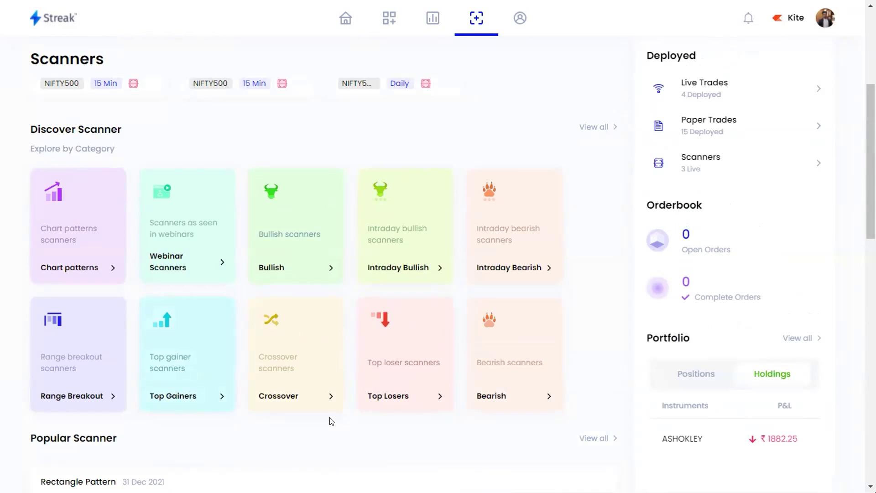
Open the Chart patterns scanner category and review its scanners, including the matching stocks of Three White Soldier
{"action": "left_click", "coordinate": [48, 224]}
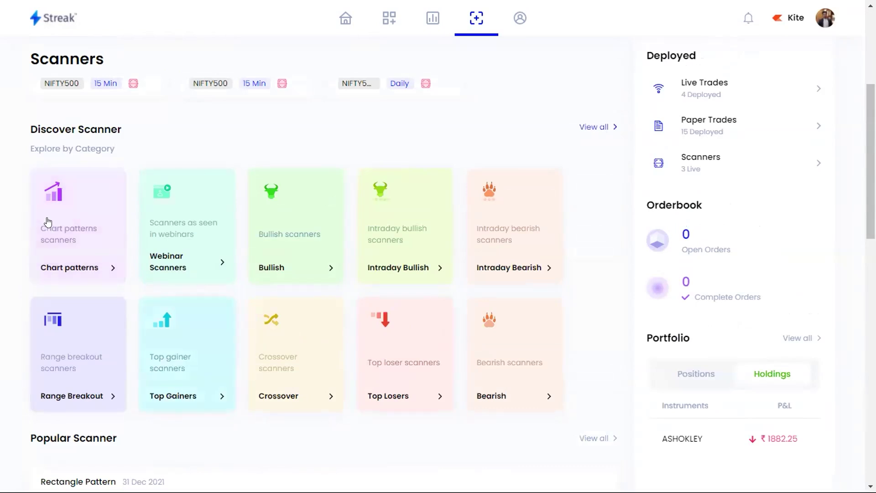
{"action": "scroll", "coordinate": [126, 314], "scroll_direction": "down", "scroll_amount": 3}
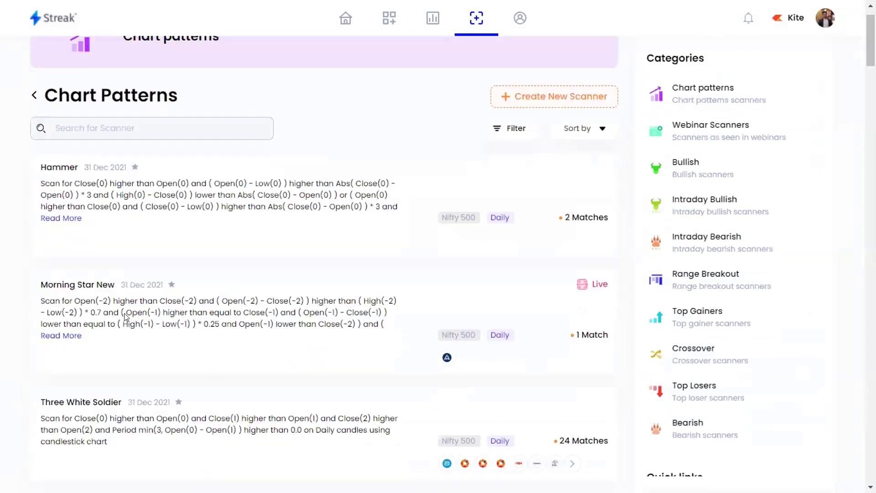
{"action": "scroll", "coordinate": [122, 283], "scroll_direction": "up", "scroll_amount": 1}
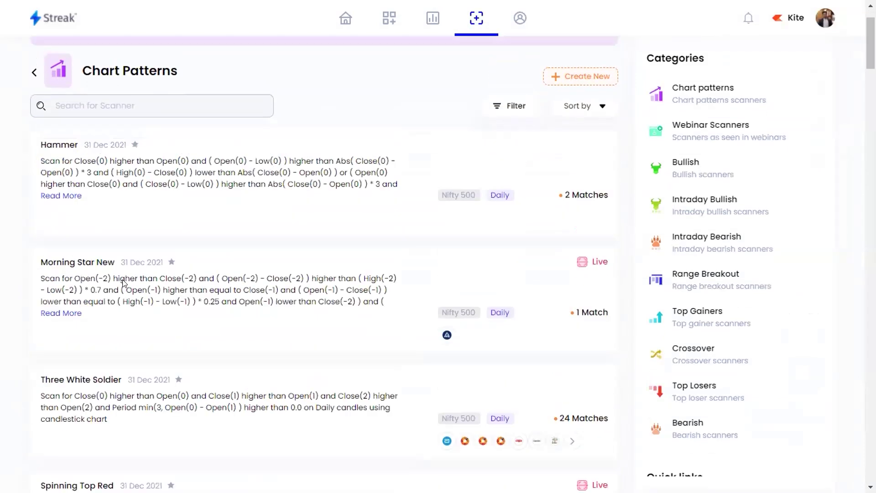
{"action": "scroll", "coordinate": [121, 283], "scroll_direction": "down", "scroll_amount": 2}
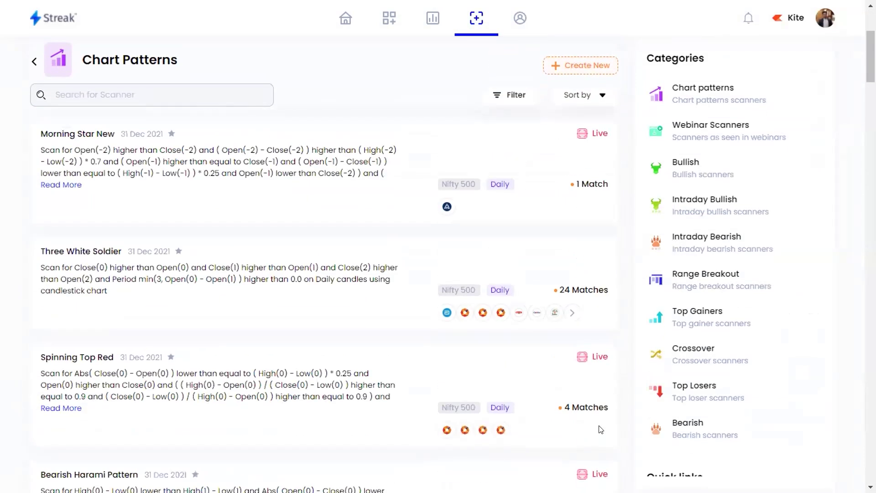
{"action": "mouse_move", "coordinate": [469, 314]}
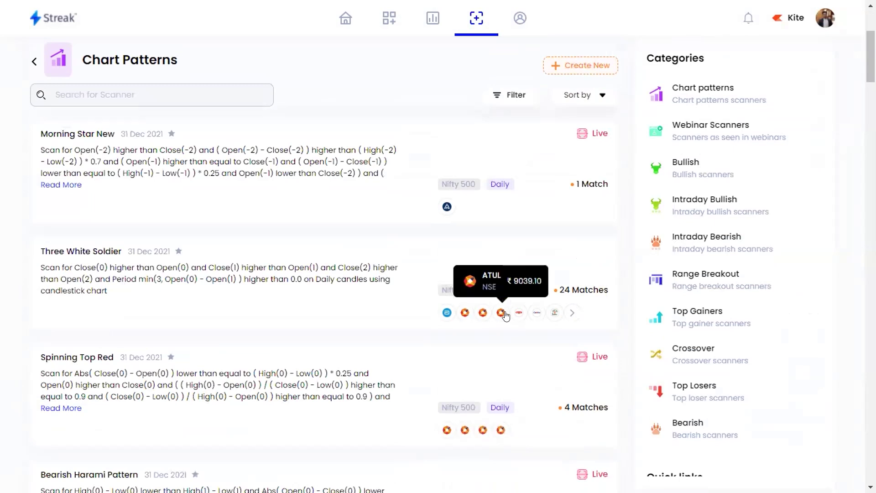
{"action": "mouse_move", "coordinate": [530, 322]}
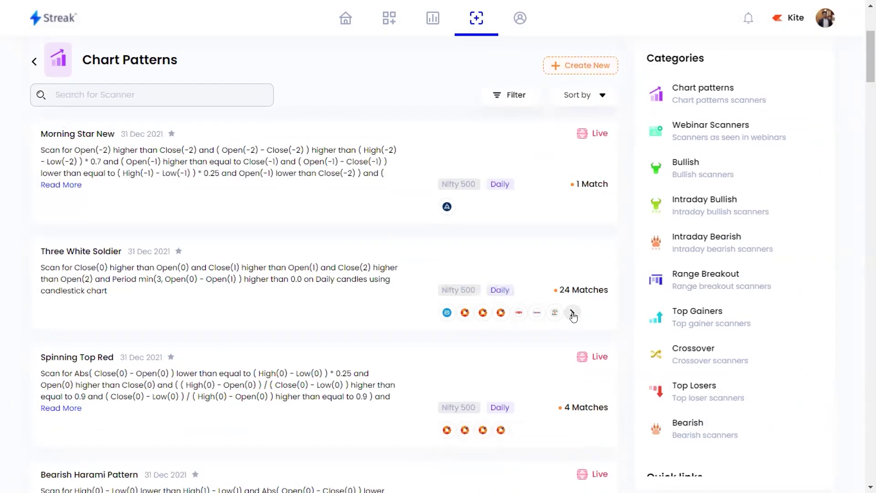
{"action": "scroll", "coordinate": [523, 347], "scroll_direction": "down", "scroll_amount": 2}
{"action": "scroll", "coordinate": [523, 346], "scroll_direction": "down", "scroll_amount": 5}
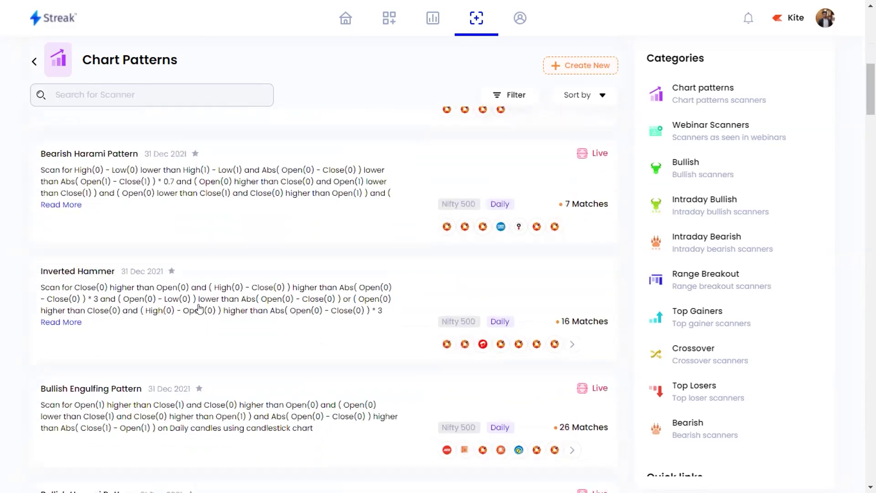
Open the Inverted Hammer scanner's results, review ABB's technicals on the 1-hour timeframe, and advance to BEML
{"action": "left_click", "coordinate": [198, 303]}
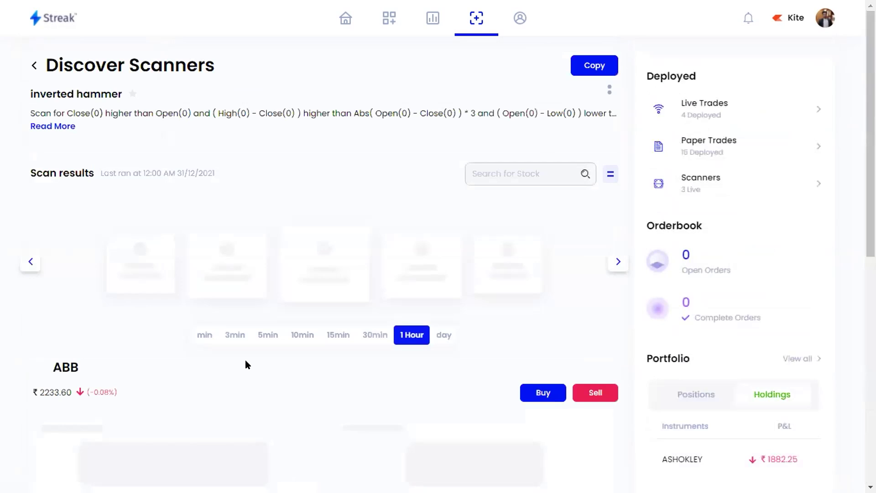
{"action": "scroll", "coordinate": [244, 359], "scroll_direction": "down", "scroll_amount": 5}
{"action": "scroll", "coordinate": [245, 360], "scroll_direction": "down", "scroll_amount": 4}
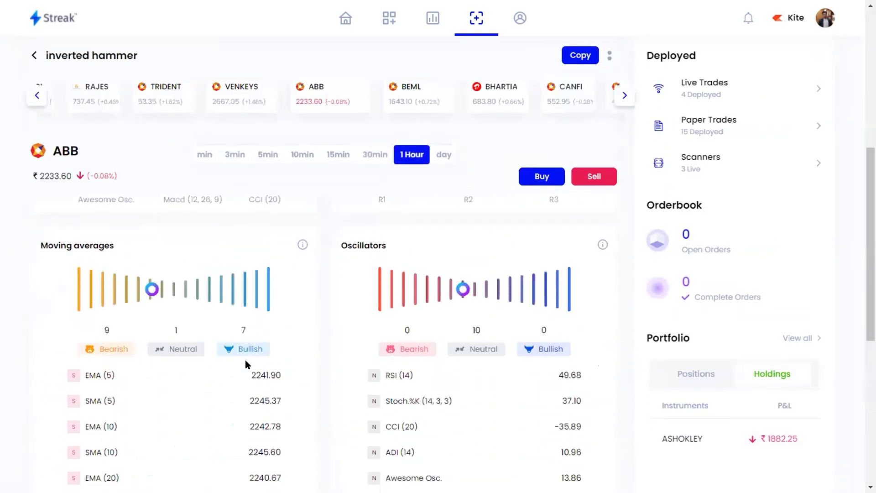
{"action": "scroll", "coordinate": [250, 260], "scroll_direction": "up", "scroll_amount": 10}
{"action": "left_click", "coordinate": [617, 265]}
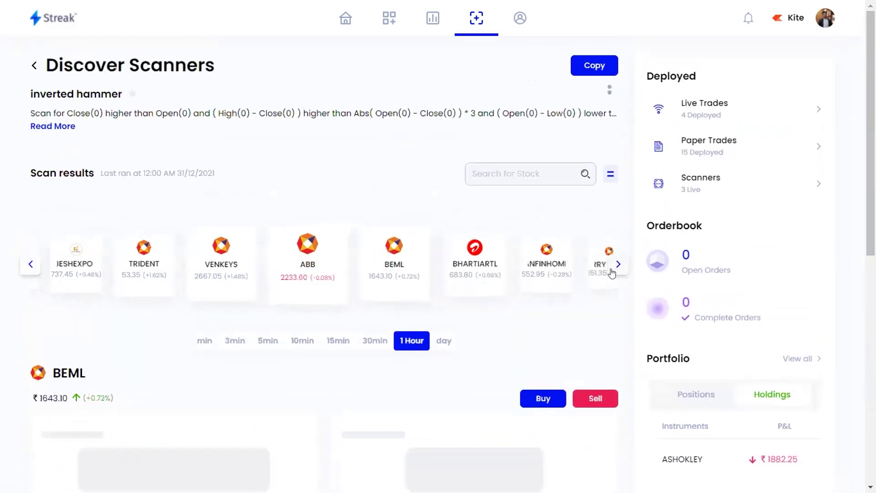
Review BEML's technical summary and support and resistance levels, trying the 10-minute timeframe before returning to 1 hour
{"action": "left_click", "coordinate": [303, 340]}
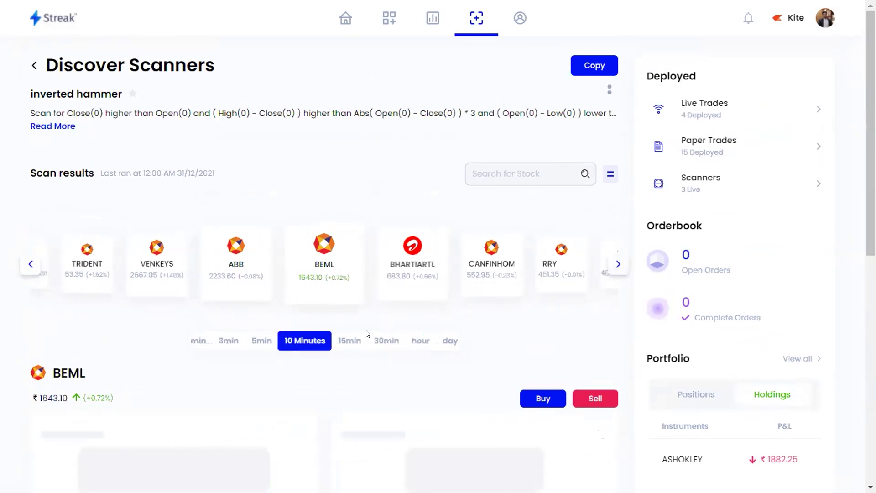
{"action": "left_click", "coordinate": [417, 339]}
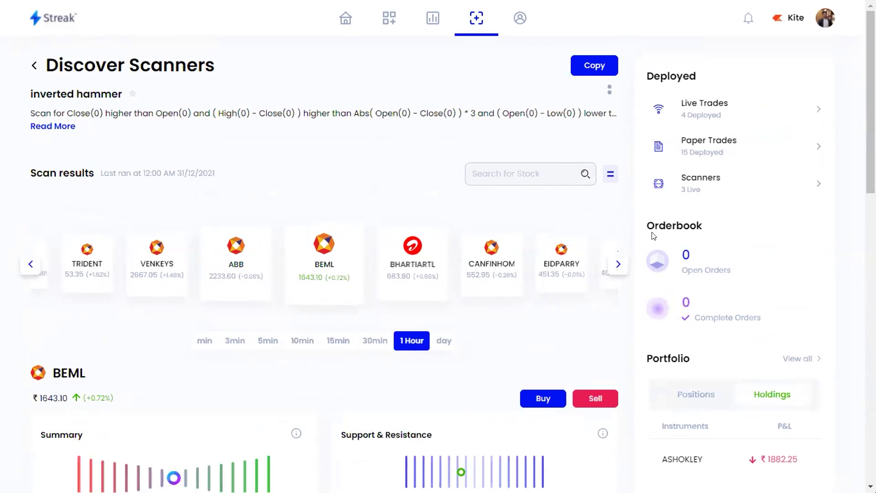
{"action": "scroll", "coordinate": [337, 283], "scroll_direction": "down", "scroll_amount": 2}
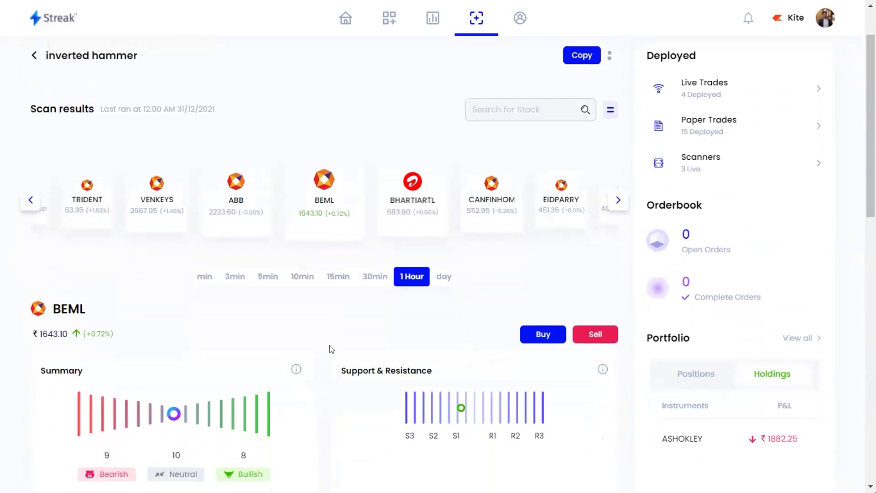
{"action": "scroll", "coordinate": [362, 397], "scroll_direction": "down", "scroll_amount": 3}
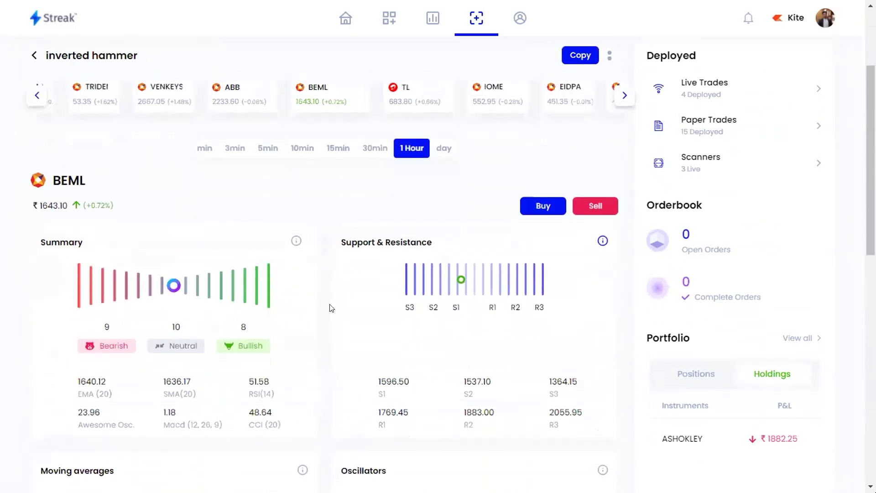
{"action": "scroll", "coordinate": [349, 361], "scroll_direction": "up", "scroll_amount": 4}
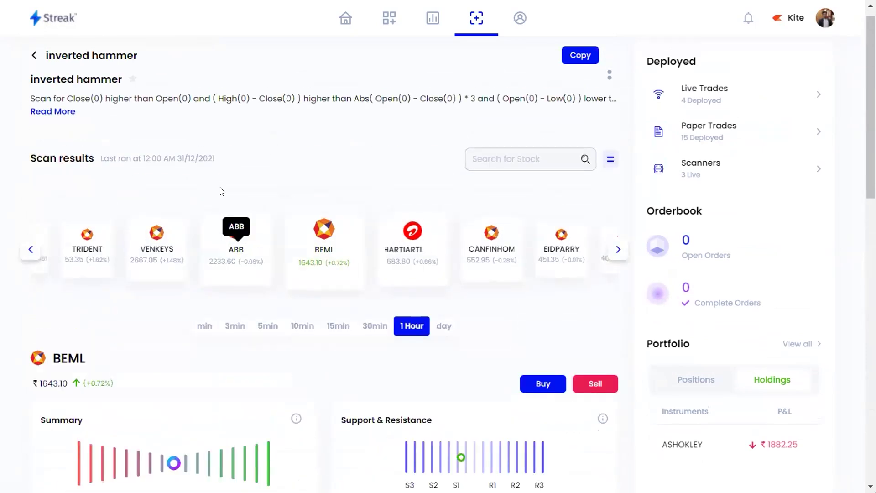
{"action": "scroll", "coordinate": [194, 412], "scroll_direction": "down", "scroll_amount": 4}
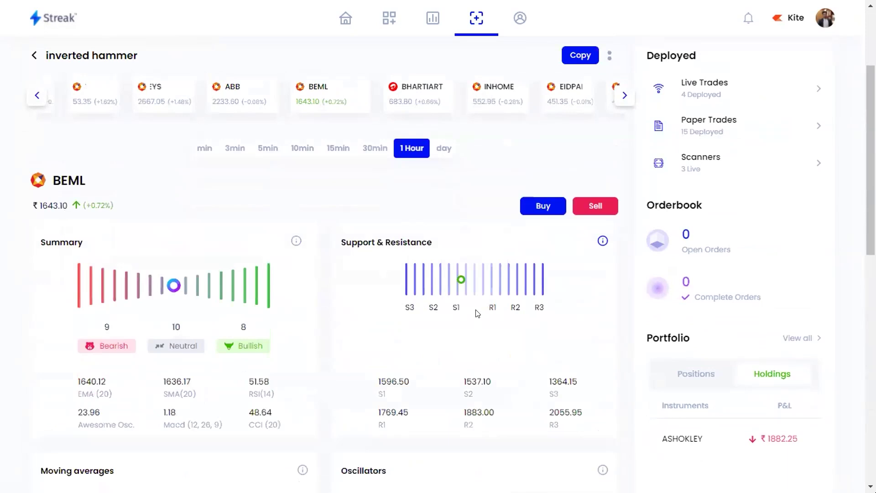
Switch to BHARTIARTL in the scan results and review its technicals on the 1-hour, 10-minute and 5-minute timeframes
{"action": "scroll", "coordinate": [475, 273], "scroll_direction": "up", "scroll_amount": 3}
{"action": "left_click", "coordinate": [412, 180]}
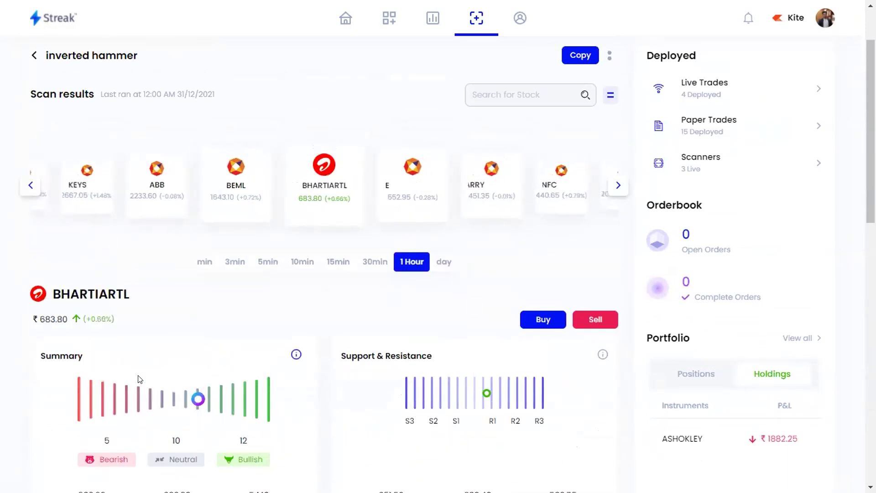
{"action": "scroll", "coordinate": [53, 313], "scroll_direction": "down", "scroll_amount": 3}
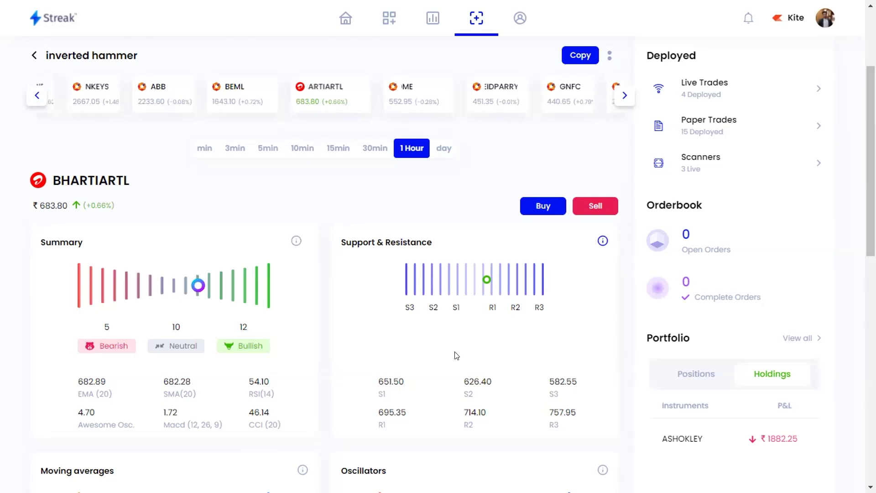
{"action": "scroll", "coordinate": [267, 324], "scroll_direction": "up", "scroll_amount": 4}
{"action": "left_click", "coordinate": [301, 326]}
{"action": "left_click", "coordinate": [256, 327]}
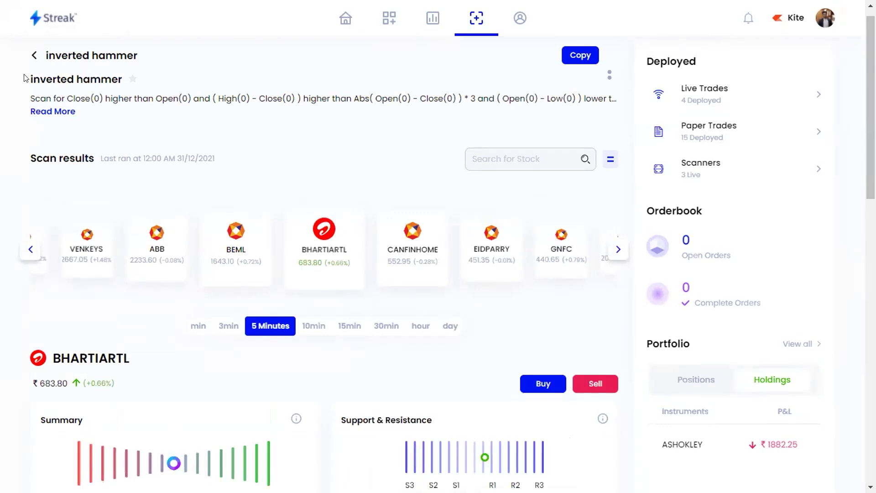
Return to the main Scanners page and examine the Discover Scanner categories
{"action": "left_click", "coordinate": [28, 55]}
{"action": "scroll", "coordinate": [291, 258], "scroll_direction": "down", "scroll_amount": 3}
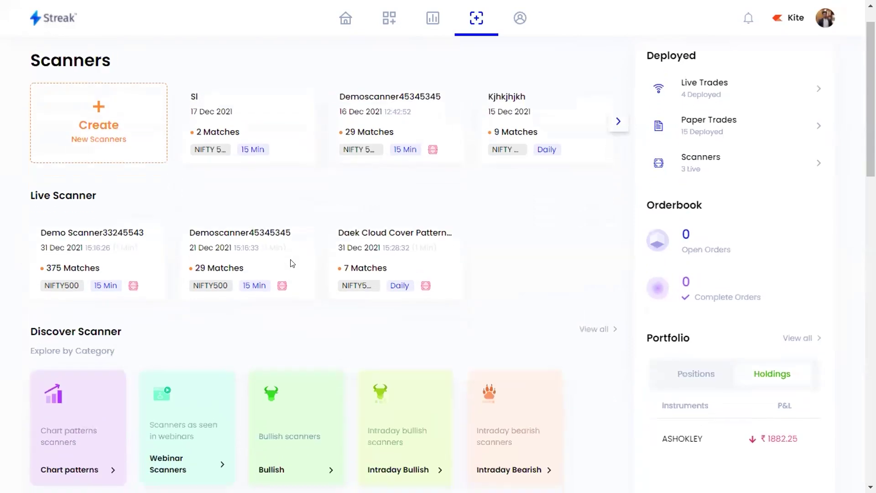
{"action": "scroll", "coordinate": [291, 256], "scroll_direction": "down", "scroll_amount": 3}
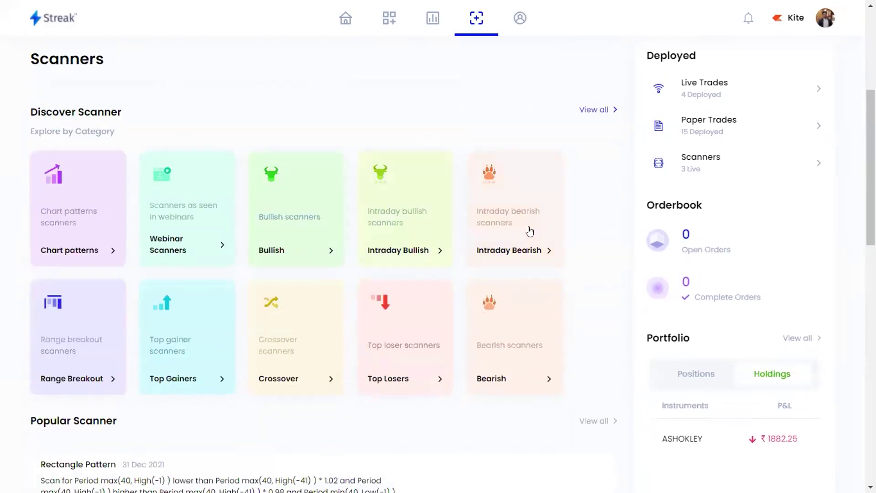
Open the full Discover Scanners list, browse its scanners, and go back to the Scanners page
{"action": "scroll", "coordinate": [529, 231], "scroll_direction": "up", "scroll_amount": 1}
{"action": "left_click", "coordinate": [599, 173]}
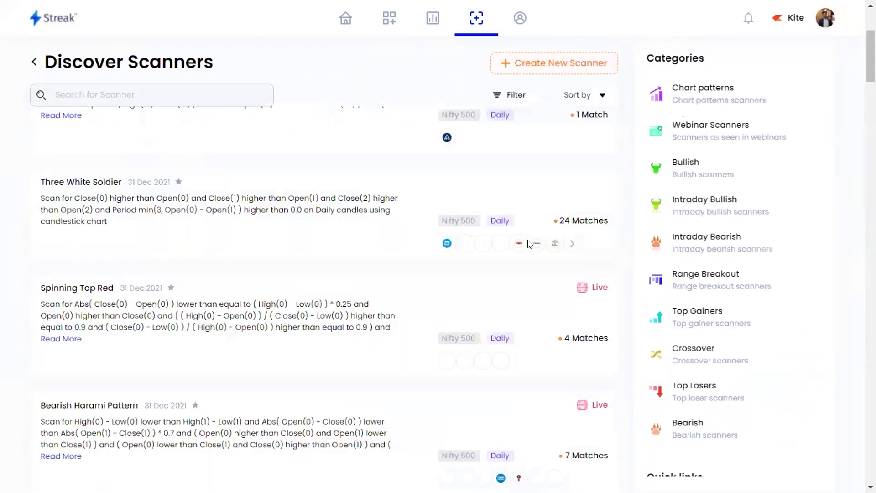
{"action": "scroll", "coordinate": [529, 244], "scroll_direction": "up", "scroll_amount": 3}
{"action": "scroll", "coordinate": [429, 297], "scroll_direction": "down", "scroll_amount": 4}
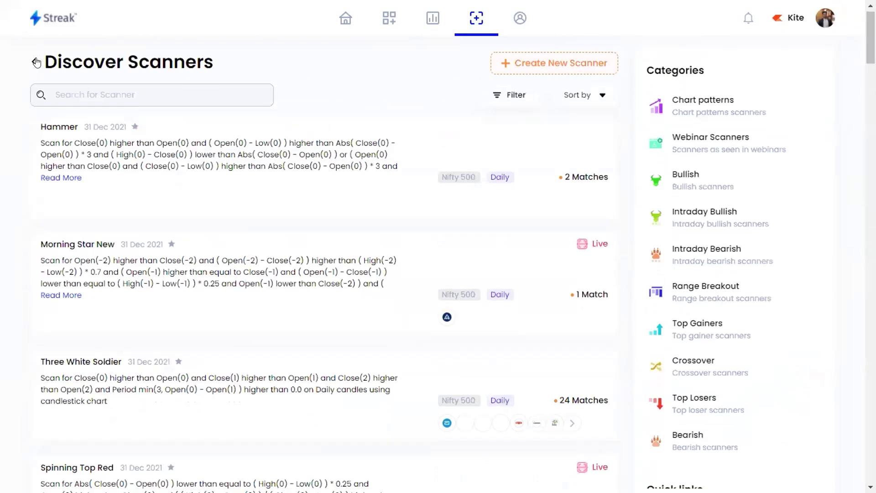
{"action": "scroll", "coordinate": [331, 353], "scroll_direction": "up", "scroll_amount": 1}
{"action": "scroll", "coordinate": [330, 354], "scroll_direction": "up", "scroll_amount": 1}
{"action": "key", "text": "alt+Left"}
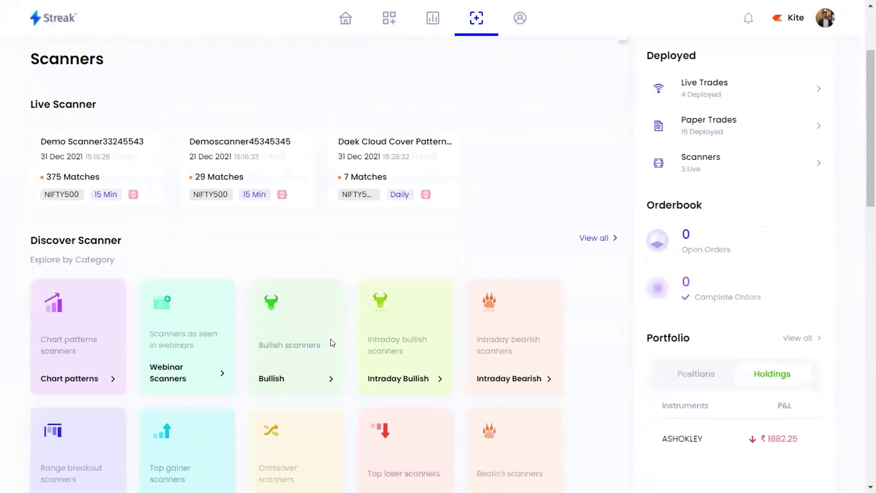
Create a new scanner named "demo scanner234234" from the My Scanners section
{"action": "scroll", "coordinate": [330, 342], "scroll_direction": "down", "scroll_amount": 3}
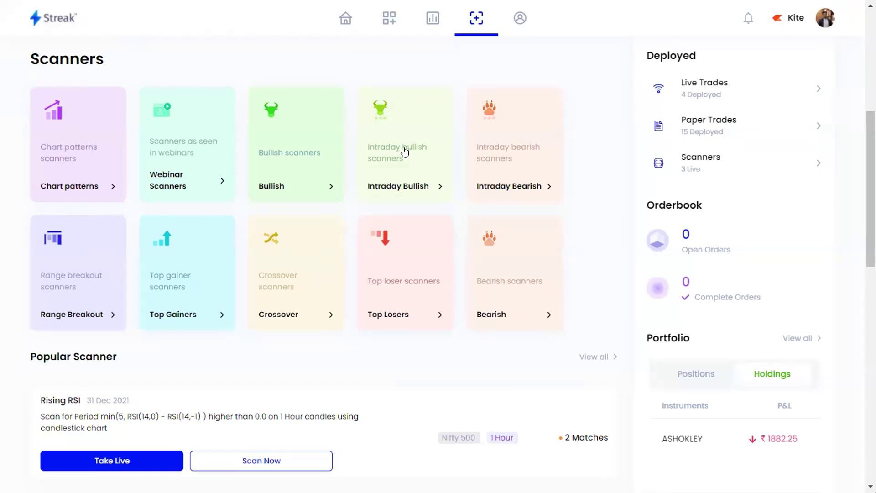
{"action": "scroll", "coordinate": [455, 301], "scroll_direction": "up", "scroll_amount": 7}
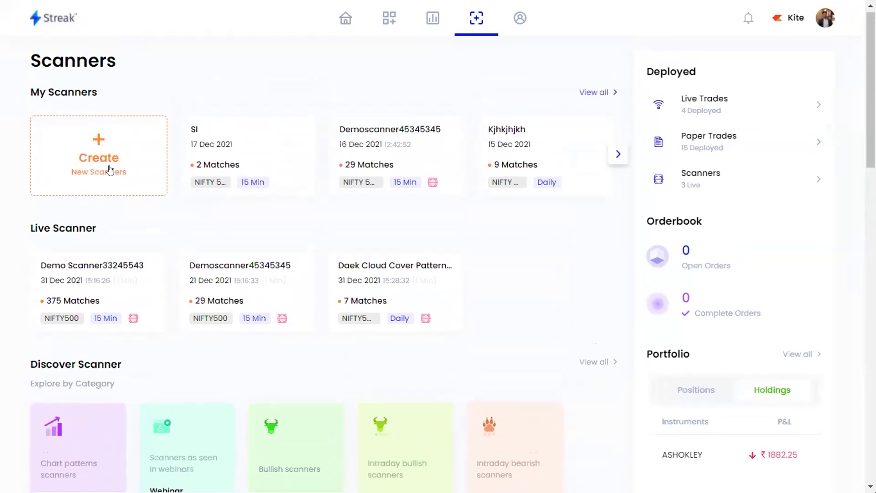
{"action": "left_click", "coordinate": [96, 152]}
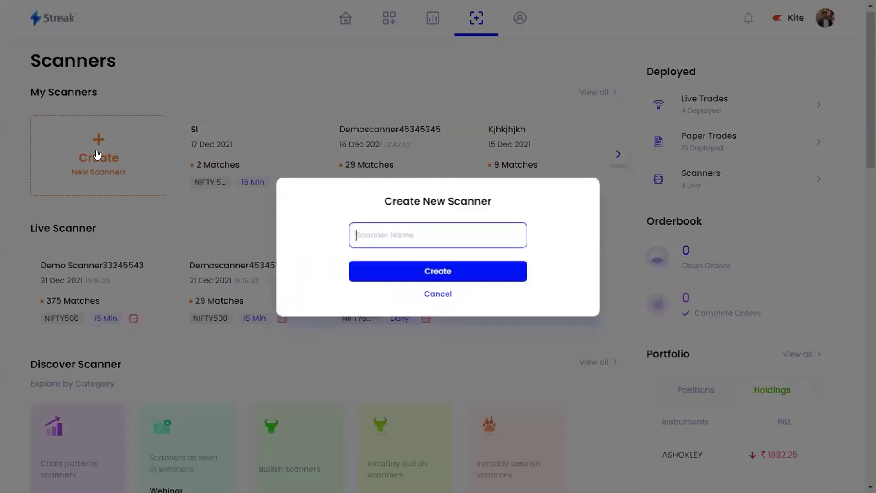
{"action": "type", "text": "dem"}
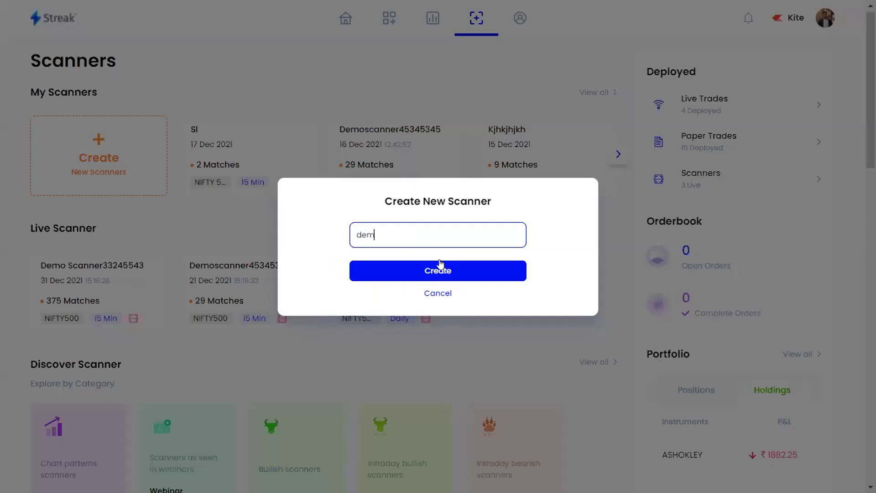
{"action": "type", "text": "o scanner234234"}
{"action": "left_click", "coordinate": [441, 264]}
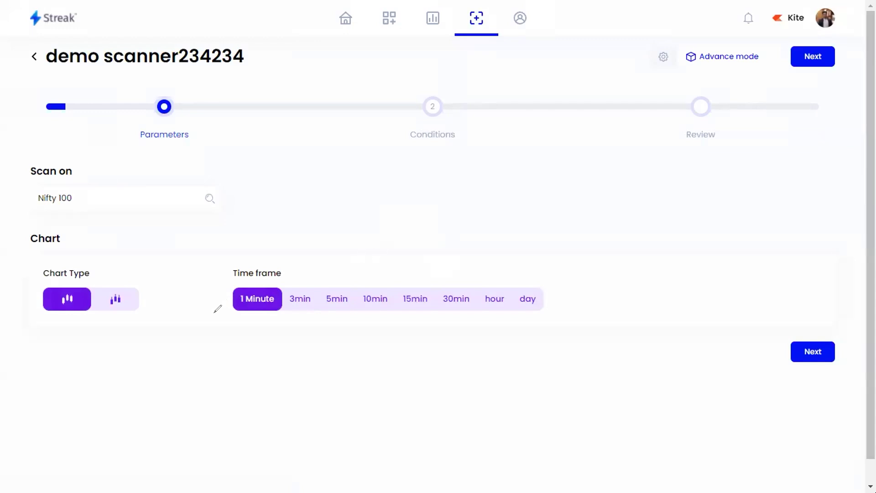
{"action": "mouse_move", "coordinate": [218, 318]}
{"action": "left_mouse_down"}
{"action": "mouse_move", "coordinate": [243, 329]}
{"action": "mouse_move", "coordinate": [430, 239]}
{"action": "mouse_move", "coordinate": [501, 158]}
{"action": "mouse_move", "coordinate": [523, 162]}
{"action": "mouse_move", "coordinate": [532, 148]}
{"action": "mouse_move", "coordinate": [545, 149]}
{"action": "mouse_move", "coordinate": [552, 167]}
{"action": "mouse_move", "coordinate": [567, 157]}
{"action": "mouse_move", "coordinate": [584, 179]}
{"action": "mouse_move", "coordinate": [599, 155]}
{"action": "mouse_move", "coordinate": [611, 165]}
{"action": "left_mouse_up"}
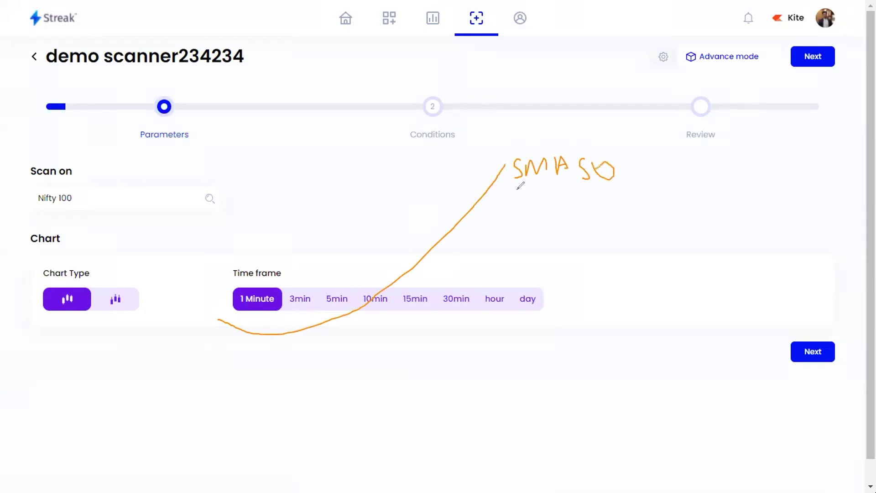
{"action": "mouse_move", "coordinate": [250, 269]}
{"action": "left_mouse_down"}
{"action": "mouse_move", "coordinate": [463, 258]}
{"action": "mouse_move", "coordinate": [539, 228]}
{"action": "mouse_move", "coordinate": [564, 258]}
{"action": "mouse_move", "coordinate": [589, 255]}
{"action": "mouse_move", "coordinate": [591, 223]}
{"action": "mouse_move", "coordinate": [609, 228]}
{"action": "left_mouse_up"}
{"action": "mouse_move", "coordinate": [481, 260]}
{"action": "left_mouse_down"}
{"action": "mouse_move", "coordinate": [477, 211]}
{"action": "mouse_move", "coordinate": [486, 212]}
{"action": "left_mouse_up"}
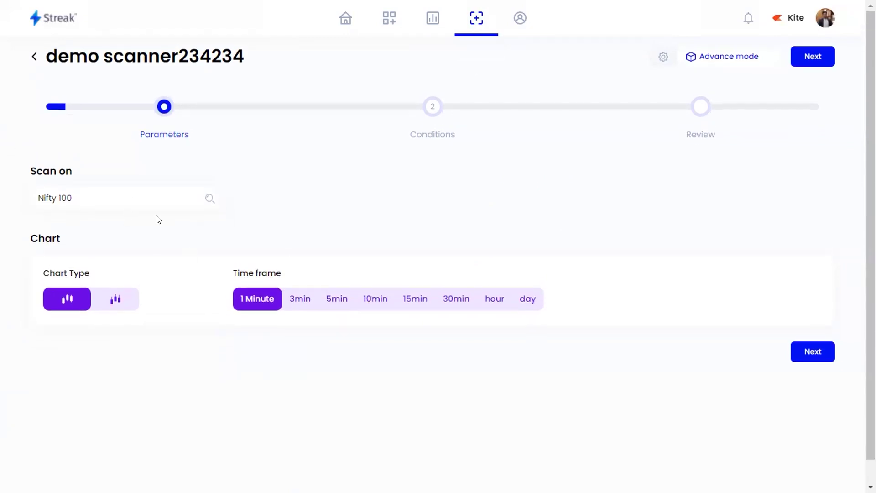
Browse the available baskets and set the scanner to scan on Nifty 500
{"action": "left_click", "coordinate": [143, 202]}
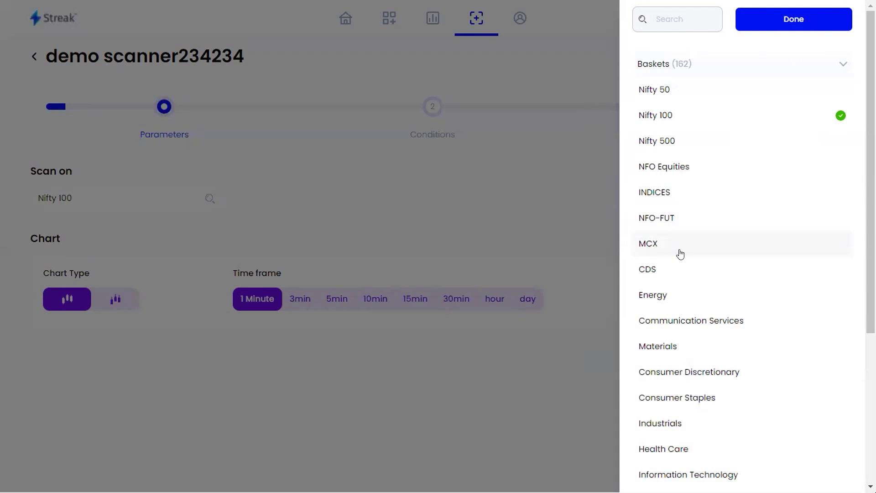
{"action": "scroll", "coordinate": [723, 356], "scroll_direction": "down", "scroll_amount": 3}
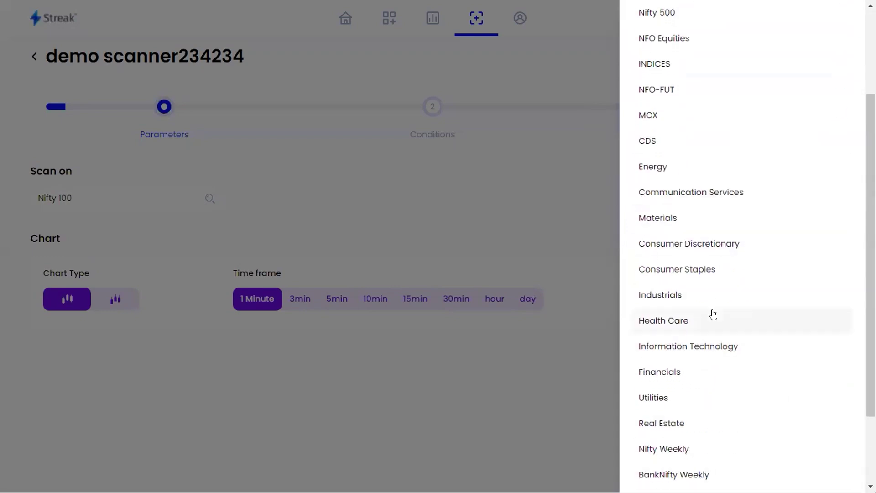
{"action": "scroll", "coordinate": [691, 335], "scroll_direction": "down", "scroll_amount": 2}
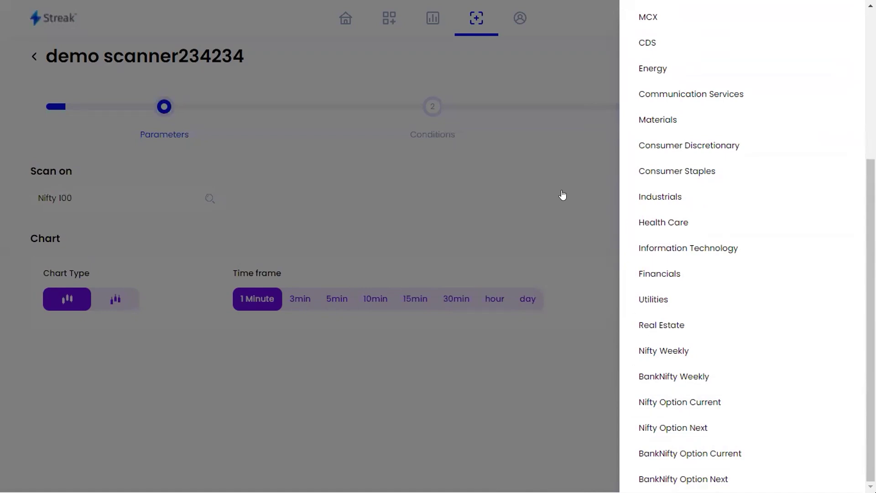
{"action": "scroll", "coordinate": [706, 278], "scroll_direction": "up", "scroll_amount": 5}
{"action": "left_click", "coordinate": [678, 141]}
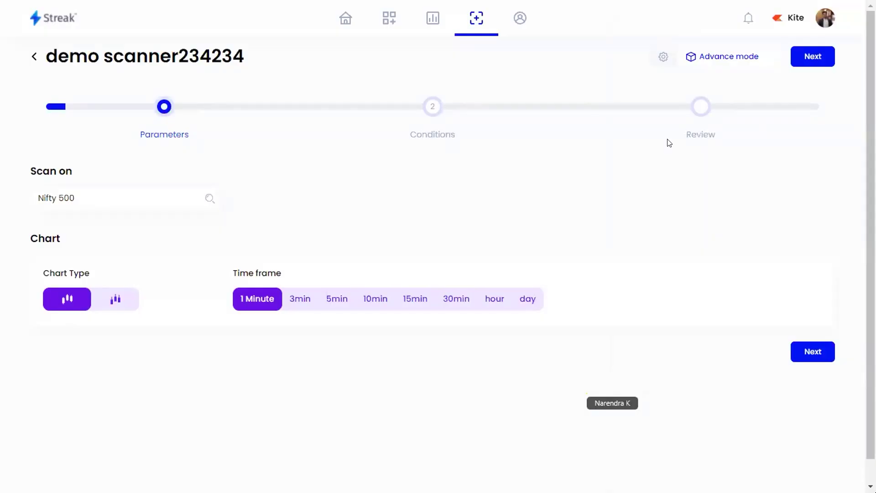
Try the Heikin-Ashi chart type, return to candlestick, set the time frame to 15 minutes, and proceed to the conditions stage
{"action": "left_click", "coordinate": [100, 299]}
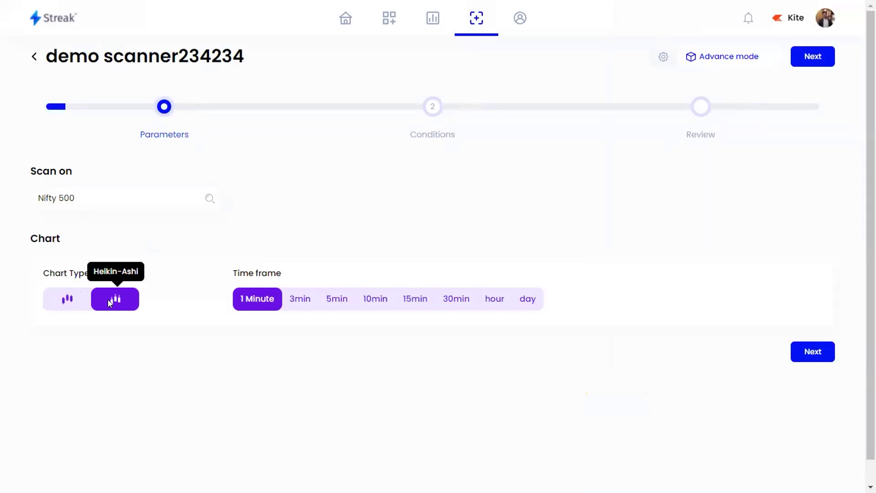
{"action": "left_click", "coordinate": [63, 294]}
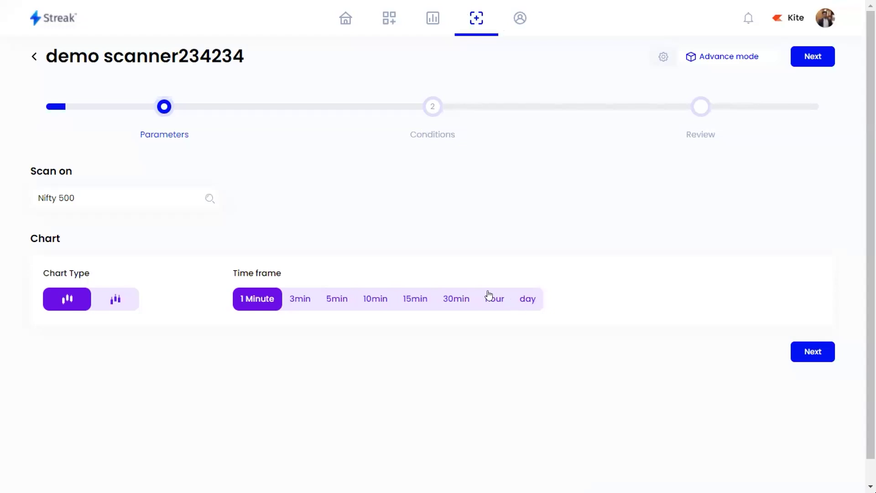
{"action": "left_click", "coordinate": [415, 298]}
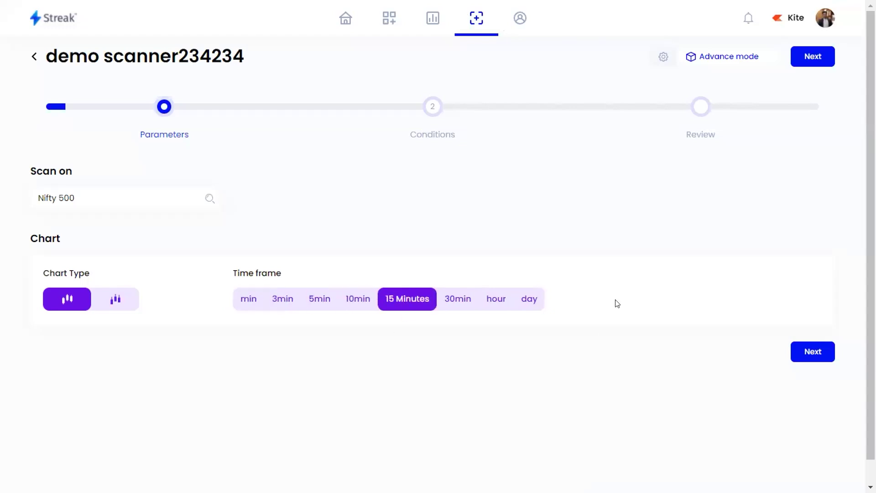
{"action": "left_click", "coordinate": [805, 357]}
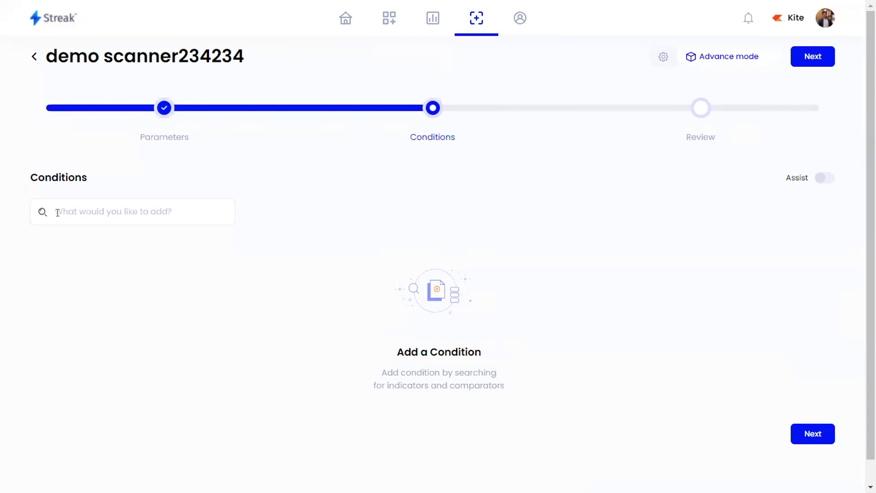
Add an SMA indicator to the scanner's condition with field close, period 50 and offset 0
{"action": "left_click", "coordinate": [155, 204]}
{"action": "type", "text": "sma"}
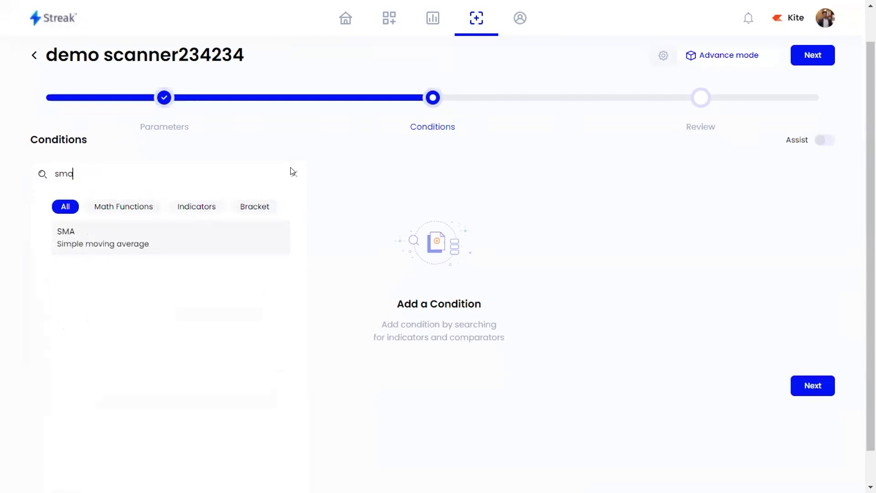
{"action": "left_click", "coordinate": [143, 245]}
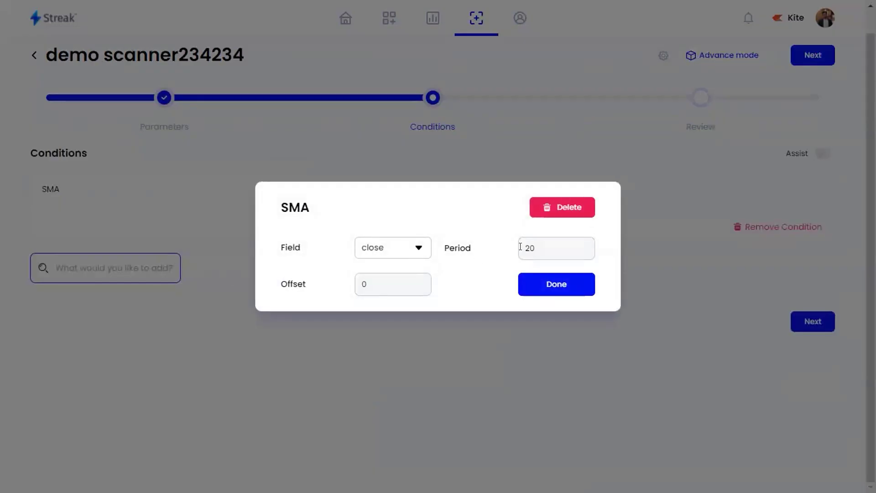
{"action": "double_click", "coordinate": [542, 243]}
{"action": "type", "text": "5"}
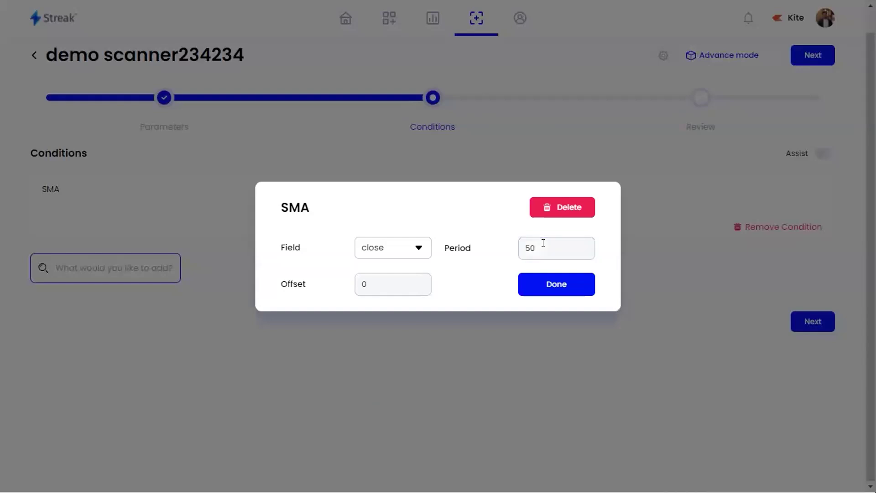
{"action": "left_click", "coordinate": [573, 284]}
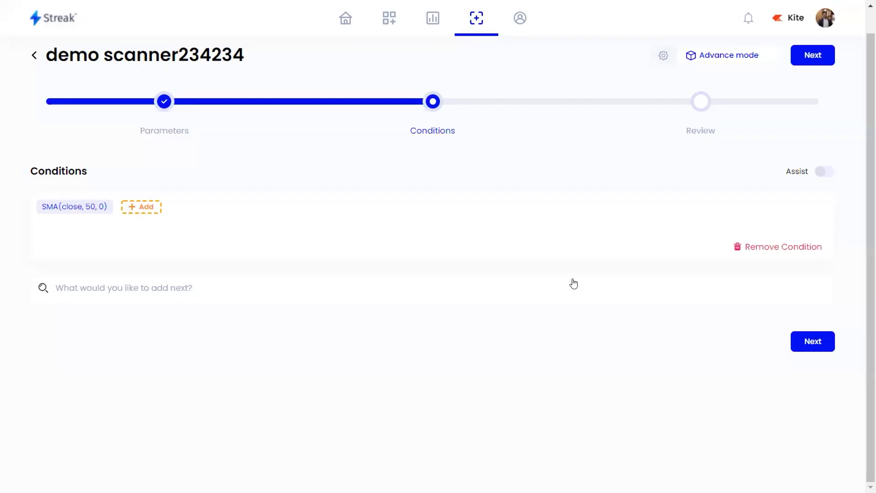
Add the "higher than" comparator after SMA(close, 50, 0) in the scanner's condition
{"action": "left_click", "coordinate": [147, 210]}
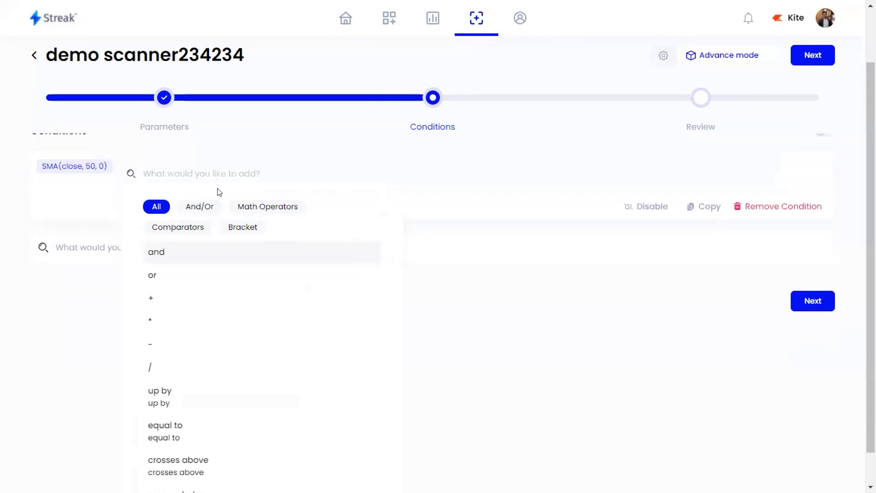
{"action": "type", "text": "high"}
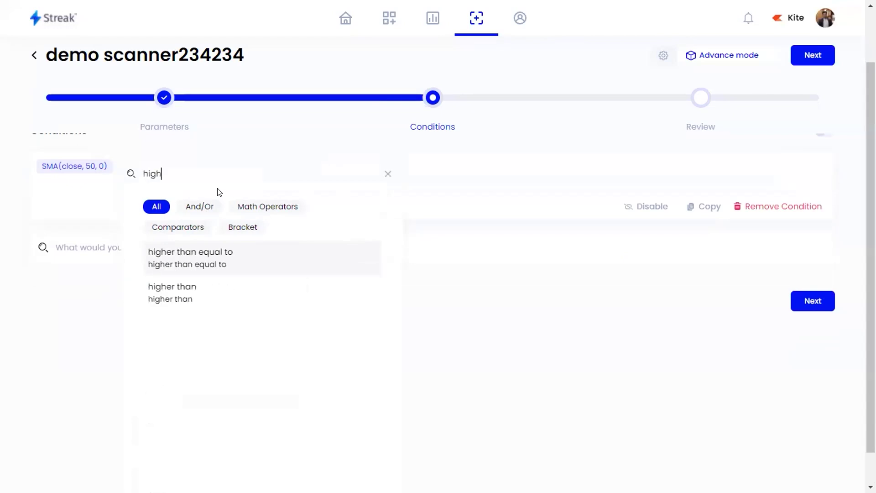
{"action": "left_click", "coordinate": [204, 299]}
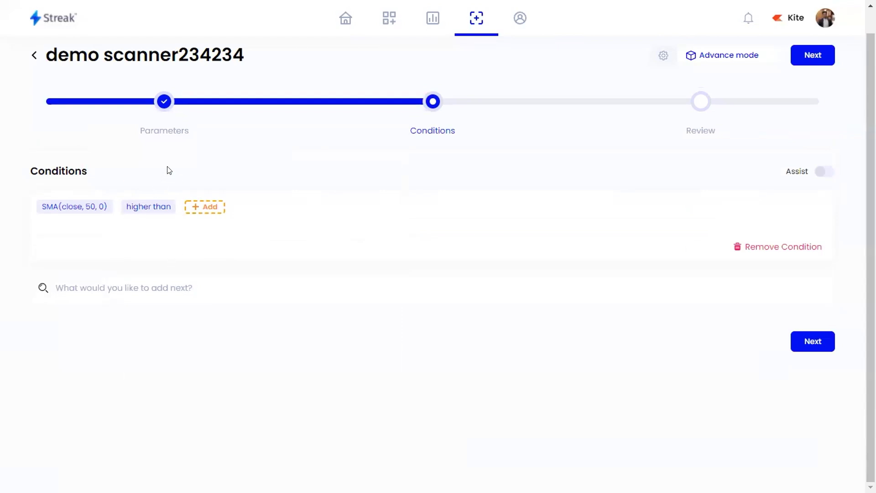
Complete the comparison with a second SMA indicator using field close, period 200 and offset 0
{"action": "left_click", "coordinate": [199, 211]}
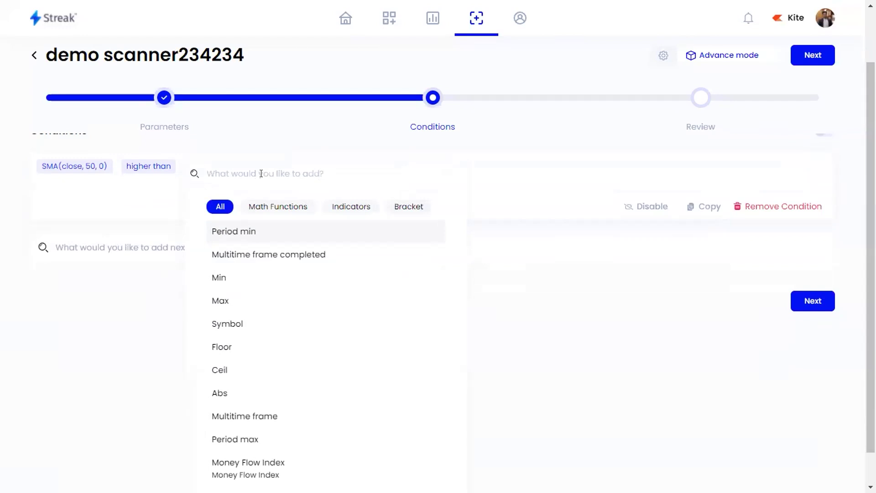
{"action": "type", "text": "sma"}
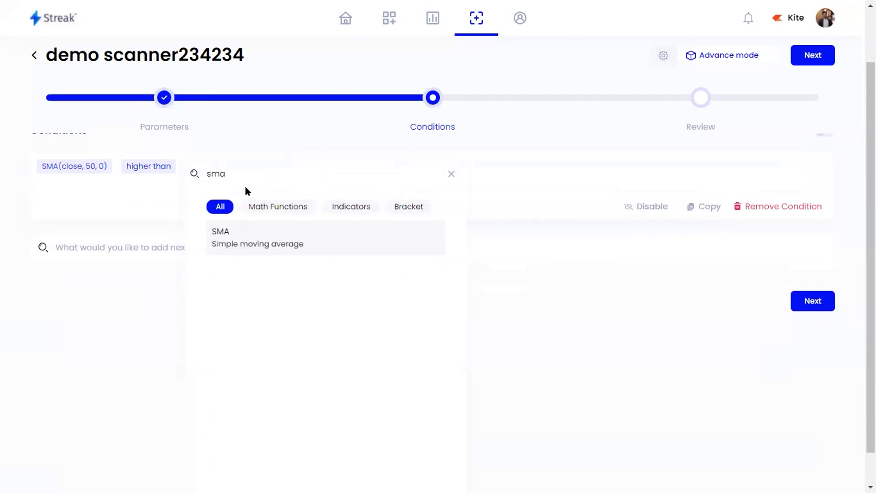
{"action": "left_click", "coordinate": [241, 233]}
{"action": "left_click", "coordinate": [550, 242]}
{"action": "key", "text": "BackSpace"}
{"action": "key", "text": "BackSpace"}
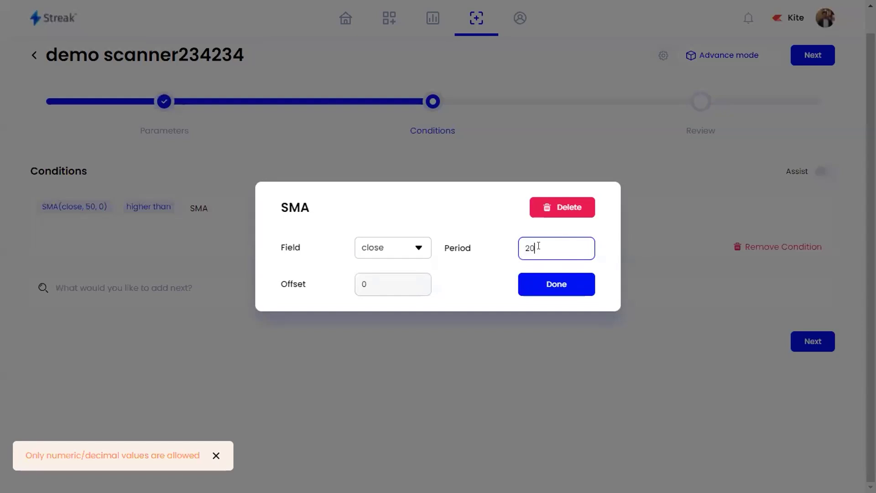
{"action": "type", "text": "0"}
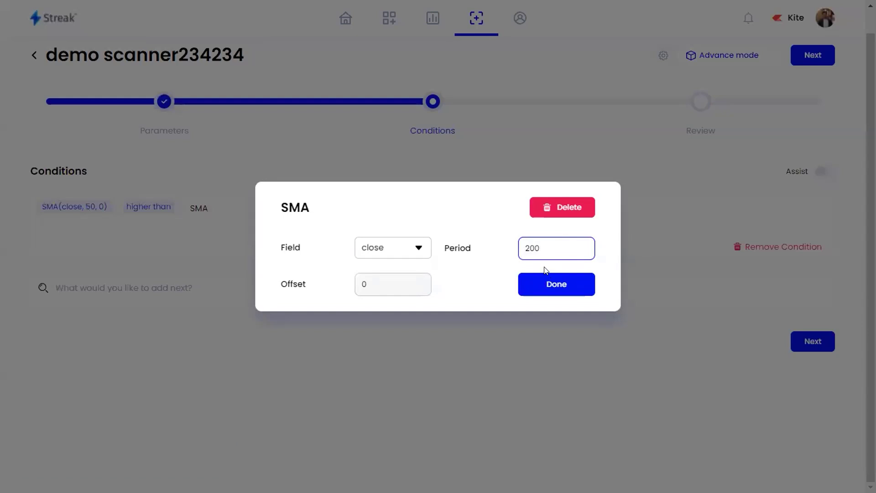
{"action": "left_click", "coordinate": [542, 281]}
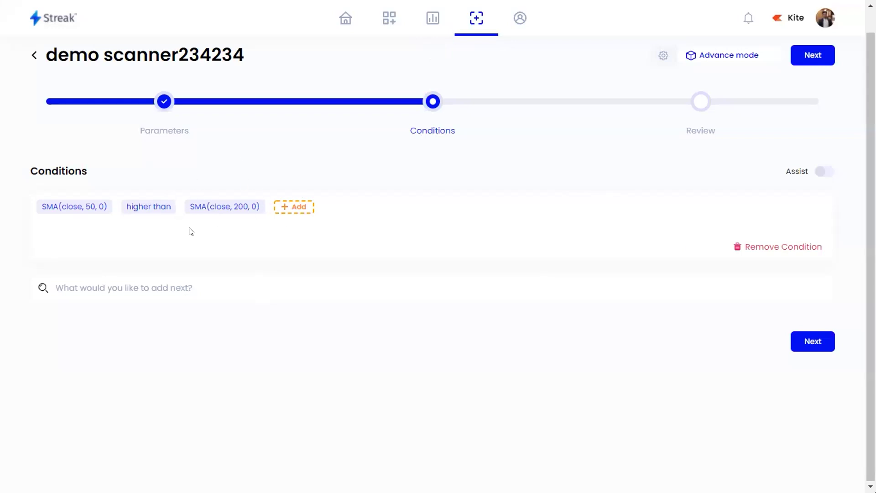
Start a second condition, search for the RSI indicator, and discard the unfinished condition
{"action": "left_click", "coordinate": [156, 286]}
{"action": "left_click", "coordinate": [146, 329]}
{"action": "scroll", "coordinate": [172, 323], "scroll_direction": "down", "scroll_amount": 3}
{"action": "type", "text": "rsi"}
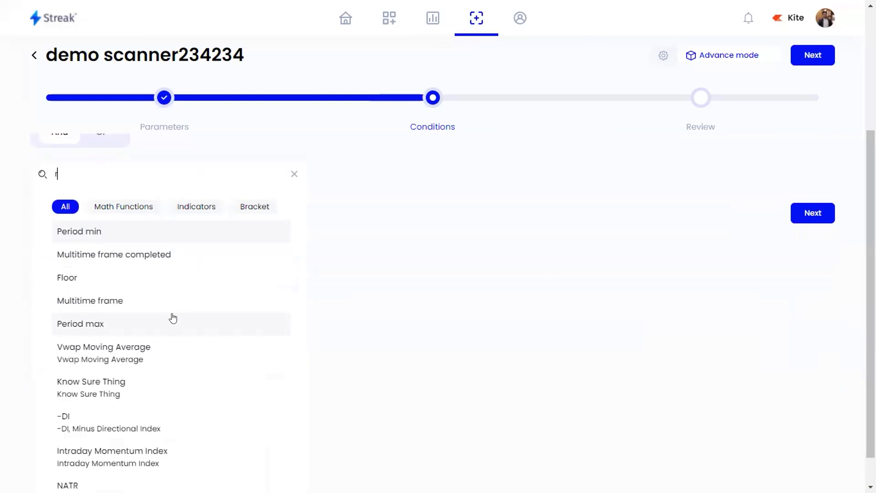
{"action": "left_click", "coordinate": [295, 173]}
{"action": "left_click", "coordinate": [374, 191]}
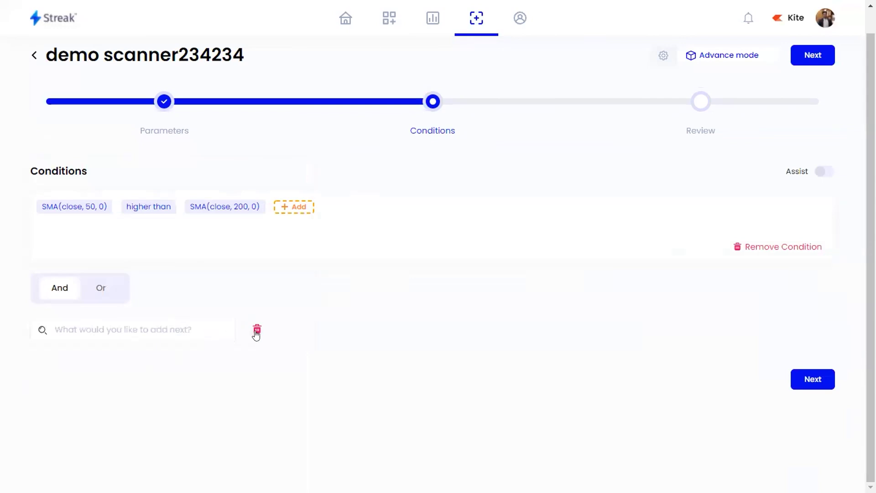
{"action": "left_click", "coordinate": [256, 330]}
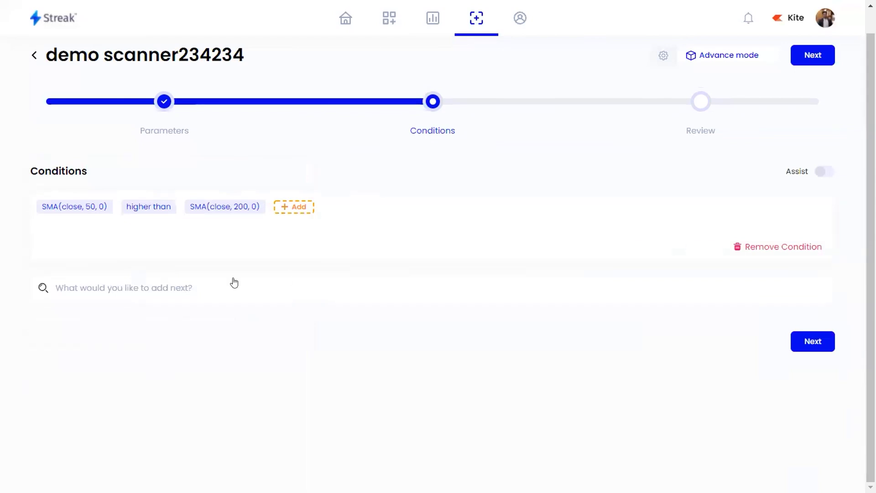
Browse the math functions, indicators and bracket options available for a further condition, and remove the empty condition
{"action": "left_click", "coordinate": [187, 292]}
{"action": "left_click", "coordinate": [169, 325]}
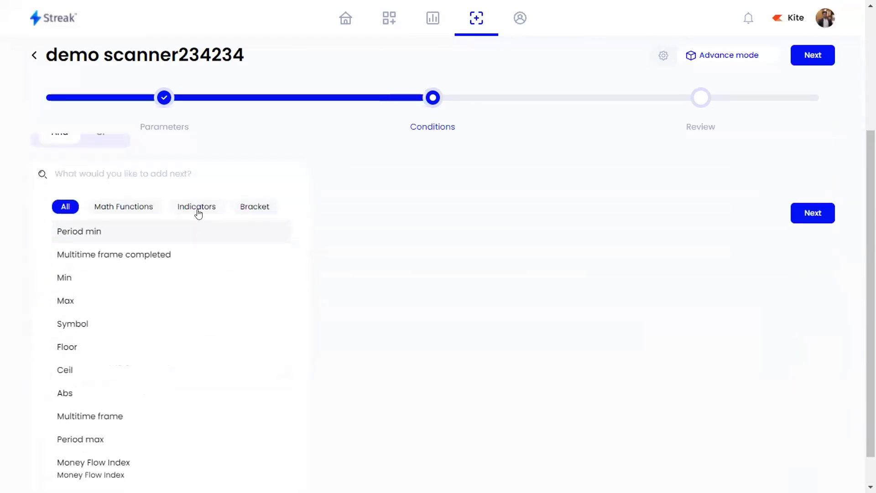
{"action": "left_click", "coordinate": [143, 208]}
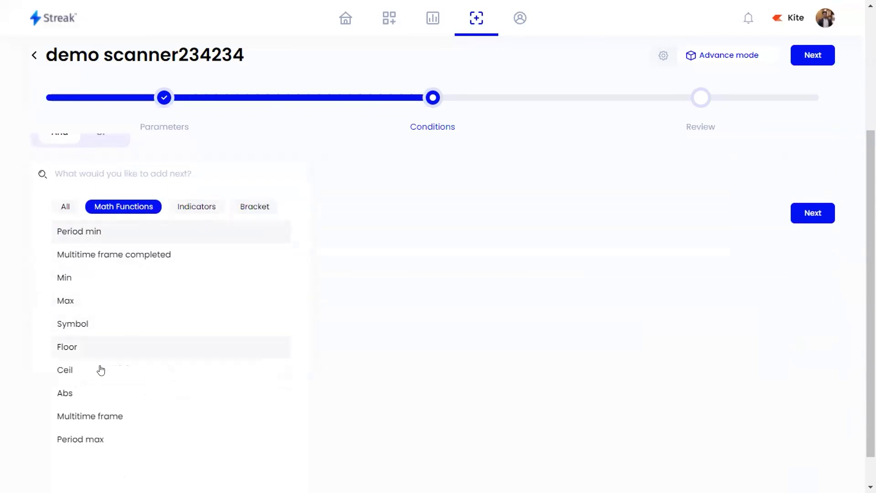
{"action": "left_click", "coordinate": [212, 205]}
{"action": "left_click", "coordinate": [254, 207]}
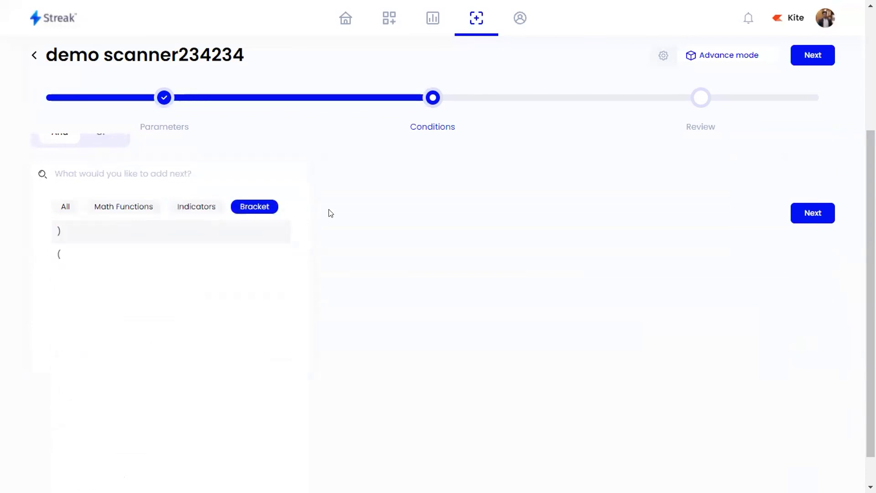
{"action": "scroll", "coordinate": [112, 326], "scroll_direction": "up", "scroll_amount": 3}
{"action": "left_click", "coordinate": [256, 331]}
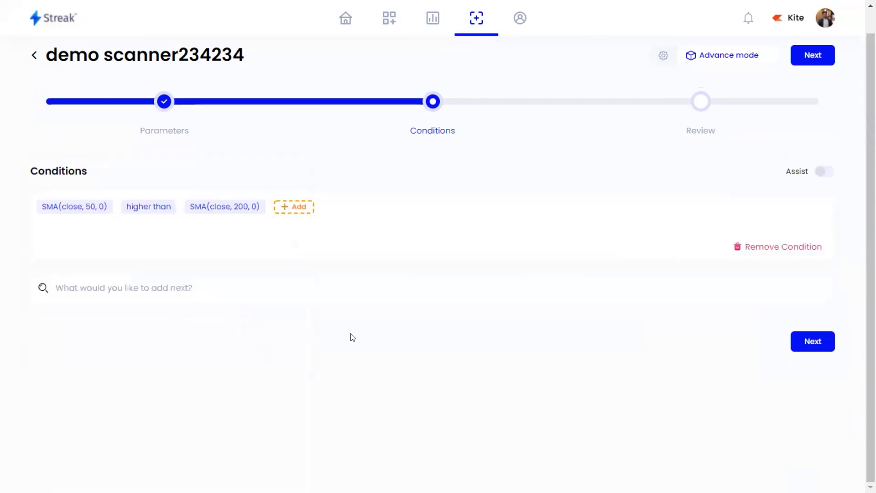
Proceed to the scanner's review stage, and scan and save it
{"action": "left_click", "coordinate": [790, 343]}
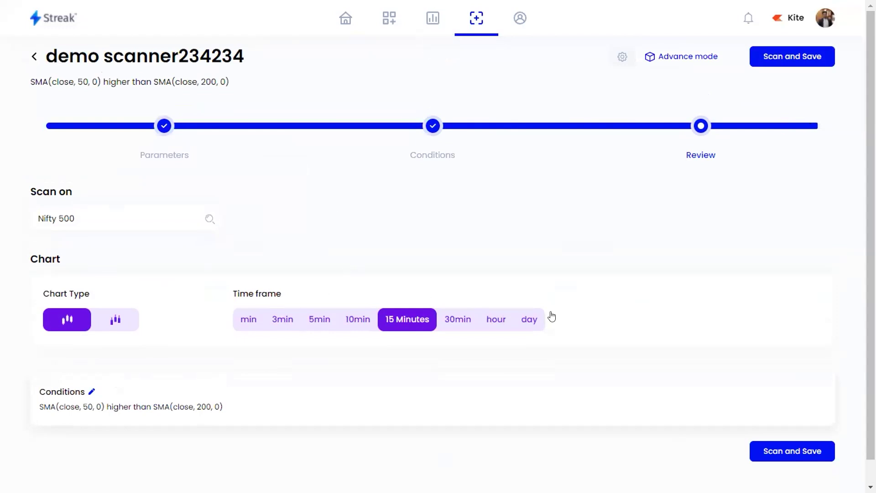
{"action": "left_click", "coordinate": [772, 450]}
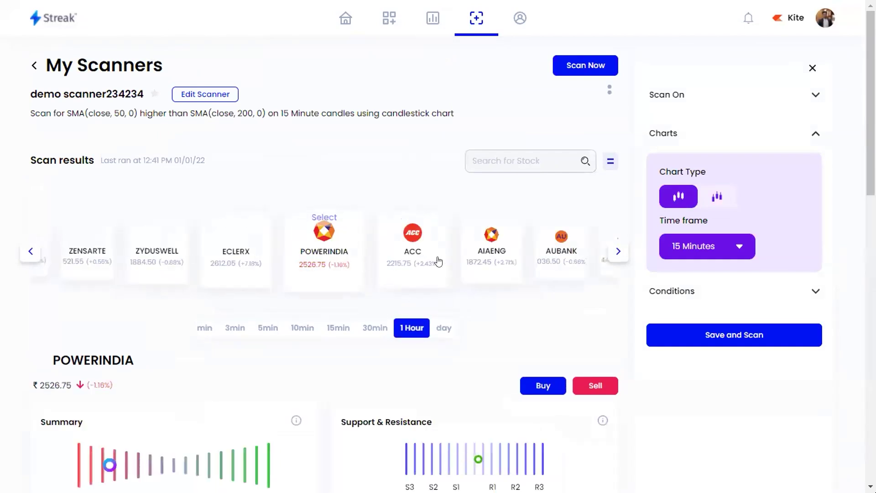
Go through the scan results and examine the technicals of stocks such as AIAENG, AARTIDRUGS, AAVAS and ABBOTINDIA
{"action": "left_click", "coordinate": [616, 249]}
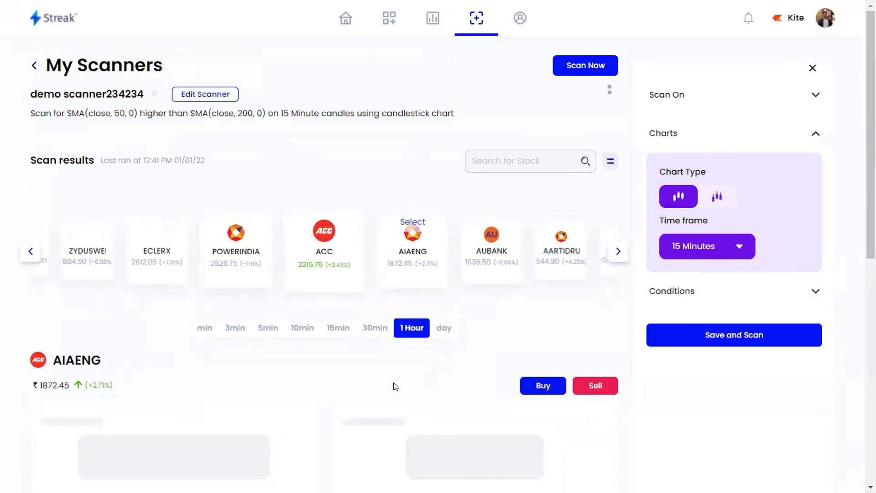
{"action": "scroll", "coordinate": [274, 439], "scroll_direction": "down", "scroll_amount": 2}
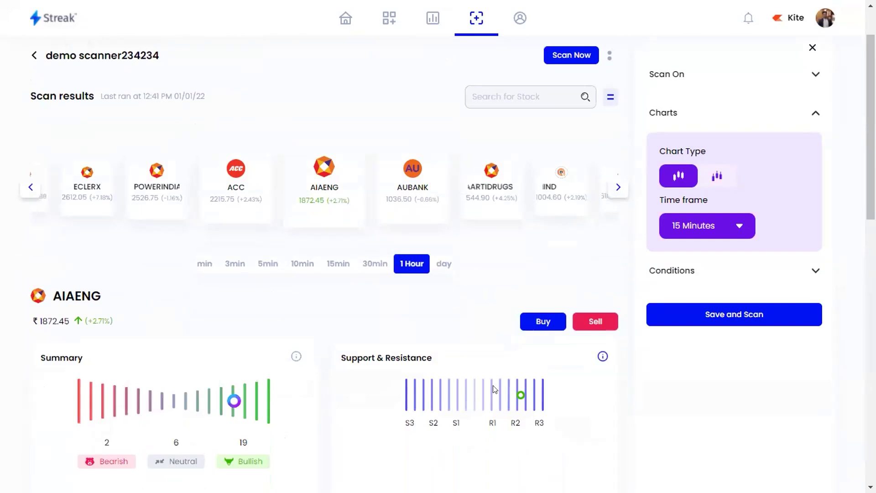
{"action": "left_click", "coordinate": [505, 187]}
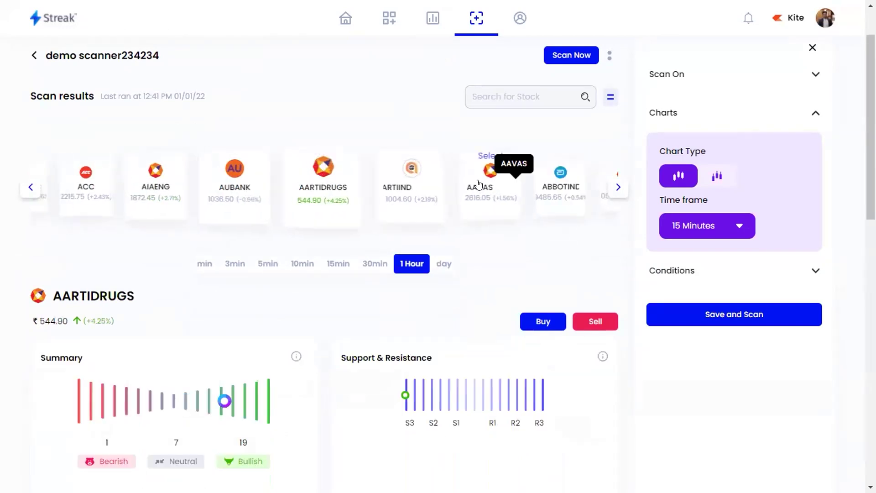
{"action": "left_click", "coordinate": [502, 187]}
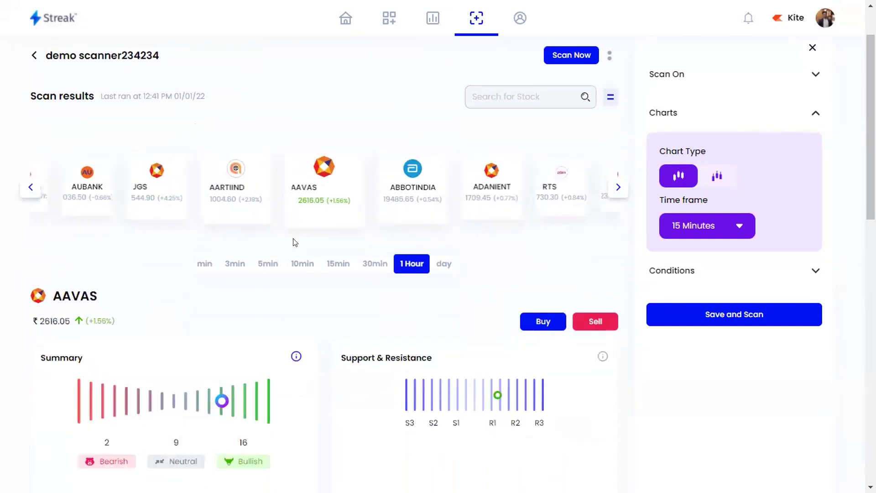
{"action": "left_click", "coordinate": [428, 190]}
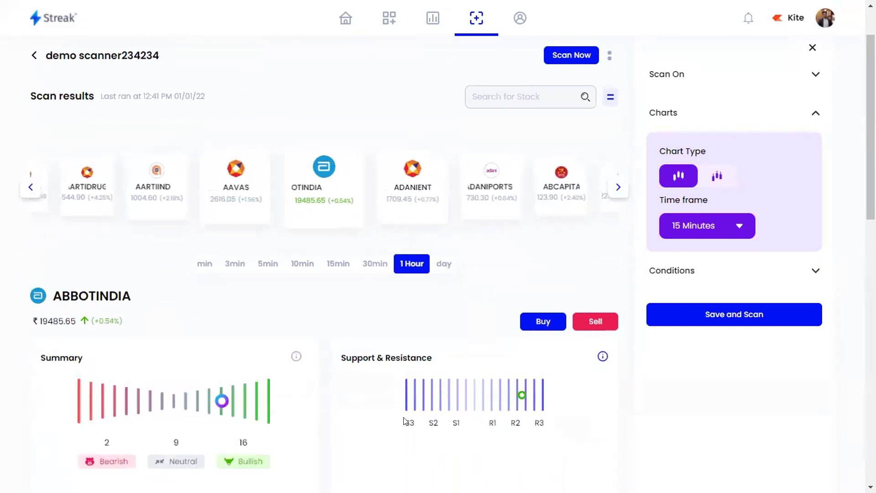
{"action": "scroll", "coordinate": [365, 410], "scroll_direction": "down", "scroll_amount": 3}
{"action": "scroll", "coordinate": [305, 434], "scroll_direction": "down", "scroll_amount": 2}
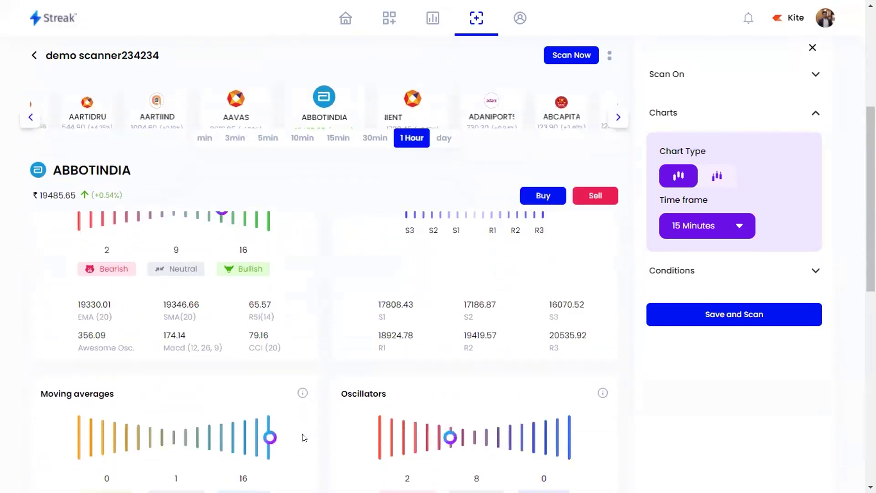
{"action": "scroll", "coordinate": [318, 415], "scroll_direction": "up", "scroll_amount": 5}
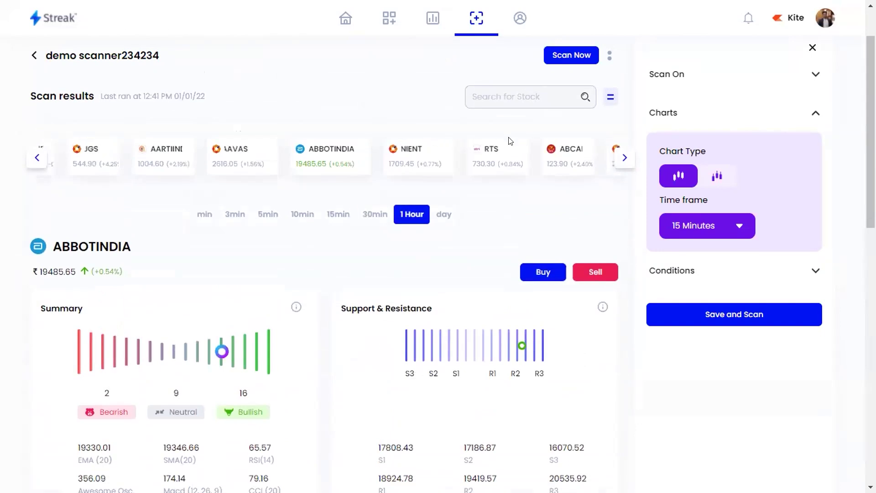
View the technicals of ADANIPORTS on the 5-minute time frame
{"action": "left_click", "coordinate": [525, 190]}
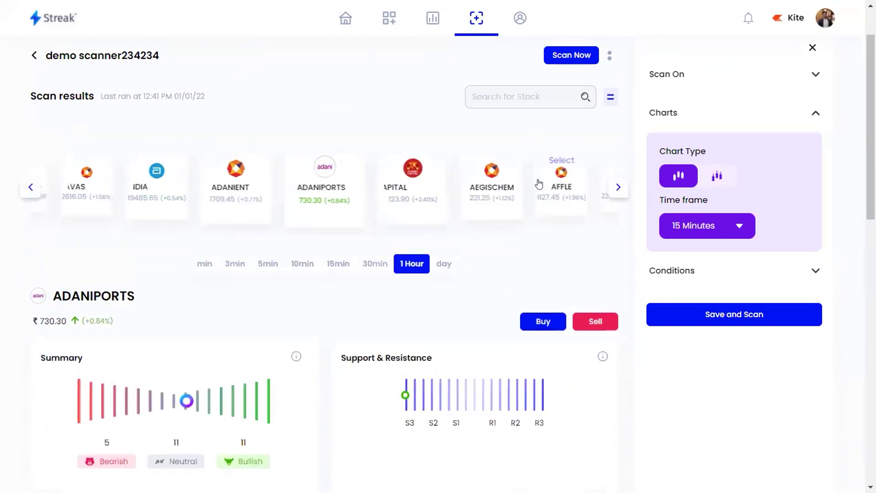
{"action": "left_click", "coordinate": [292, 263]}
{"action": "left_click", "coordinate": [262, 263]}
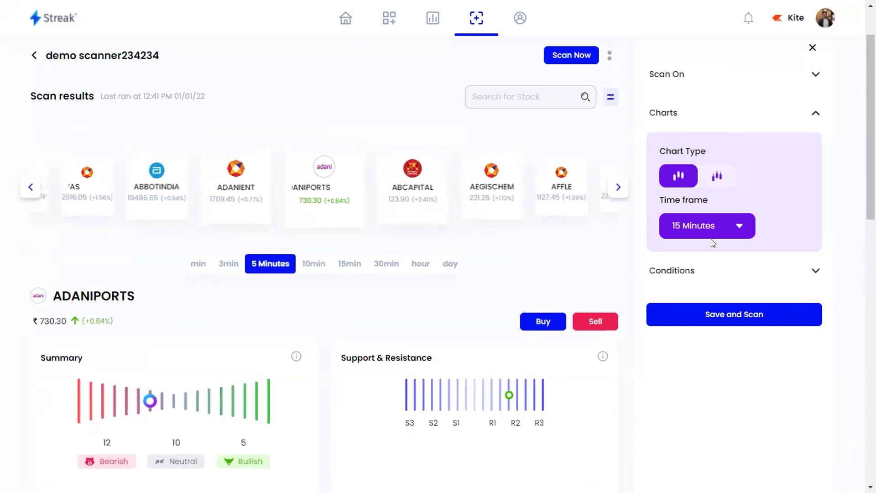
Change the scanner's chart time frame to 1 day, then save and rerun the scan
{"action": "left_click", "coordinate": [710, 219]}
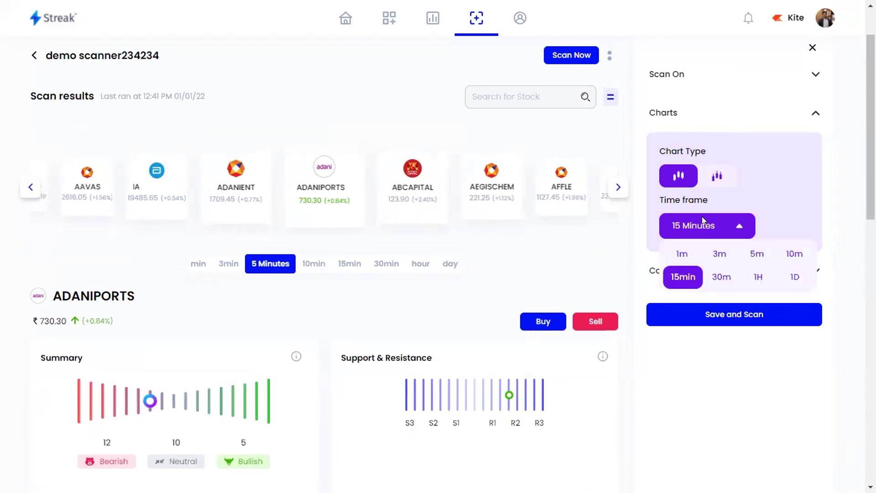
{"action": "left_click", "coordinate": [794, 276]}
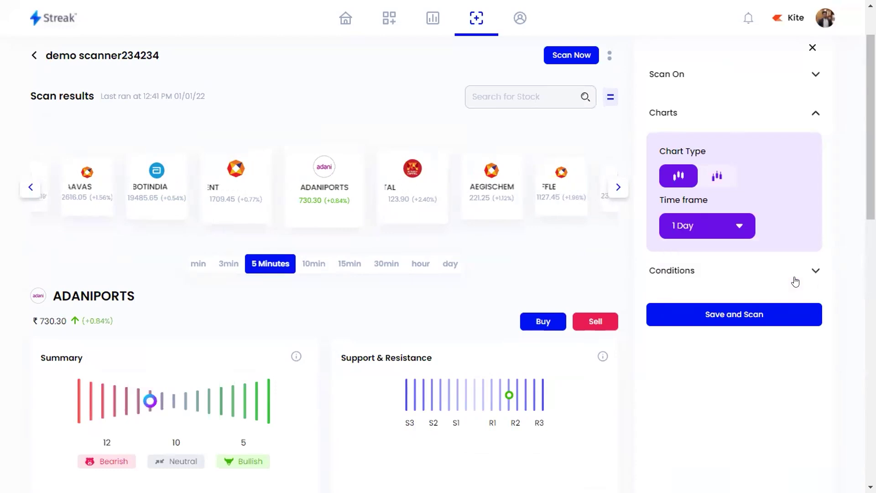
{"action": "scroll", "coordinate": [453, 204], "scroll_direction": "up", "scroll_amount": 2}
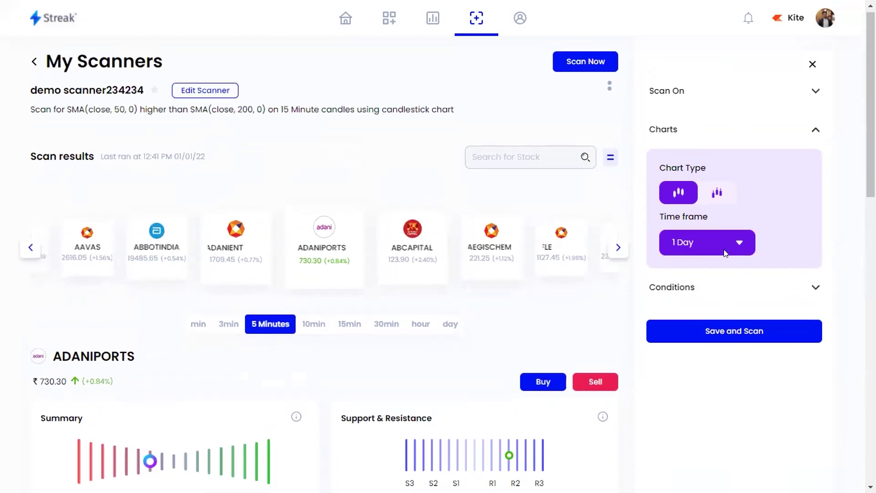
{"action": "scroll", "coordinate": [720, 338], "scroll_direction": "down", "scroll_amount": 4}
{"action": "left_click", "coordinate": [703, 324]}
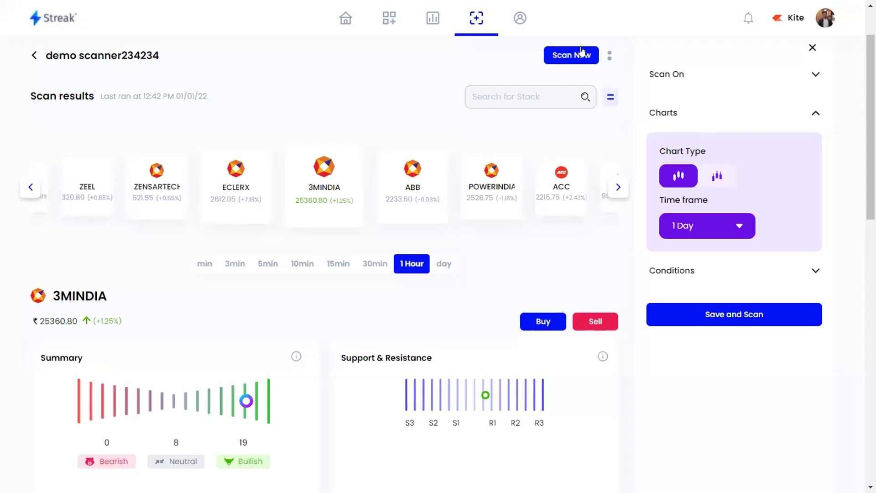
Take the demo scanner234234 scanner live with an alert frequency of 1 minute
{"action": "left_click", "coordinate": [609, 56]}
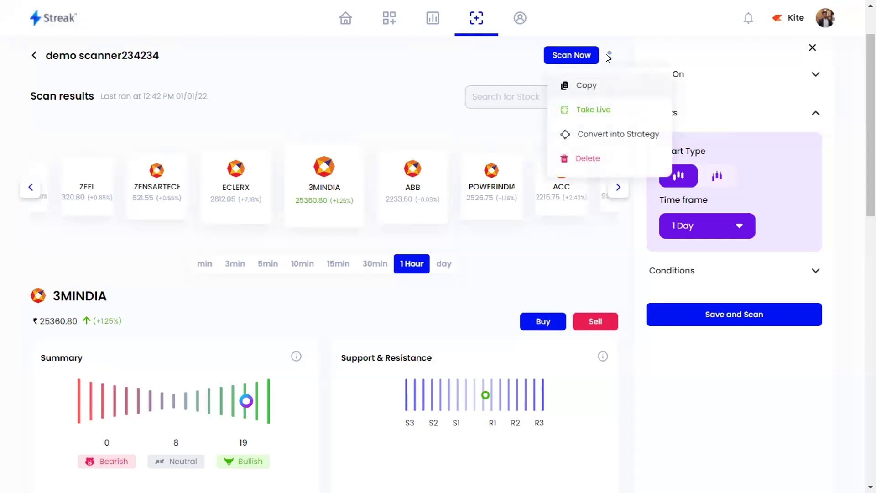
{"action": "left_click", "coordinate": [608, 110]}
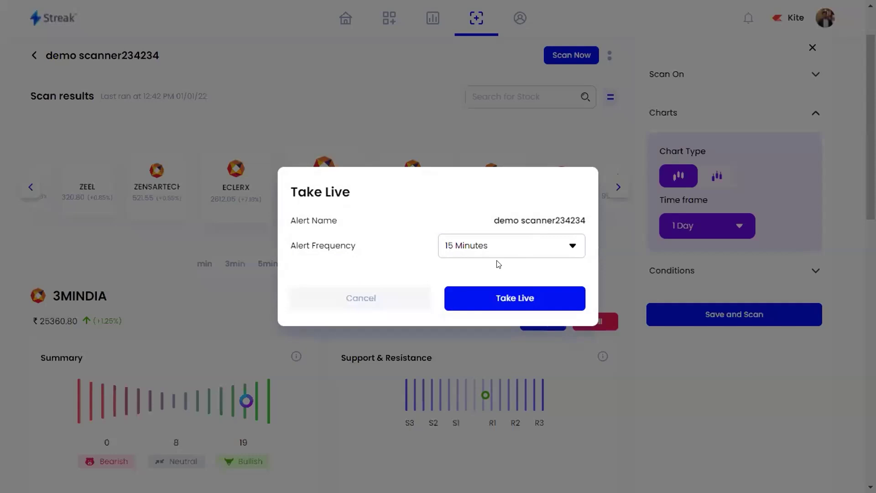
{"action": "left_click", "coordinate": [475, 240]}
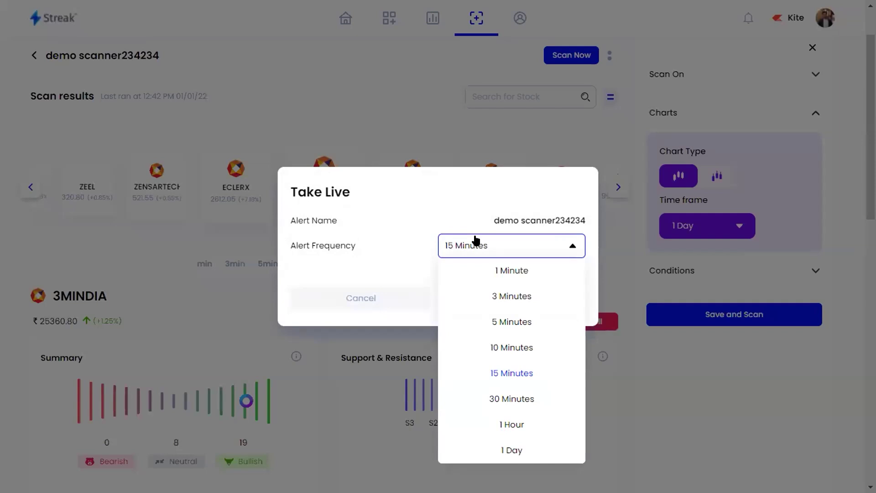
{"action": "left_click", "coordinate": [555, 264]}
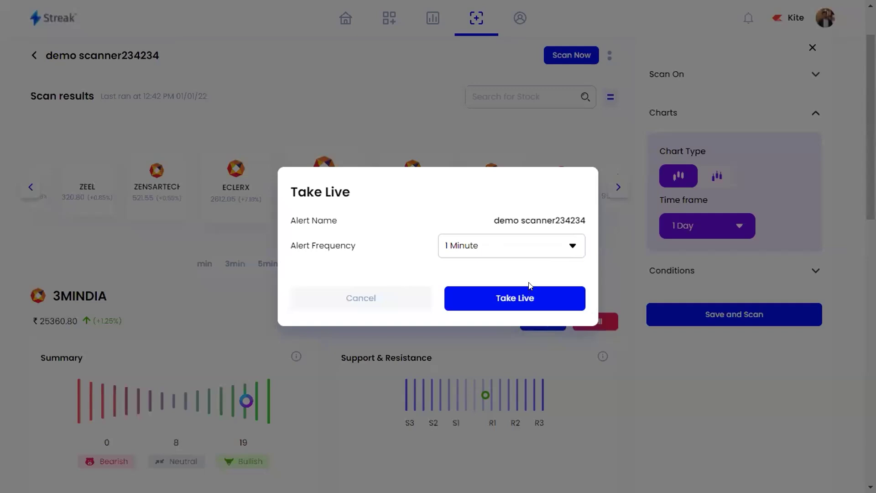
{"action": "left_click", "coordinate": [528, 297]}
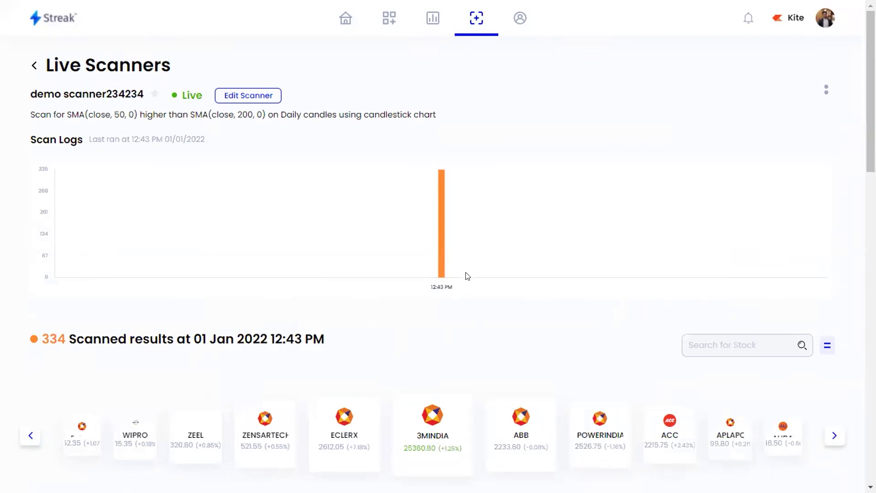
Look over the scan log and scanned results of the live demo scanner234234 scanner
{"action": "scroll", "coordinate": [469, 275], "scroll_direction": "down", "scroll_amount": 3}
{"action": "scroll", "coordinate": [549, 469], "scroll_direction": "down", "scroll_amount": 2}
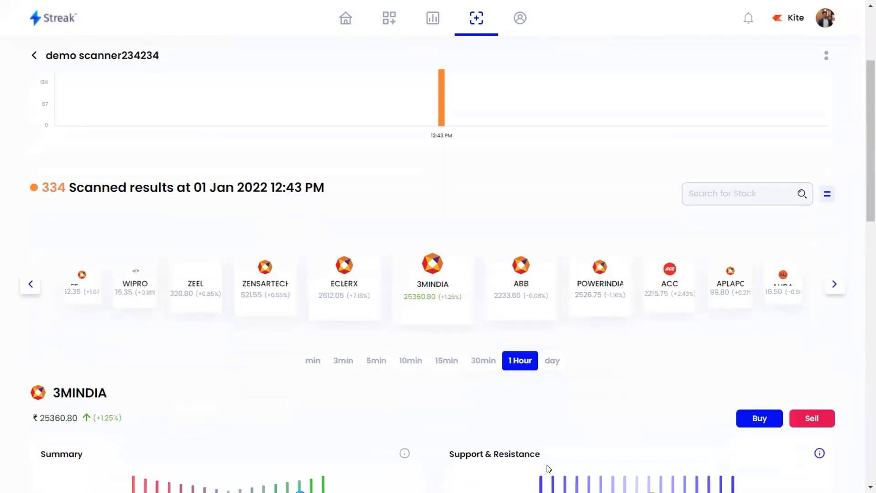
{"action": "scroll", "coordinate": [473, 360], "scroll_direction": "up", "scroll_amount": 5}
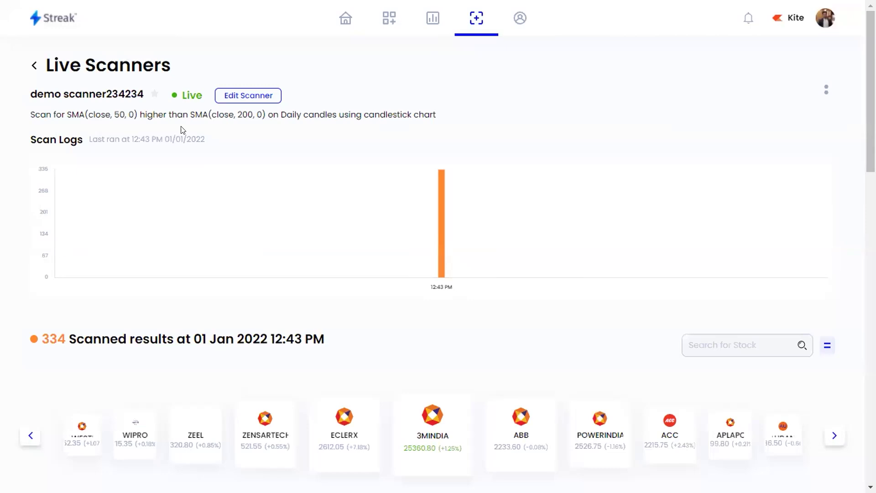
Go to the Strategies page and look over the saved strategies and the strategy categories
{"action": "mouse_move", "coordinate": [543, 283]}
{"action": "left_click", "coordinate": [388, 26]}
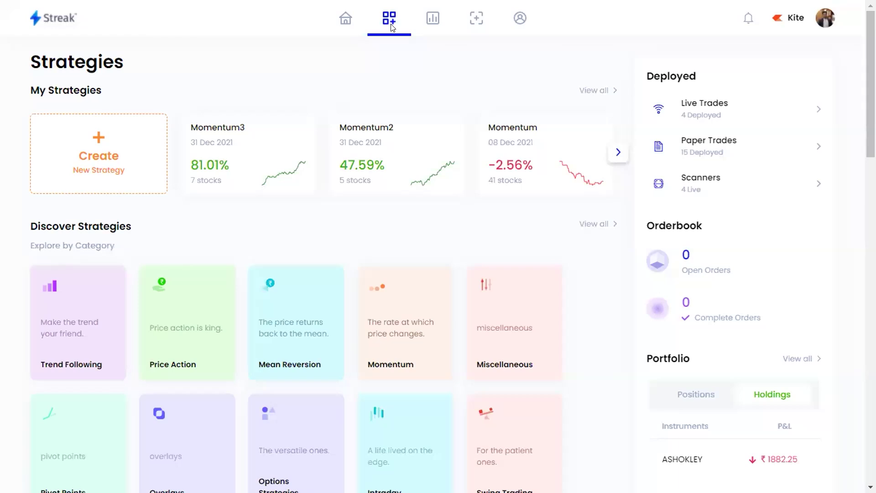
{"action": "scroll", "coordinate": [391, 28], "scroll_direction": "down", "scroll_amount": 8}
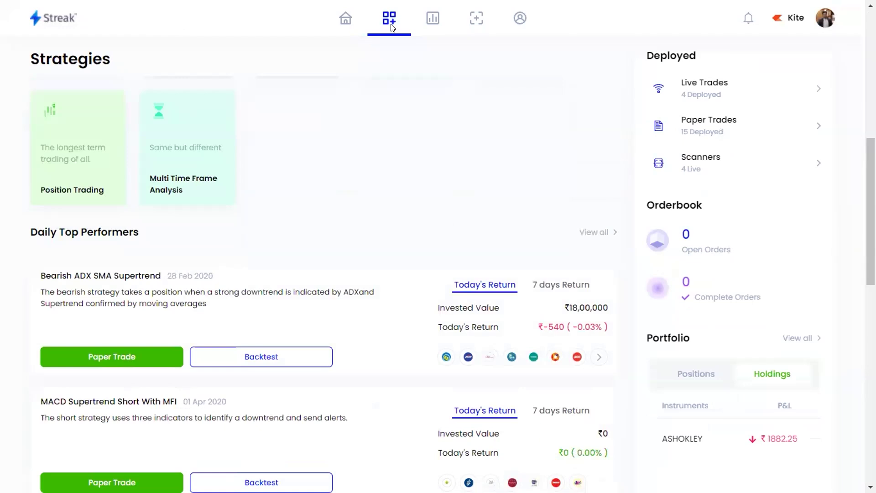
{"action": "right_click", "coordinate": [391, 27]}
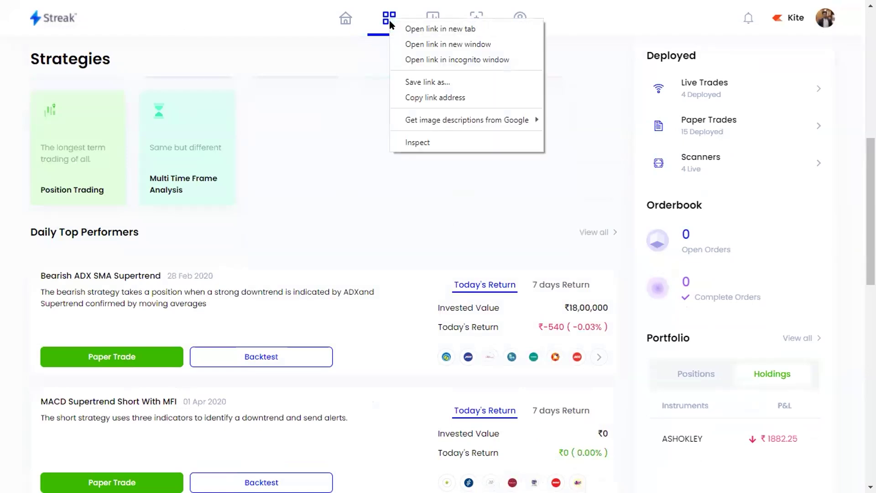
{"action": "left_click", "coordinate": [306, 26]}
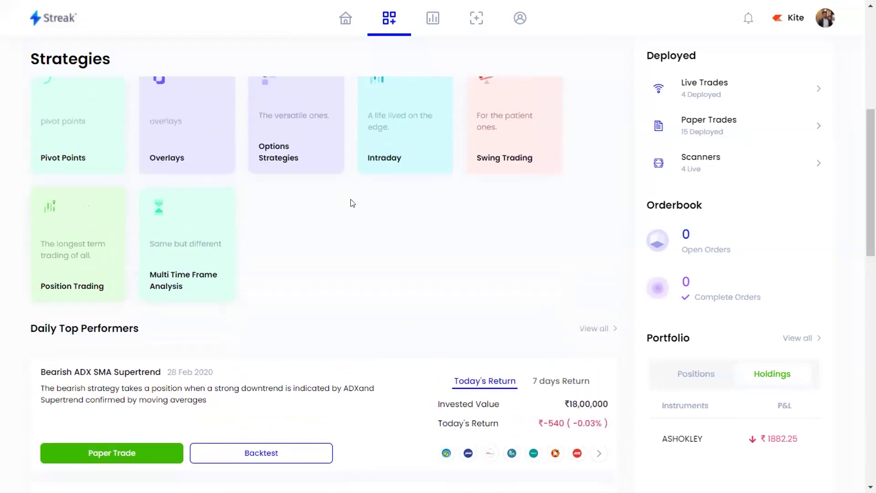
{"action": "scroll", "coordinate": [319, 215], "scroll_direction": "down", "scroll_amount": 2}
{"action": "scroll", "coordinate": [283, 228], "scroll_direction": "up", "scroll_amount": 9}
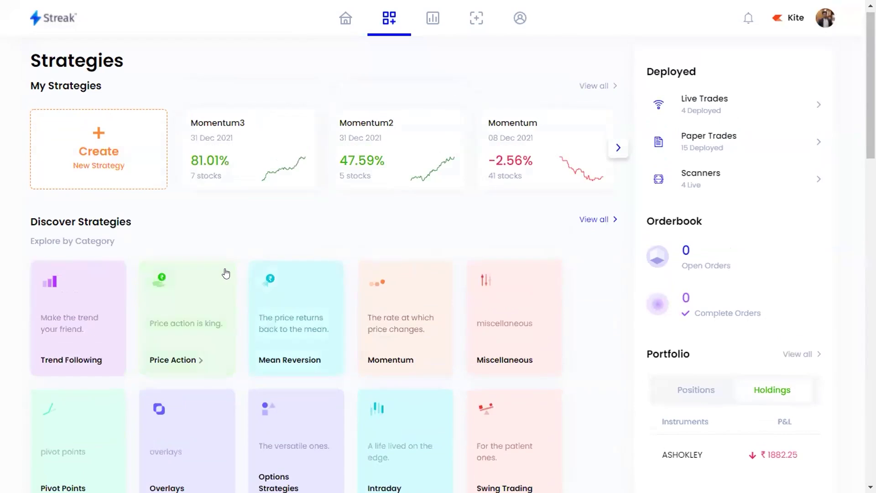
Examine the daily top performing strategies with their current returns, as well as the incomplete strategies
{"action": "scroll", "coordinate": [225, 274], "scroll_direction": "down", "scroll_amount": 7}
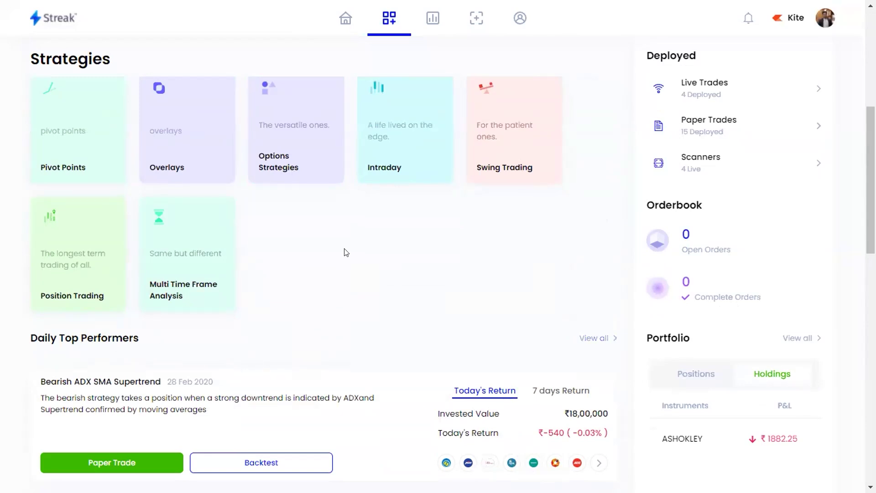
{"action": "scroll", "coordinate": [496, 260], "scroll_direction": "down", "scroll_amount": 5}
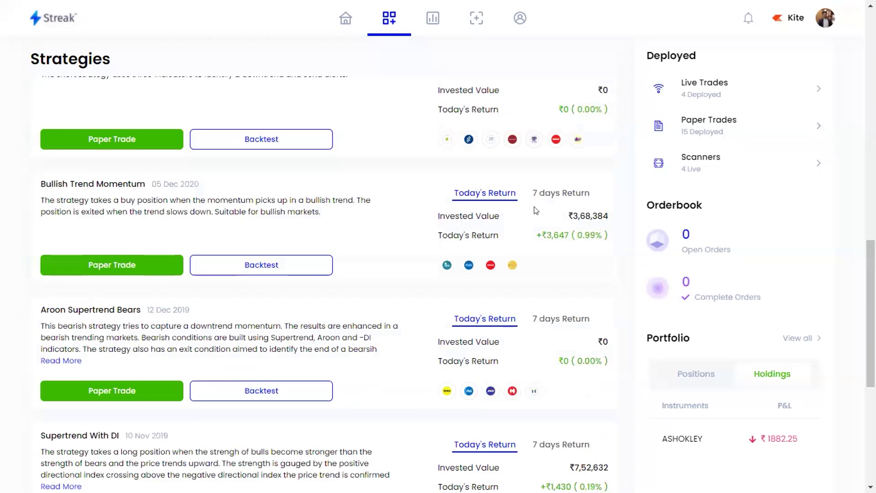
{"action": "scroll", "coordinate": [351, 314], "scroll_direction": "down", "scroll_amount": 3}
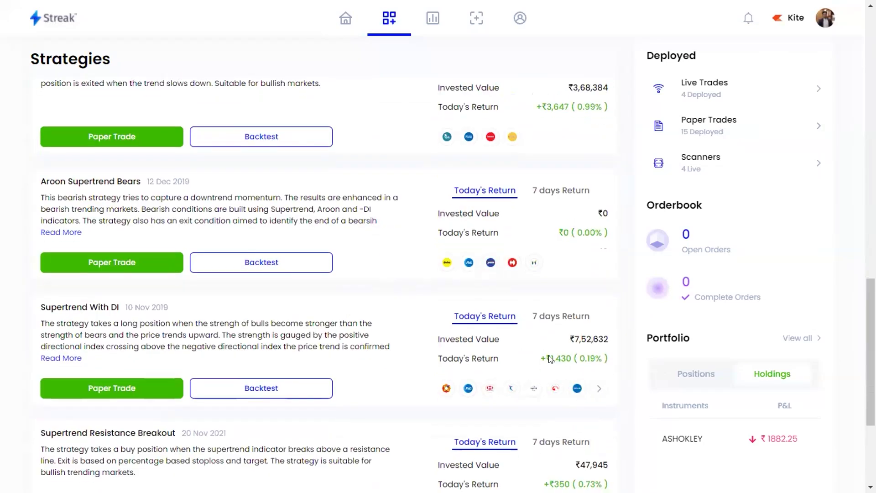
{"action": "scroll", "coordinate": [550, 359], "scroll_direction": "down", "scroll_amount": 2}
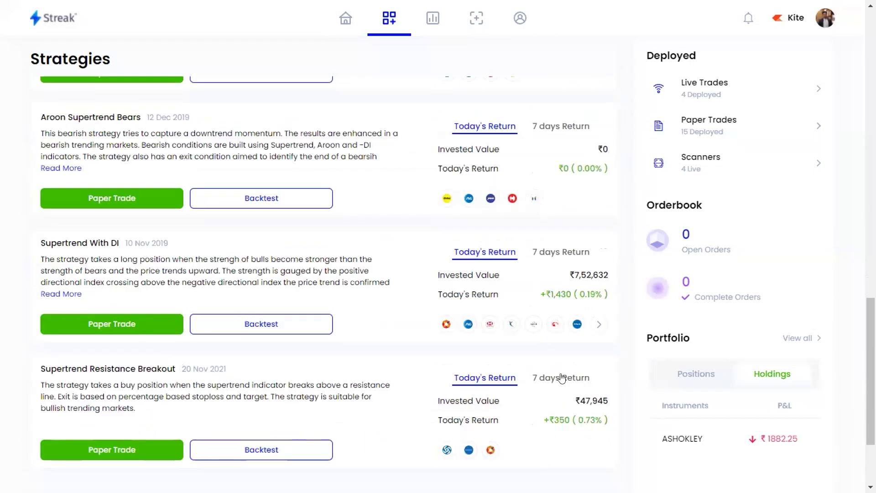
{"action": "scroll", "coordinate": [561, 378], "scroll_direction": "up", "scroll_amount": 2}
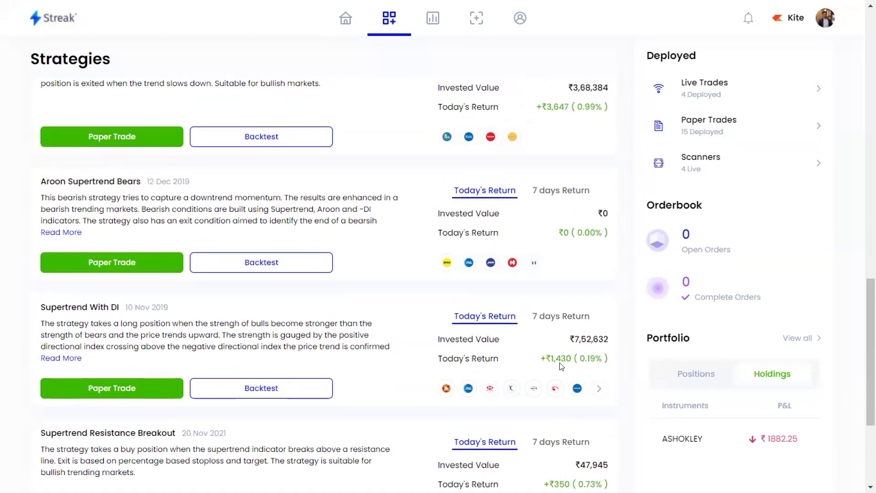
{"action": "scroll", "coordinate": [562, 366], "scroll_direction": "up", "scroll_amount": 2}
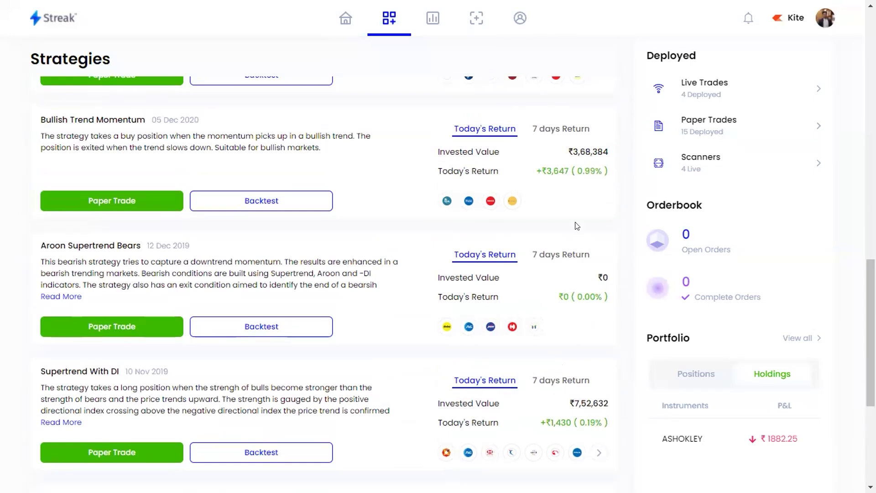
{"action": "scroll", "coordinate": [578, 397], "scroll_direction": "down", "scroll_amount": 8}
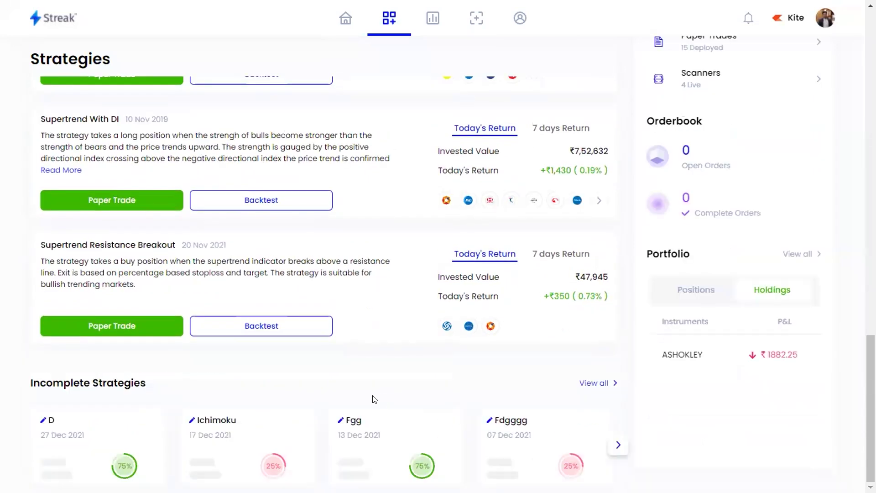
{"action": "scroll", "coordinate": [374, 400], "scroll_direction": "up", "scroll_amount": 12}
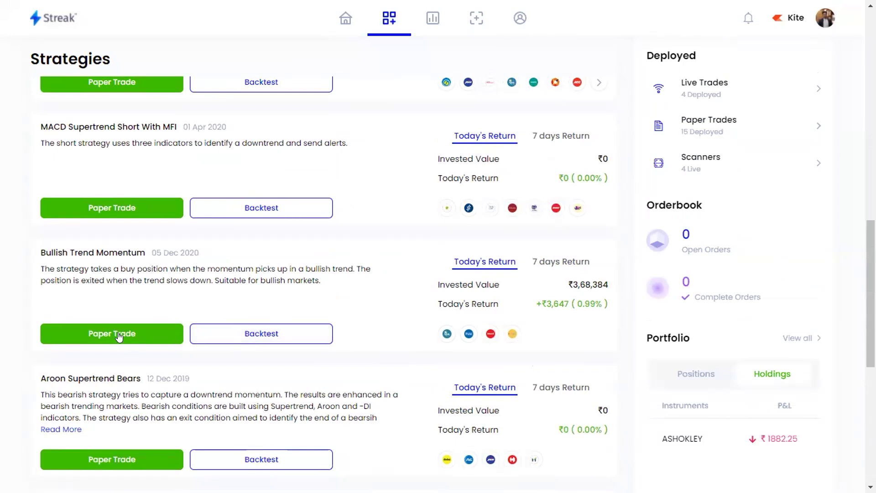
View the 7-day returns of Bullish Trend Momentum, Aroon Supertrend Bears, Supertrend With DI and Supertrend Resistance Breakout
{"action": "left_click", "coordinate": [537, 262]}
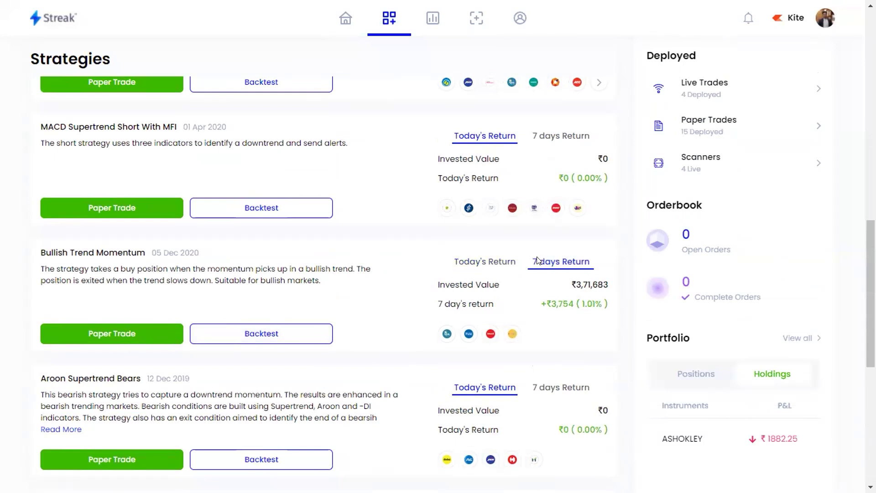
{"action": "scroll", "coordinate": [525, 324], "scroll_direction": "down", "scroll_amount": 2}
{"action": "left_click", "coordinate": [553, 324]}
{"action": "scroll", "coordinate": [547, 347], "scroll_direction": "down", "scroll_amount": 3}
{"action": "left_click", "coordinate": [560, 322]}
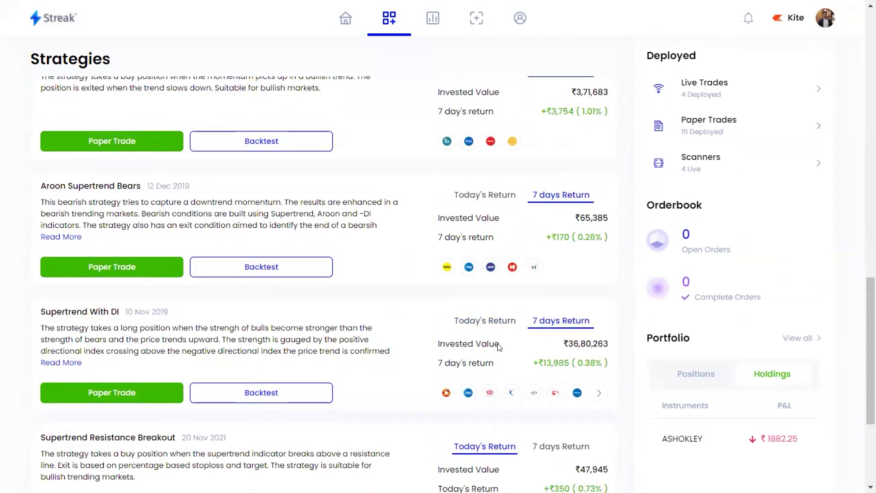
{"action": "scroll", "coordinate": [578, 345], "scroll_direction": "down", "scroll_amount": 2}
{"action": "left_click", "coordinate": [561, 382]}
{"action": "scroll", "coordinate": [405, 363], "scroll_direction": "up", "scroll_amount": 1}
{"action": "scroll", "coordinate": [405, 363], "scroll_direction": "up", "scroll_amount": 8}
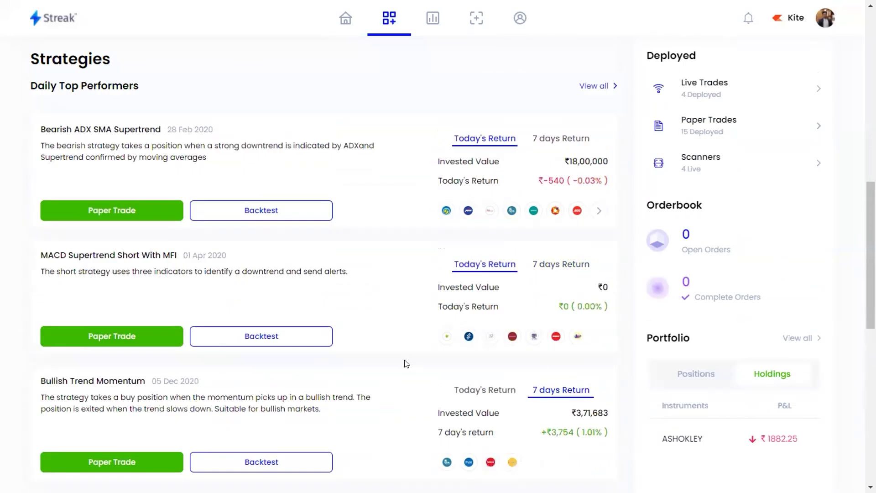
{"action": "scroll", "coordinate": [405, 363], "scroll_direction": "up", "scroll_amount": 4}
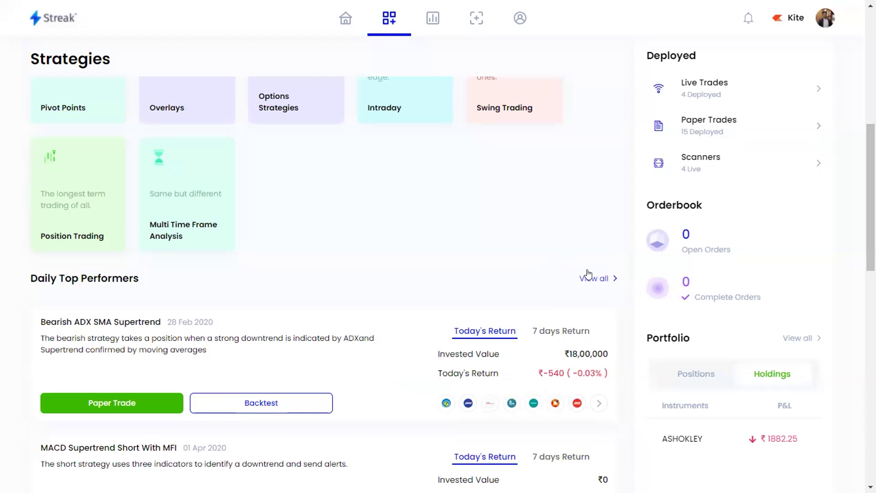
{"action": "scroll", "coordinate": [588, 273], "scroll_direction": "up", "scroll_amount": 7}
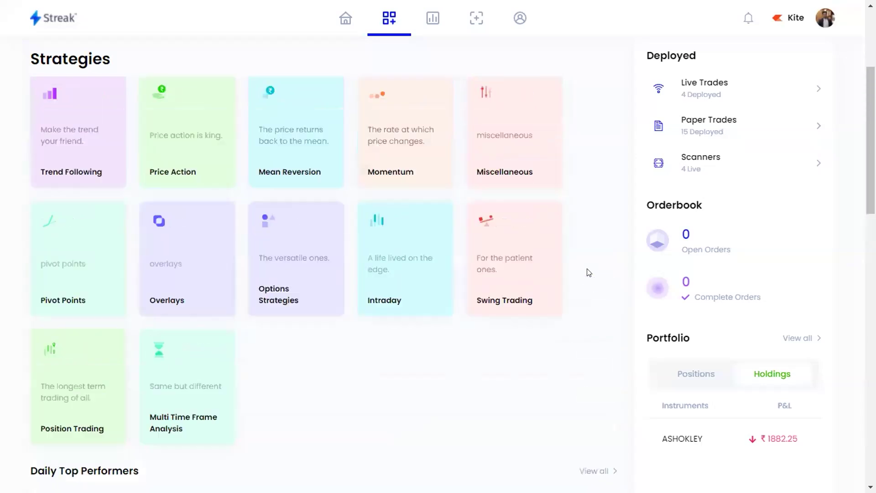
{"action": "scroll", "coordinate": [588, 273], "scroll_direction": "up", "scroll_amount": 2}
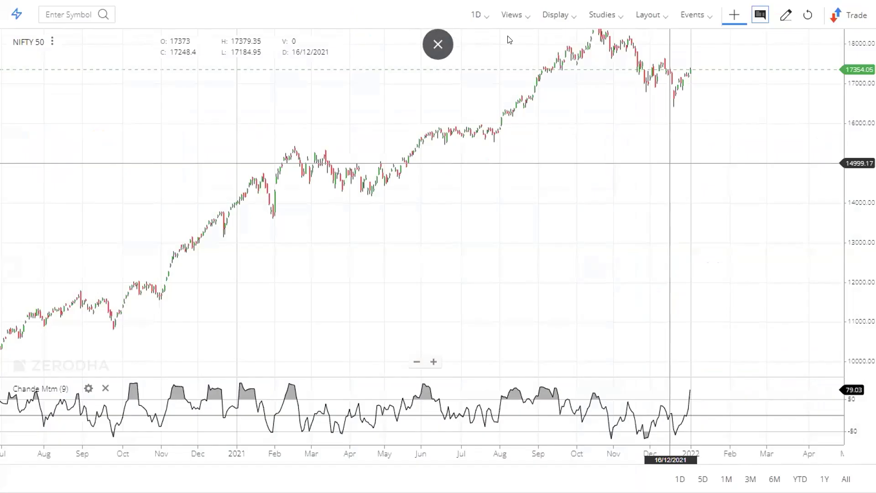
On the Zerodha NIFTY 50 chart, add another Chande Momentum Oscillator study and remove the duplicate
{"action": "scroll", "coordinate": [461, 229], "scroll_direction": "up", "scroll_amount": 5}
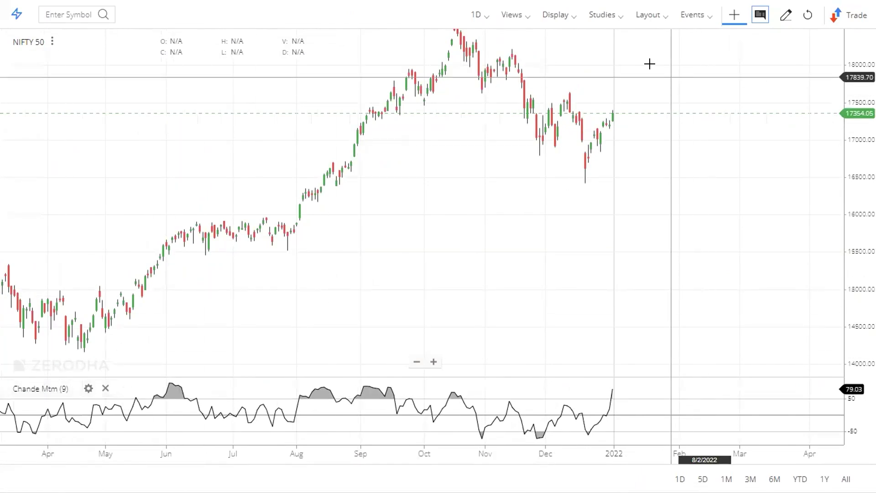
{"action": "left_click", "coordinate": [632, 23]}
{"action": "left_click", "coordinate": [625, 119]}
{"action": "type", "text": "chan"}
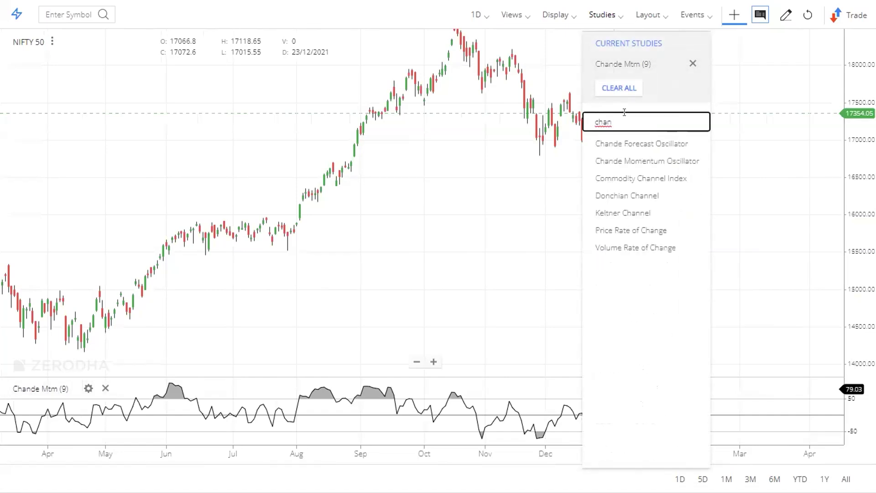
{"action": "type", "text": "d"}
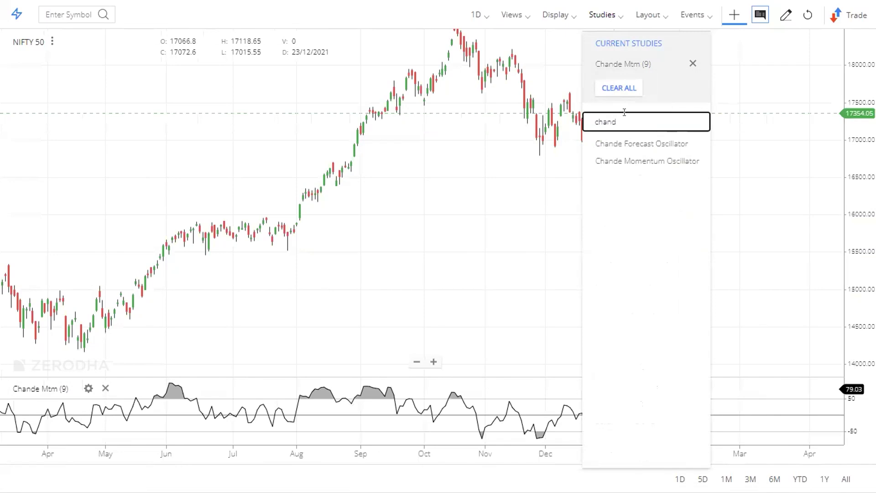
{"action": "left_click", "coordinate": [665, 161]}
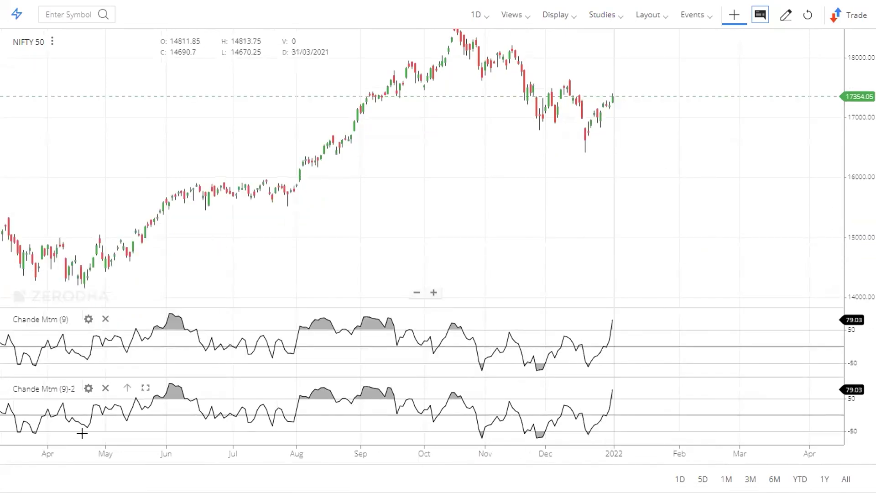
{"action": "left_click", "coordinate": [105, 388]}
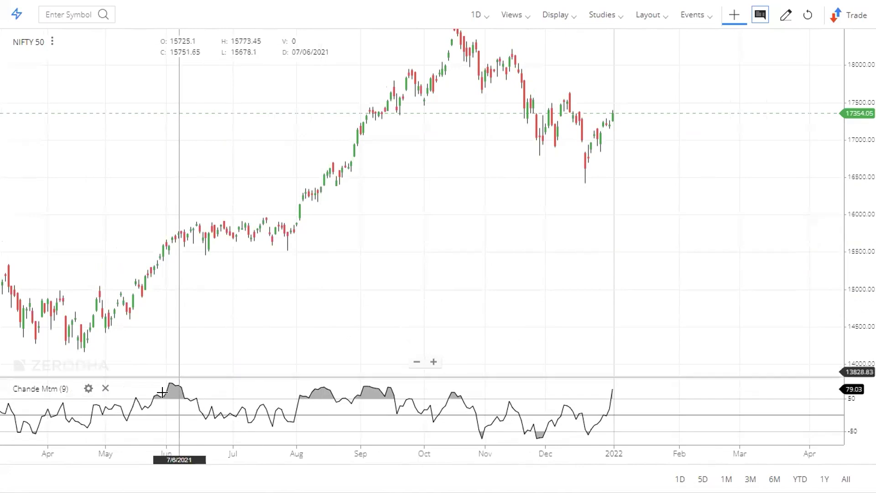
Examine the NIFTY 50 daily price history back to mid-2020 against the Chande momentum overbought and oversold zones
{"action": "scroll", "coordinate": [205, 413], "scroll_direction": "left", "scroll_amount": 3}
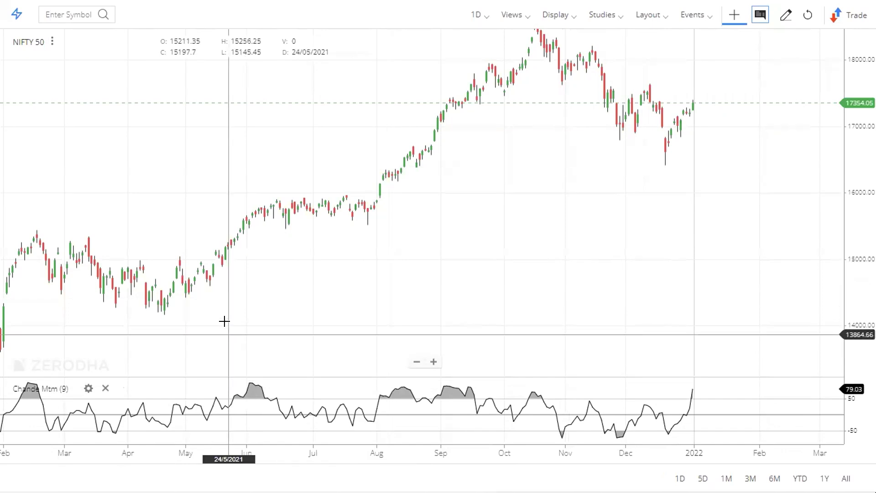
{"action": "left_click_drag", "start_coordinate": [219, 327], "coordinate": [268, 331]}
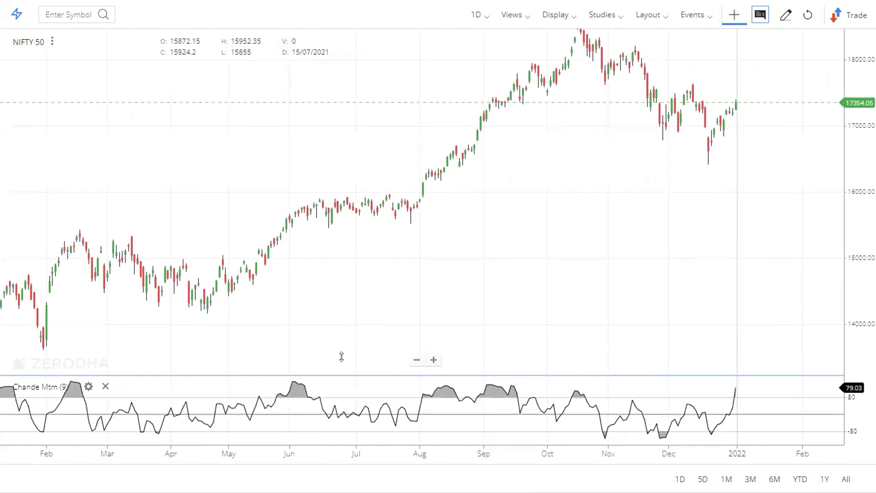
{"action": "left_click_drag", "start_coordinate": [225, 326], "coordinate": [259, 331]}
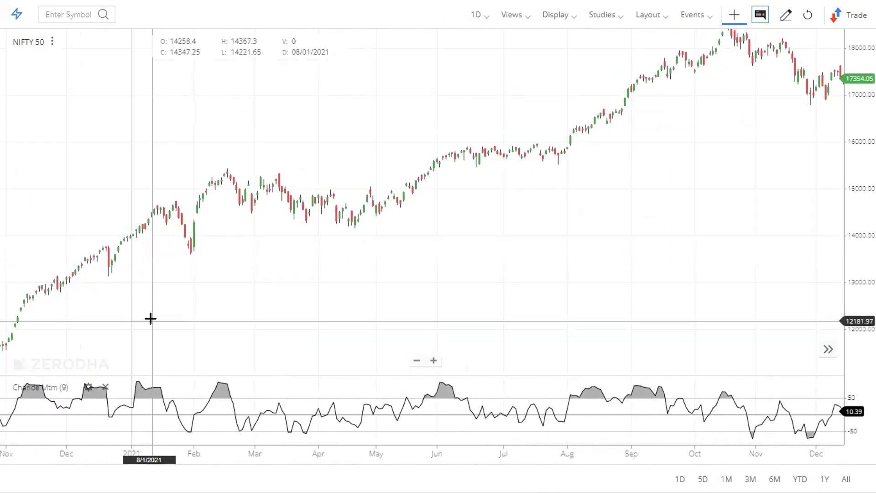
{"action": "left_click_drag", "start_coordinate": [131, 310], "coordinate": [242, 342]}
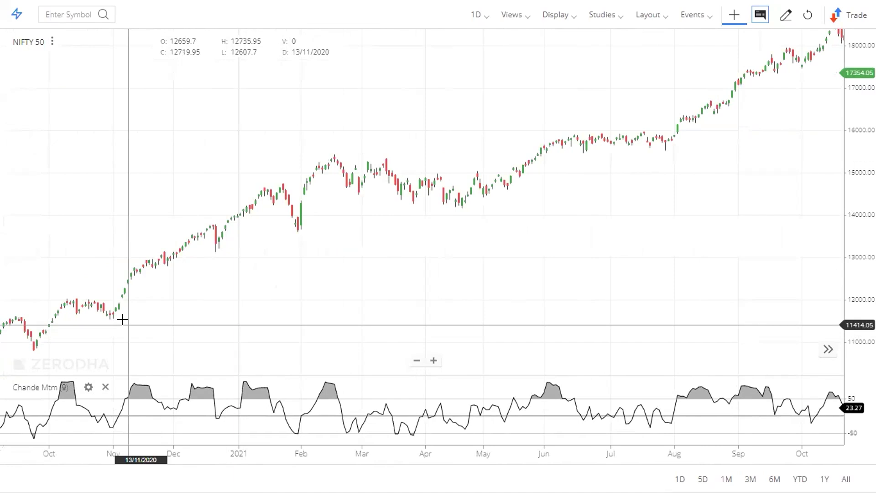
{"action": "left_click_drag", "start_coordinate": [121, 316], "coordinate": [234, 351]}
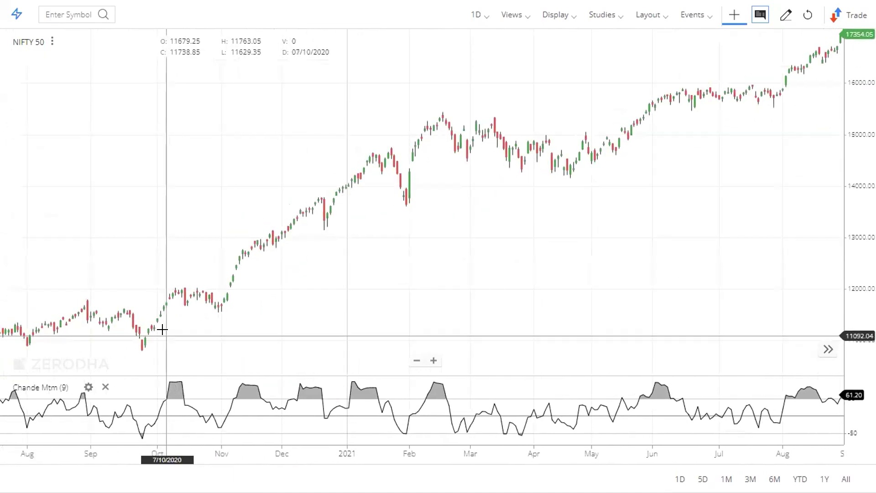
{"action": "left_click_drag", "start_coordinate": [160, 329], "coordinate": [296, 364]}
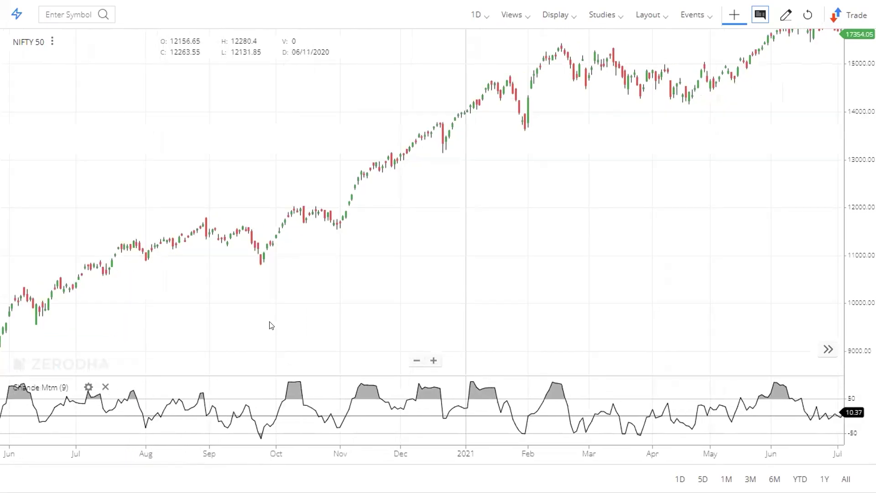
{"action": "scroll", "coordinate": [266, 320], "scroll_direction": "right", "scroll_amount": 5}
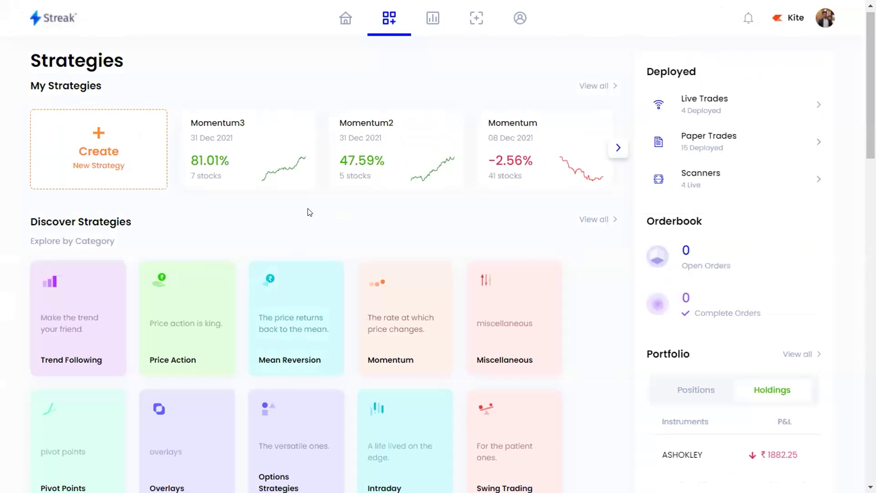
Create a new strategy named demo strategy 655677
{"action": "left_click", "coordinate": [111, 130]}
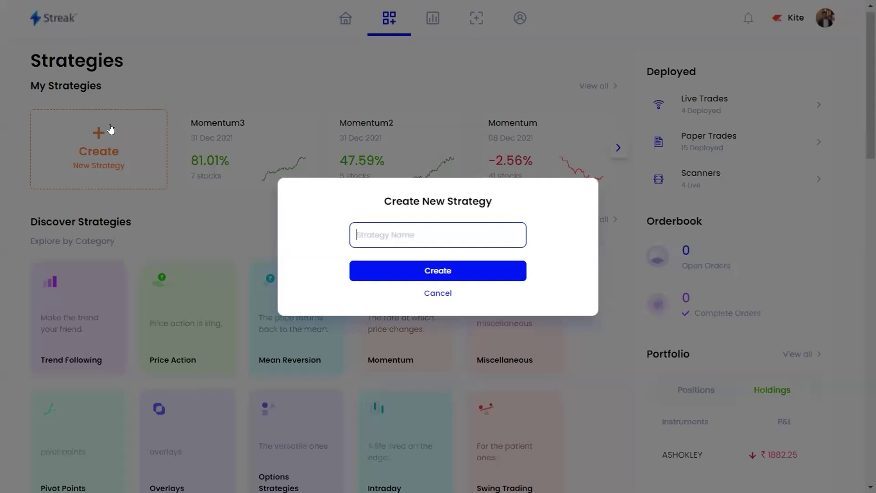
{"action": "type", "text": "demo strategy"}
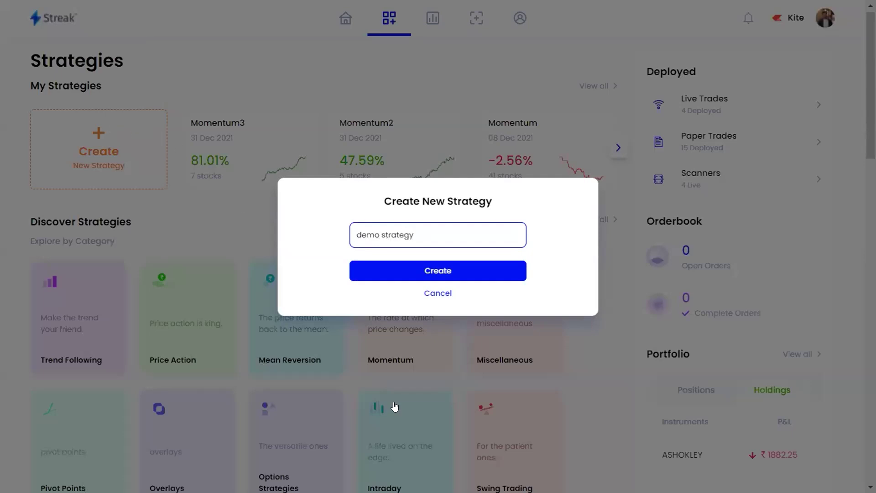
{"action": "left_click", "coordinate": [385, 270]}
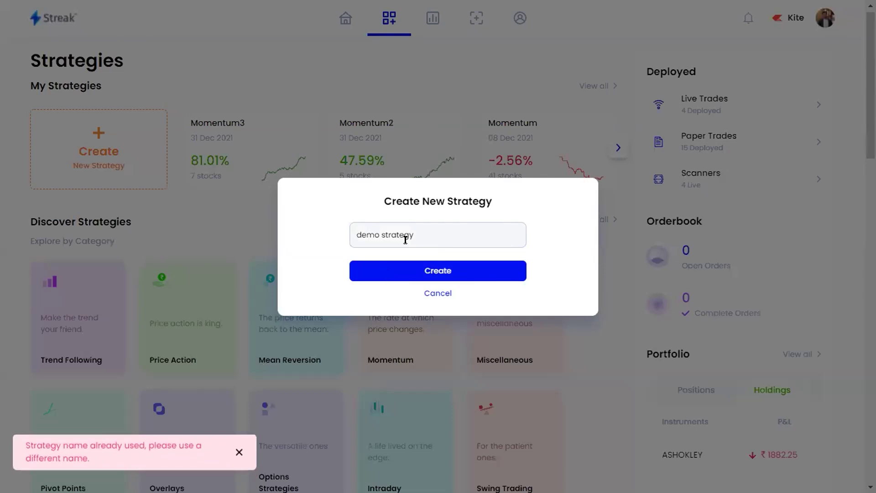
{"action": "left_click", "coordinate": [436, 235]}
{"action": "type", "text": "65"}
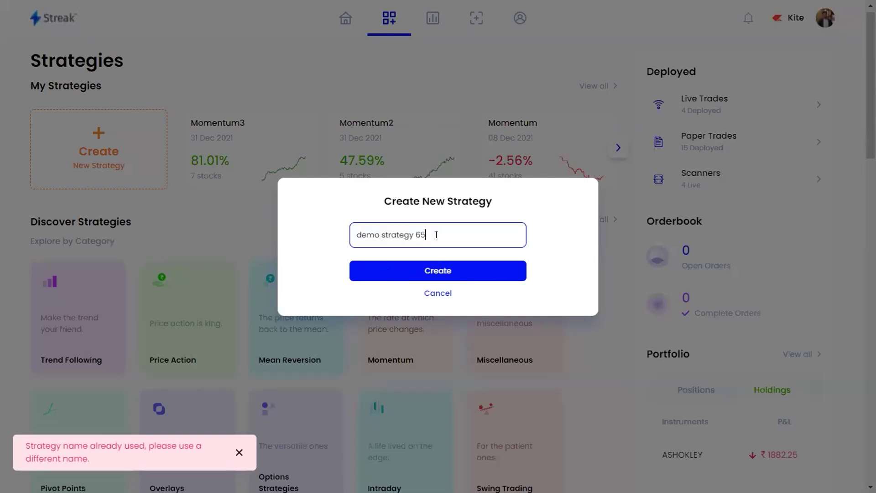
{"action": "type", "text": "5677"}
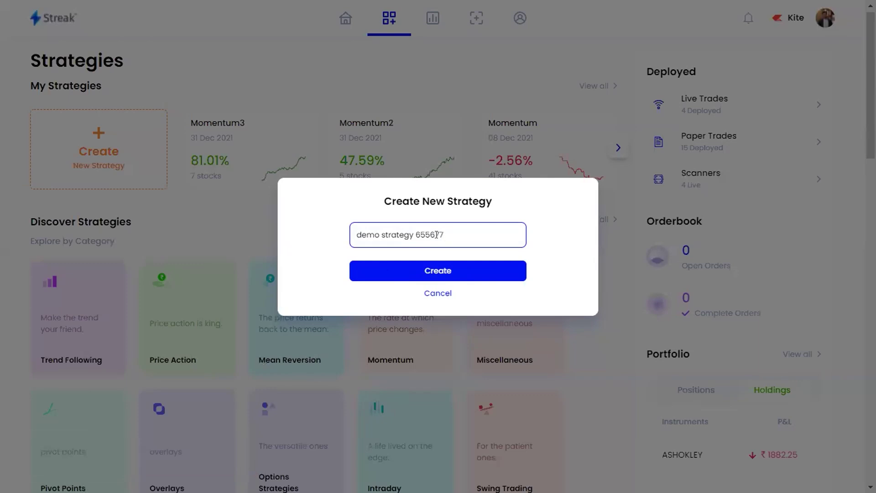
{"action": "left_click", "coordinate": [441, 274]}
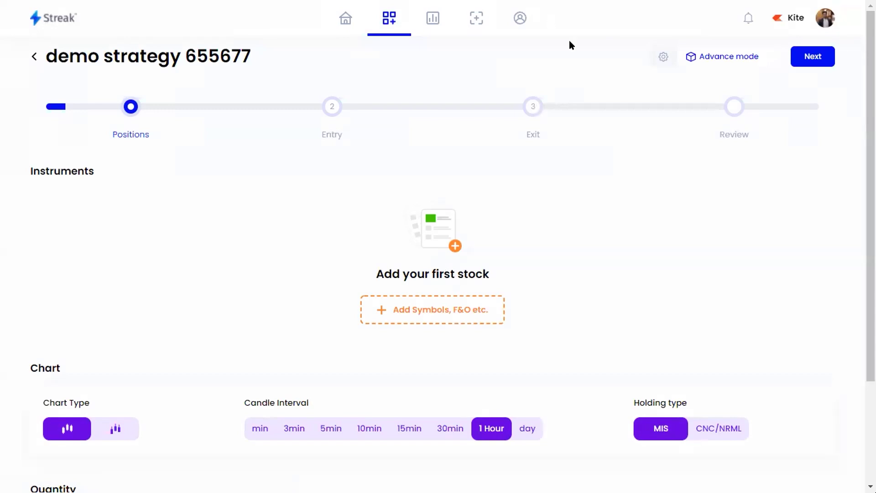
Add the NSE stocks BANKBARODA and MINDTREE to the strategy's instruments
{"action": "left_click", "coordinate": [435, 304]}
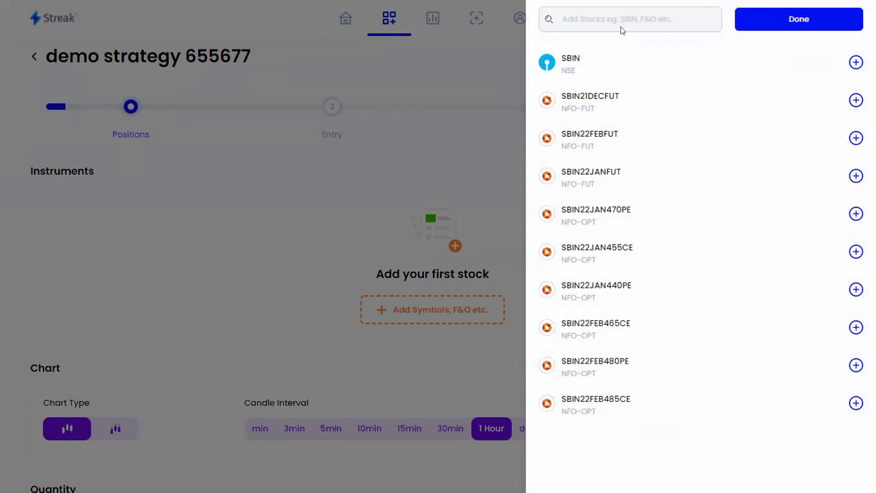
{"action": "type", "text": "bank"}
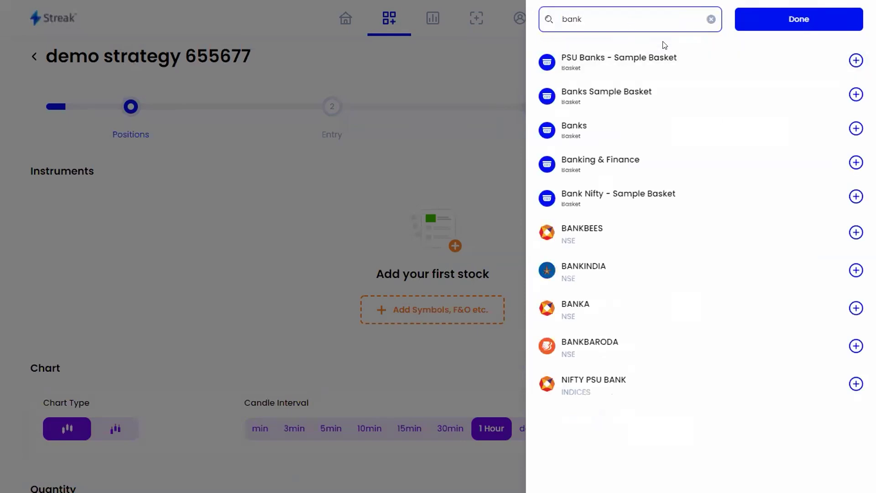
{"action": "type", "text": "b"}
{"action": "left_click", "coordinate": [856, 95]}
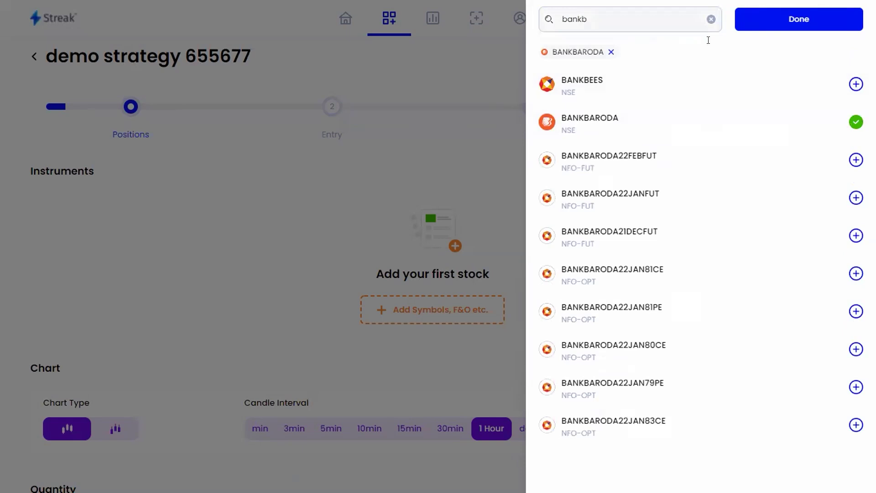
{"action": "left_click", "coordinate": [667, 25]}
{"action": "type", "text": "mind"}
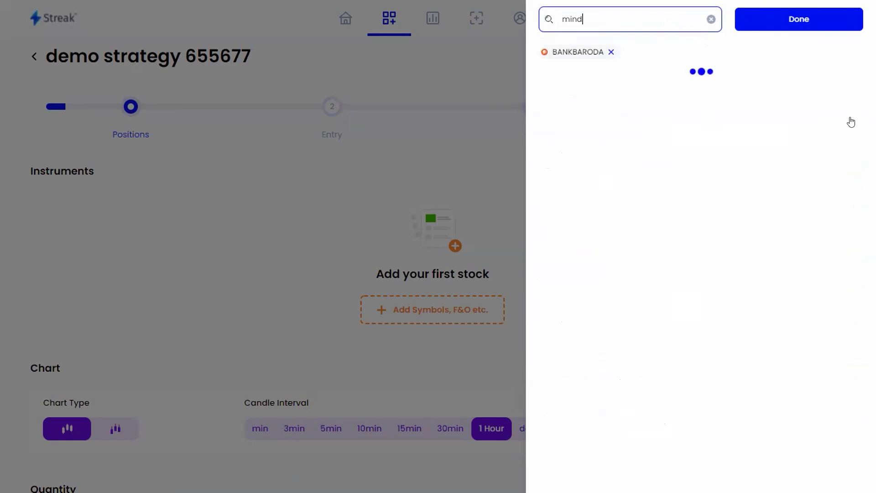
{"action": "left_click", "coordinate": [852, 122]}
Add the NSE stocks TATAELXSI and WIPRO as well and finish the instrument selection
{"action": "left_click", "coordinate": [645, 19]}
{"action": "type", "text": "ta"}
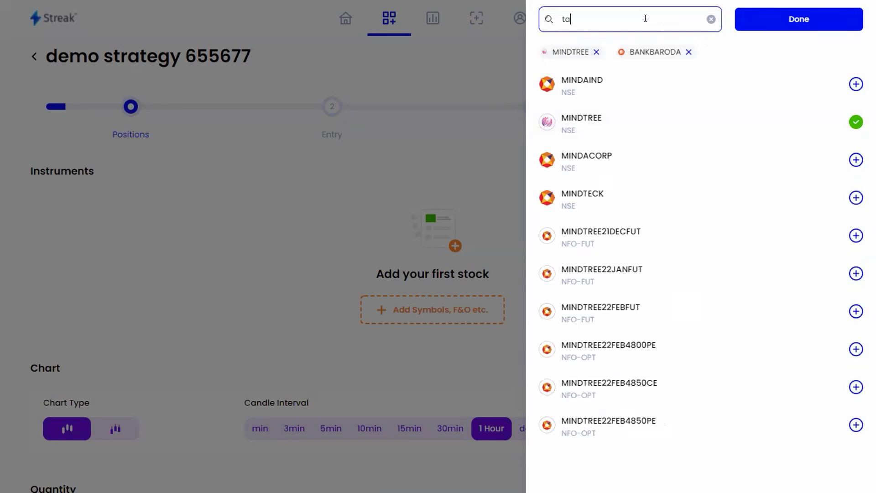
{"action": "type", "text": "tae"}
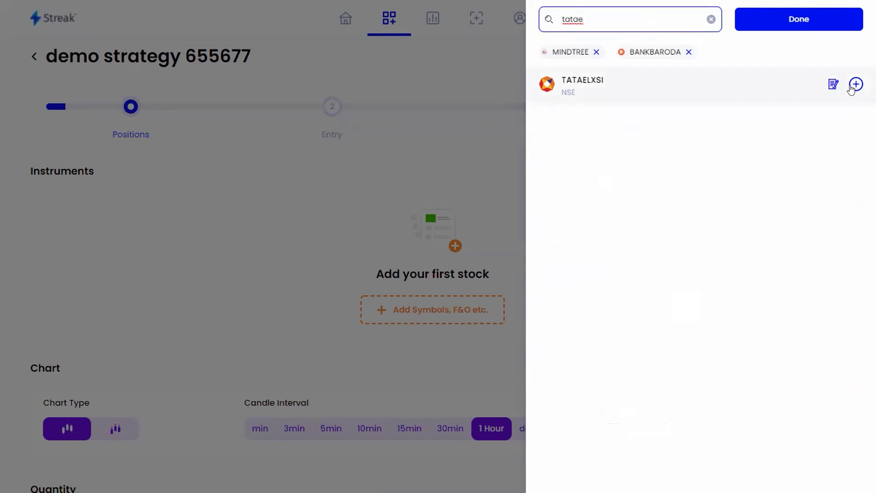
{"action": "left_click", "coordinate": [855, 85]}
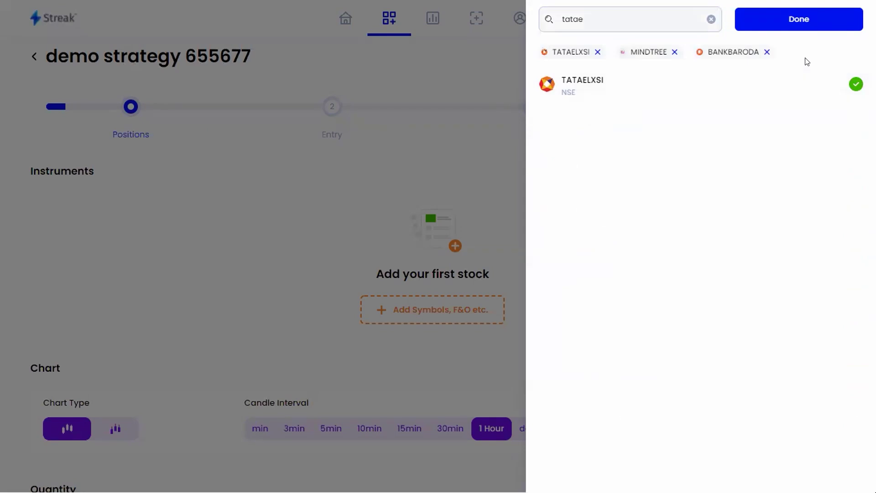
{"action": "left_click", "coordinate": [630, 20]}
{"action": "type", "text": "wipro"}
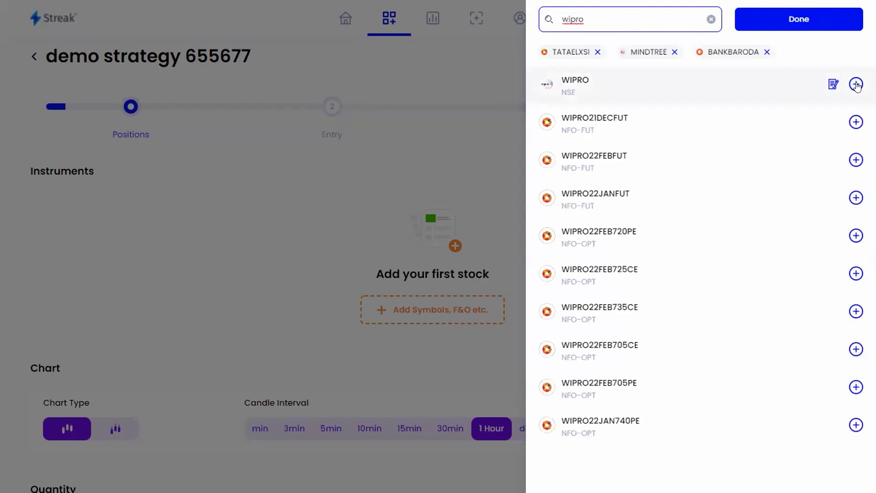
{"action": "left_click", "coordinate": [855, 85]}
{"action": "left_click", "coordinate": [816, 28]}
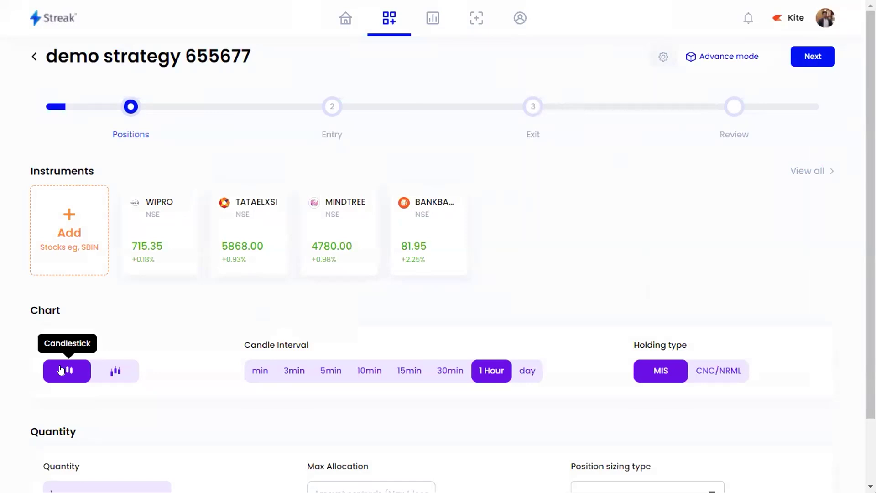
Set the quantity to 100 and the holding type to CNC/NRML, and proceed to the entry stage
{"action": "scroll", "coordinate": [272, 309], "scroll_direction": "down", "scroll_amount": 3}
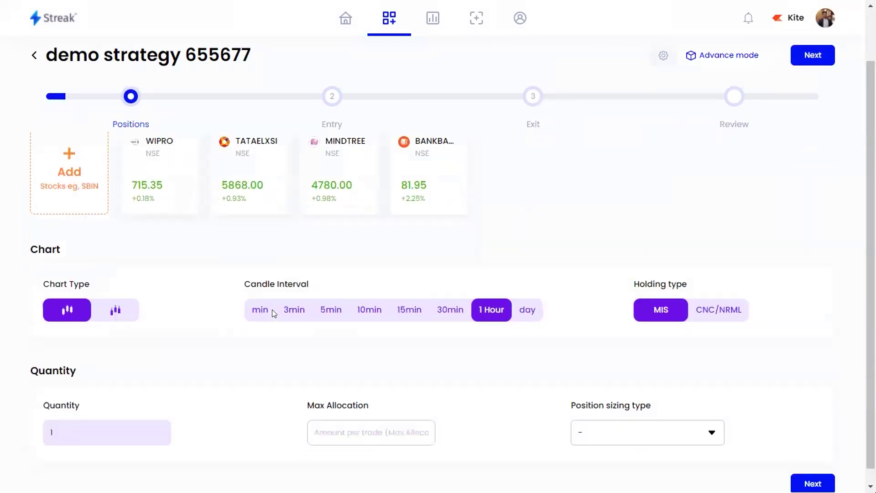
{"action": "left_click", "coordinate": [111, 407]}
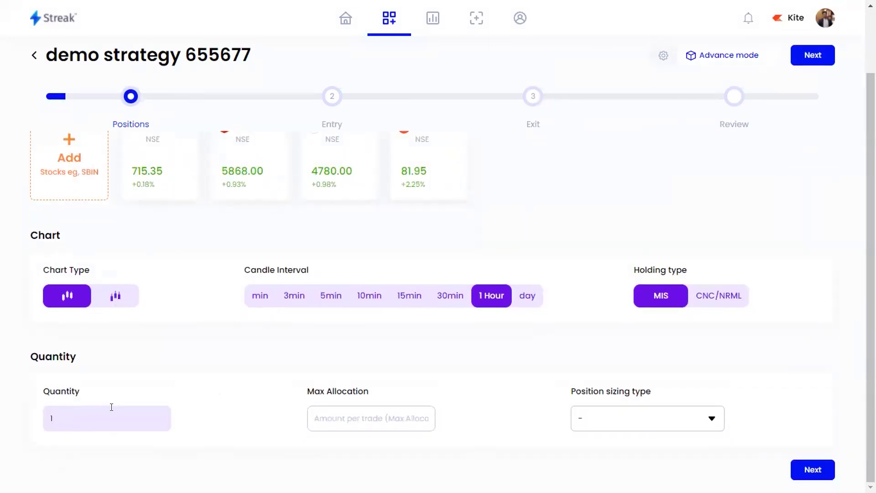
{"action": "type", "text": "00"}
{"action": "mouse_move", "coordinate": [756, 11]}
{"action": "left_click", "coordinate": [703, 295]}
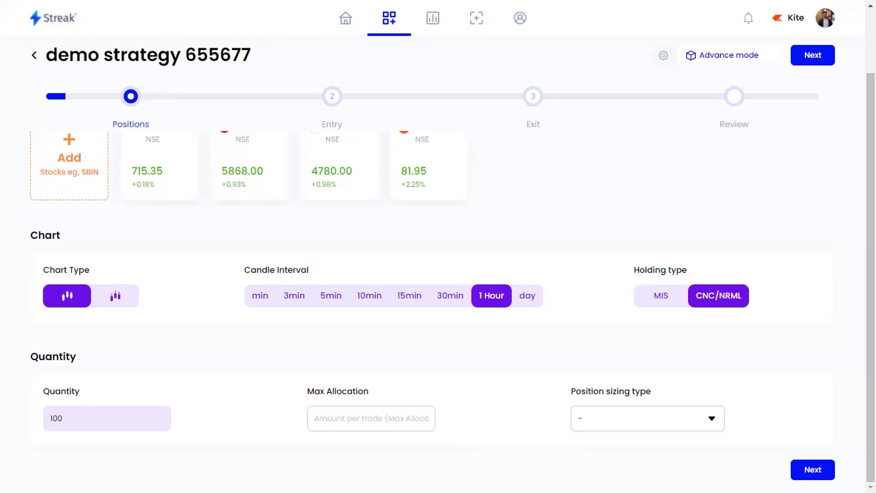
{"action": "left_click", "coordinate": [806, 467]}
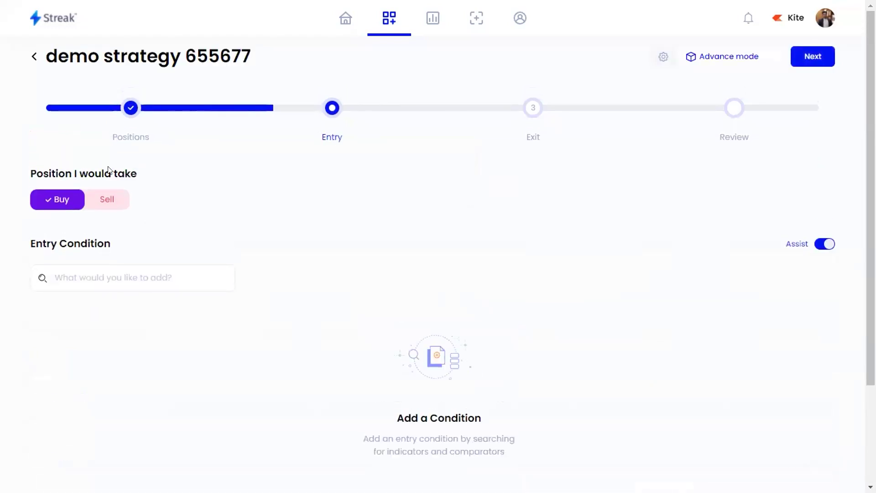
Switch the entry position to Sell and back to Buy
{"action": "left_click", "coordinate": [84, 200]}
{"action": "left_click", "coordinate": [82, 197]}
{"action": "left_click", "coordinate": [85, 198]}
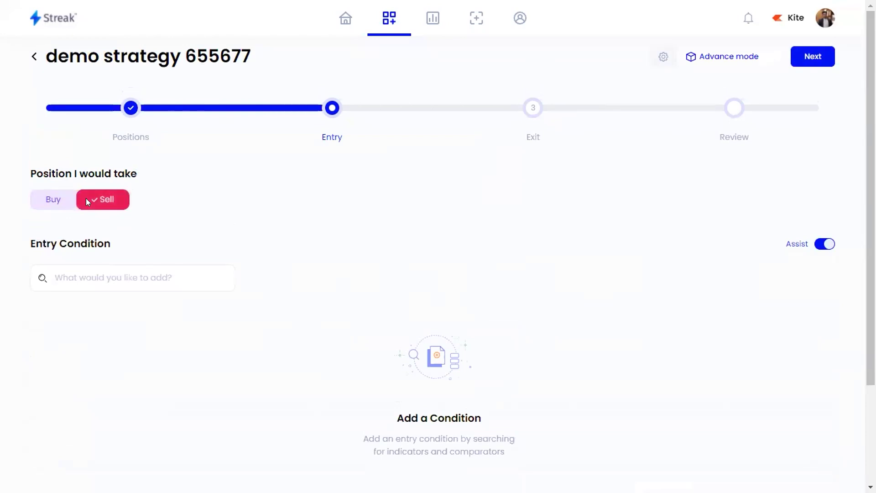
{"action": "left_click", "coordinate": [40, 195]}
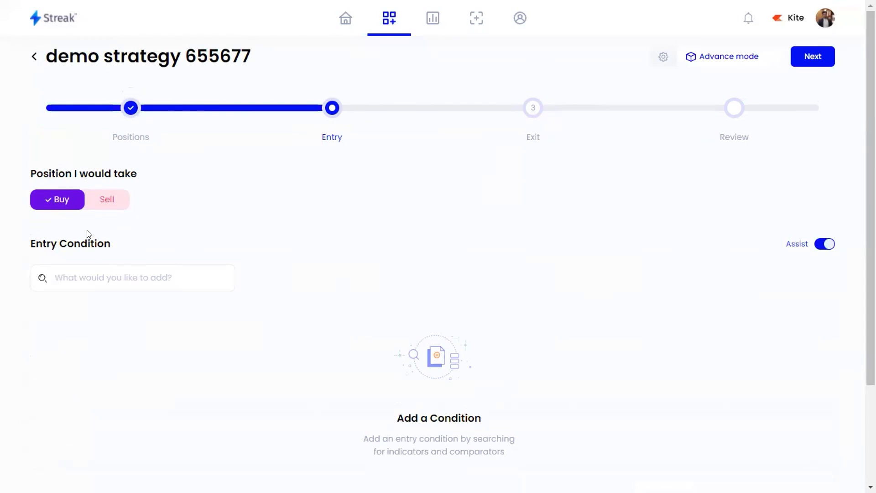
Begin the entry condition with Chande Momentum Oscillator, period 9 and offset 0, followed by the crosses above comparator
{"action": "left_click", "coordinate": [119, 276]}
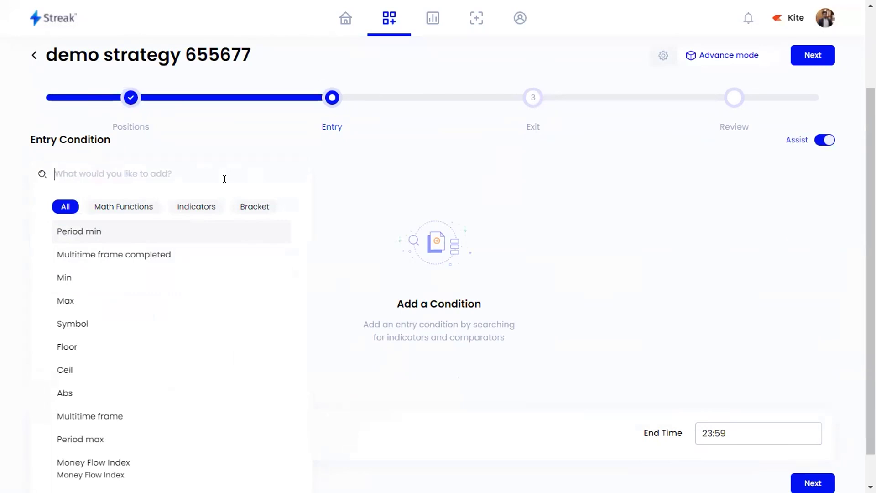
{"action": "type", "text": "chan"}
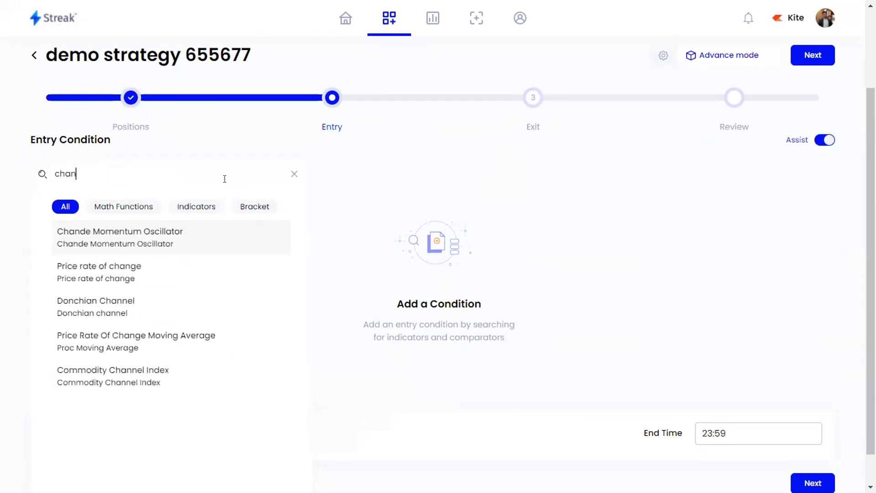
{"action": "left_click", "coordinate": [156, 246]}
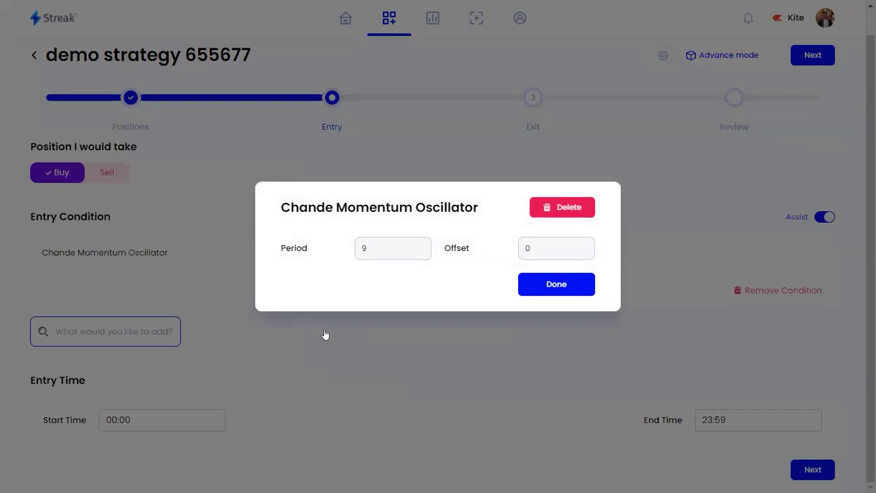
{"action": "left_click", "coordinate": [525, 284]}
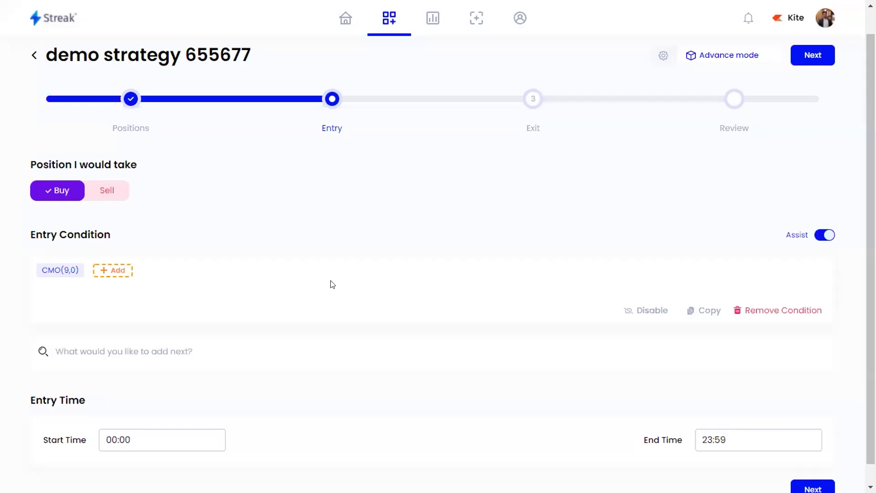
{"action": "left_click", "coordinate": [120, 271]}
{"action": "scroll", "coordinate": [122, 272], "scroll_direction": "down", "scroll_amount": 2}
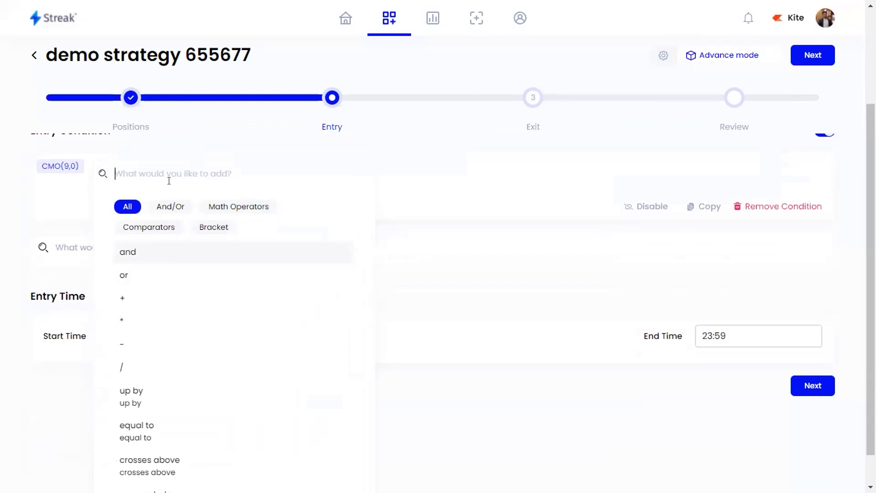
{"action": "type", "text": "cr"}
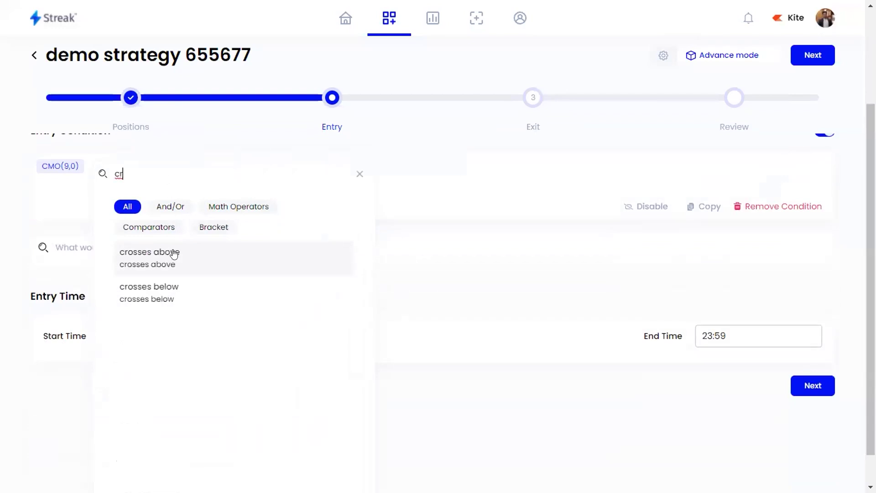
{"action": "left_click", "coordinate": [188, 255]}
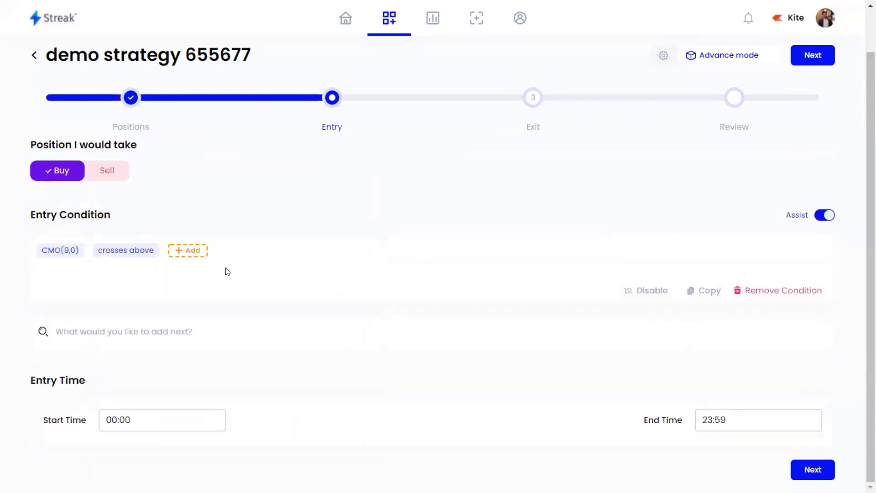
Complete the Chande Momentum Oscillator comparison with the number 50.0
{"action": "left_click", "coordinate": [187, 250]}
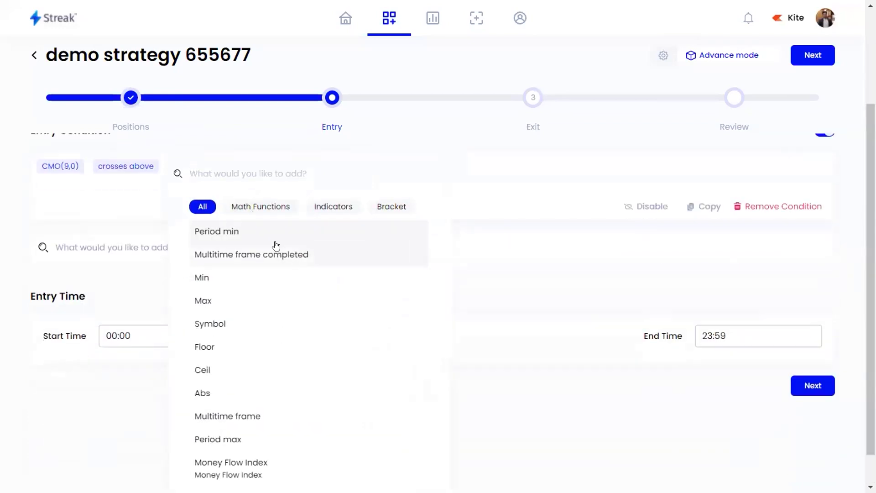
{"action": "type", "text": "num"}
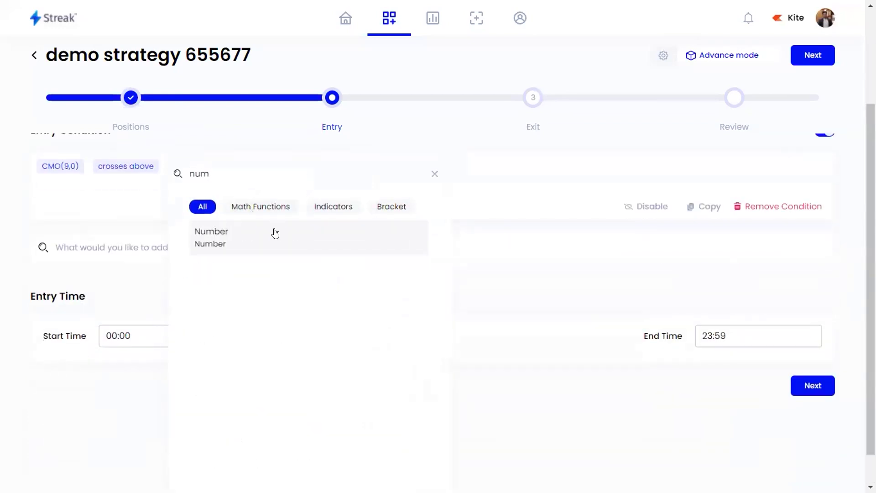
{"action": "left_click", "coordinate": [275, 235]}
{"action": "left_click", "coordinate": [387, 241]}
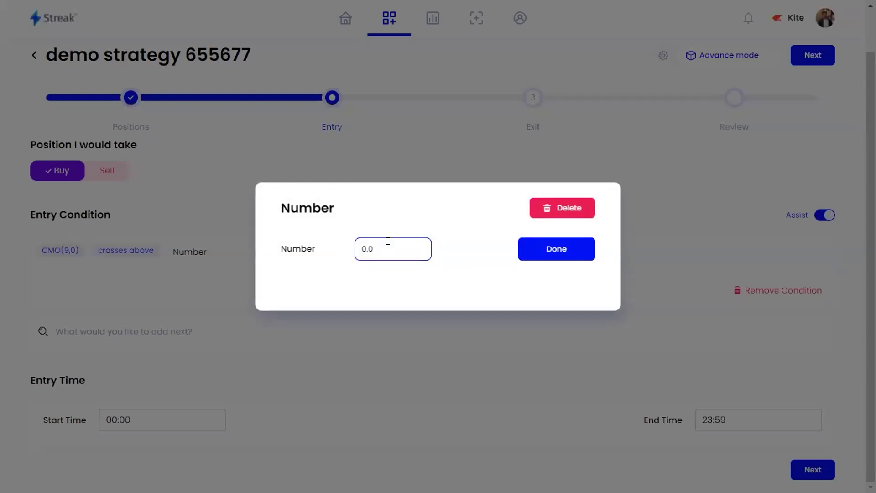
{"action": "type", "text": "5"}
{"action": "key", "text": "BackSpace"}
{"action": "key", "text": "Home"}
{"action": "type", "text": "5"}
{"action": "left_click", "coordinate": [527, 246]}
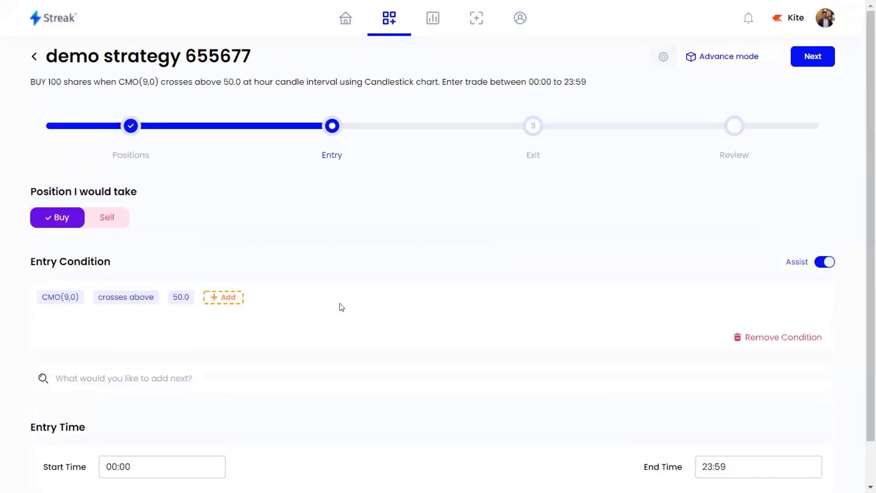
Add a second entry condition joined with And: Supertrend(7,3,0) lower than Close(0)
{"action": "scroll", "coordinate": [620, 437], "scroll_direction": "down", "scroll_amount": 1}
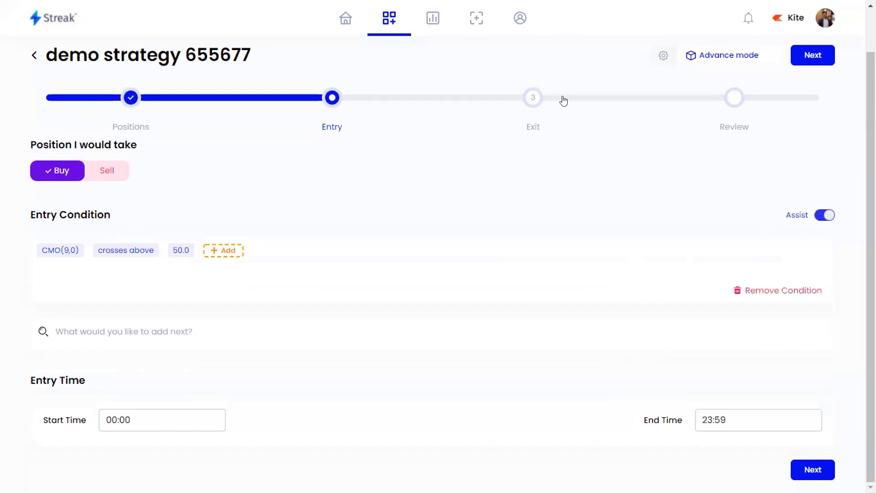
{"action": "left_click", "coordinate": [130, 340]}
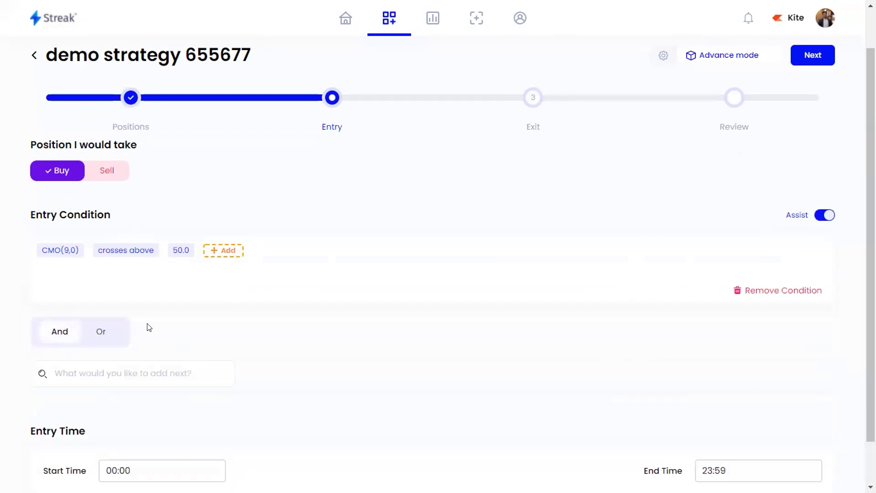
{"action": "left_click", "coordinate": [80, 376]}
{"action": "type", "text": "sup"}
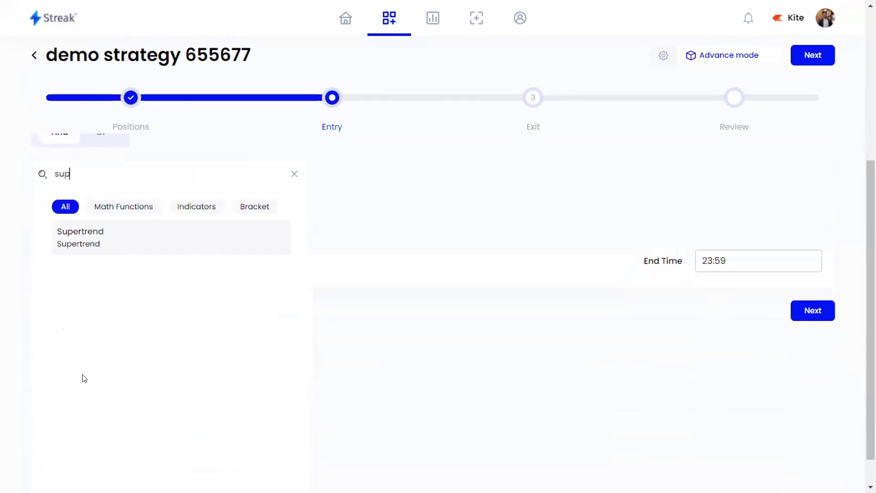
{"action": "left_click", "coordinate": [137, 240]}
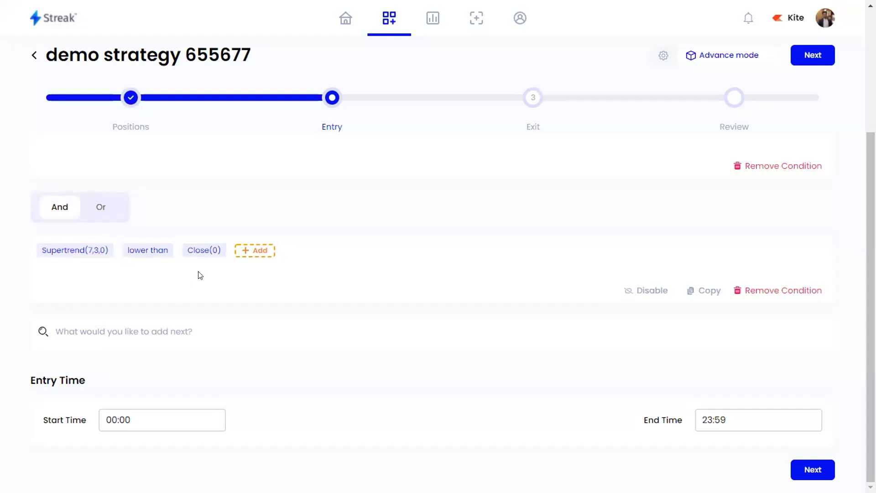
{"action": "scroll", "coordinate": [798, 256], "scroll_direction": "up", "scroll_amount": 3}
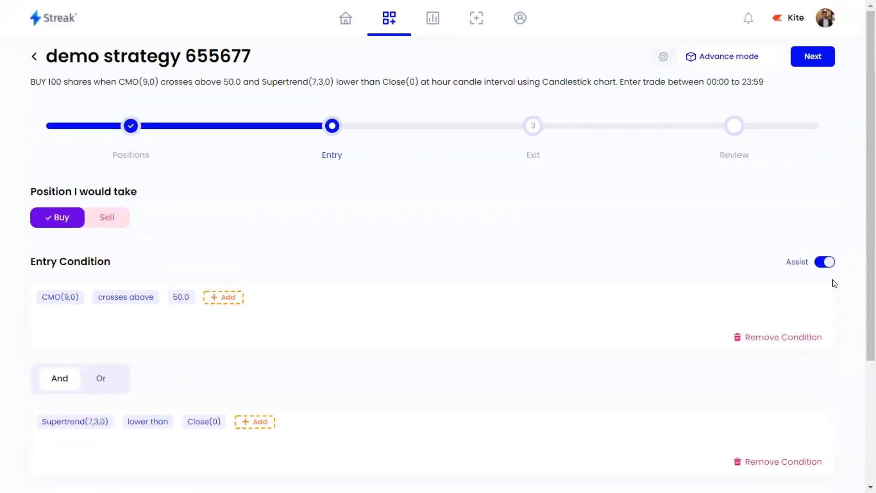
{"action": "scroll", "coordinate": [742, 340], "scroll_direction": "down", "scroll_amount": 3}
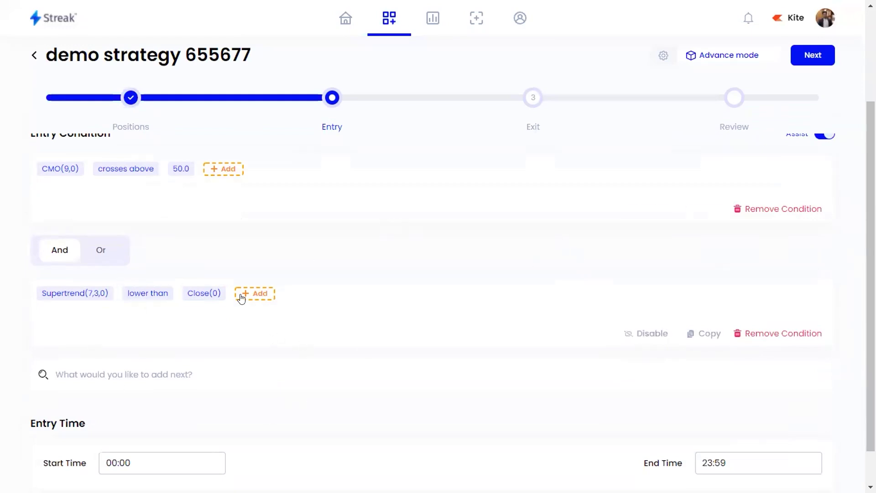
Toggle the Supertrend entry condition off, on and off again, and remove it
{"action": "left_click", "coordinate": [652, 333]}
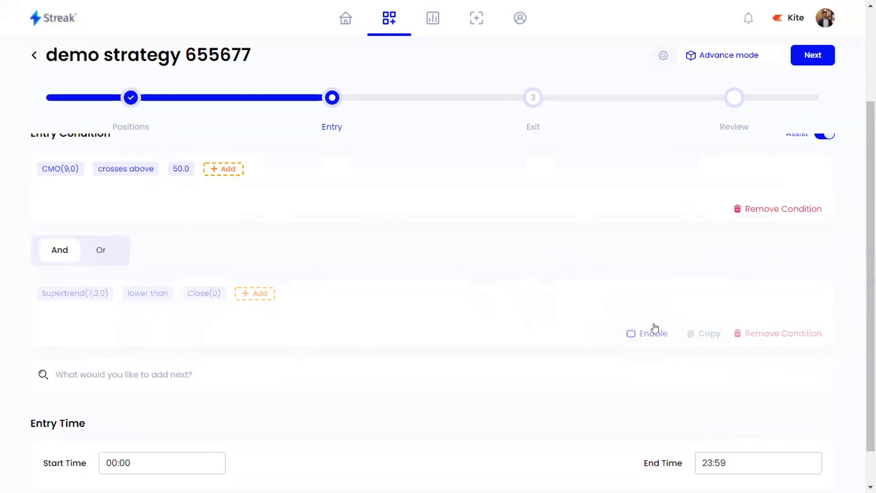
{"action": "left_click", "coordinate": [654, 330]}
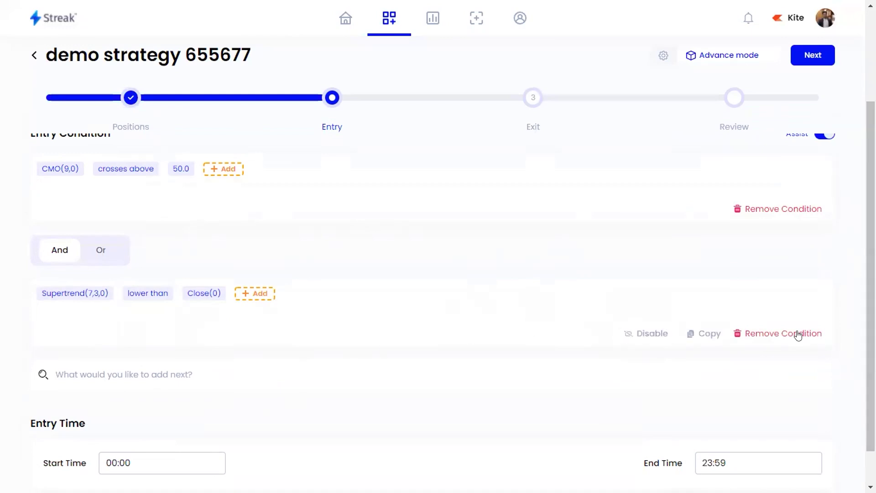
{"action": "left_click", "coordinate": [661, 337]}
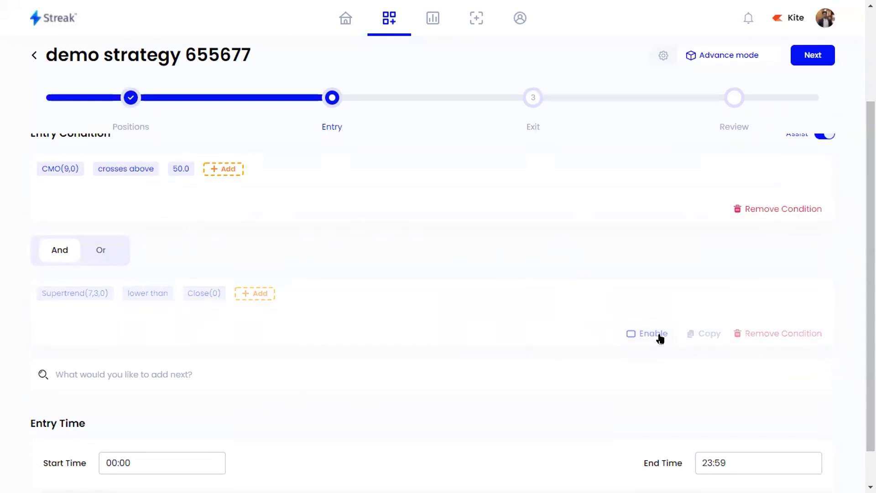
{"action": "left_click", "coordinate": [757, 332]}
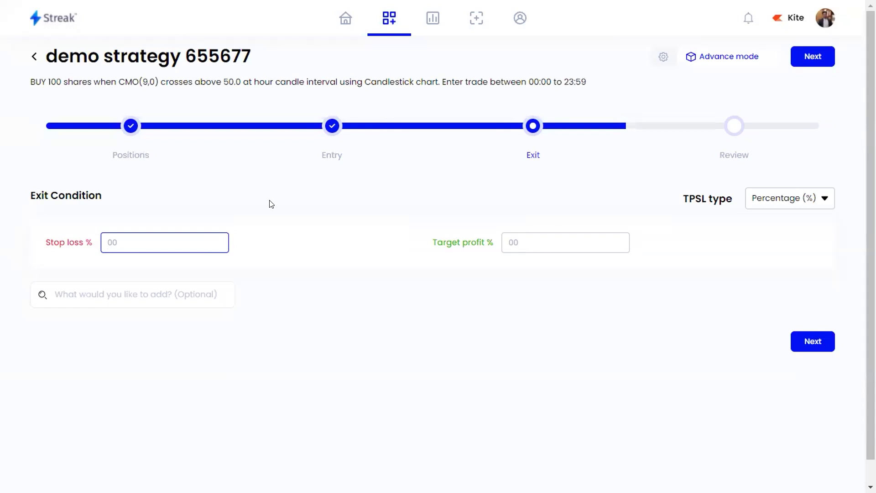
Set the exit stop loss to 3% and the target profit to 6%, and view the available TPSL types
{"action": "type", "text": "3"}
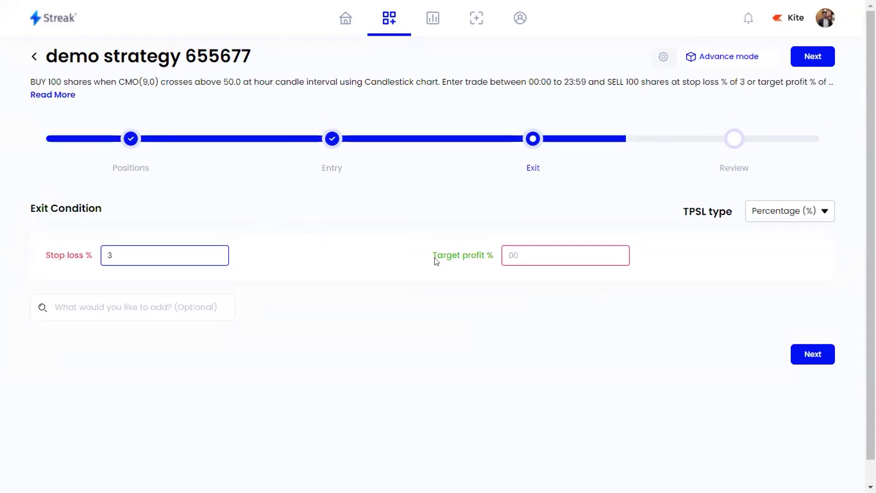
{"action": "left_click", "coordinate": [506, 254]}
{"action": "type", "text": "6"}
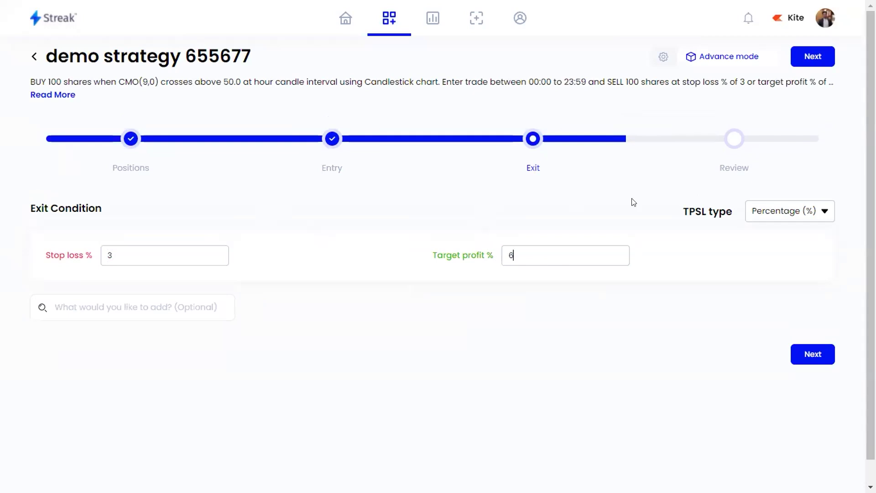
{"action": "left_click", "coordinate": [816, 213]}
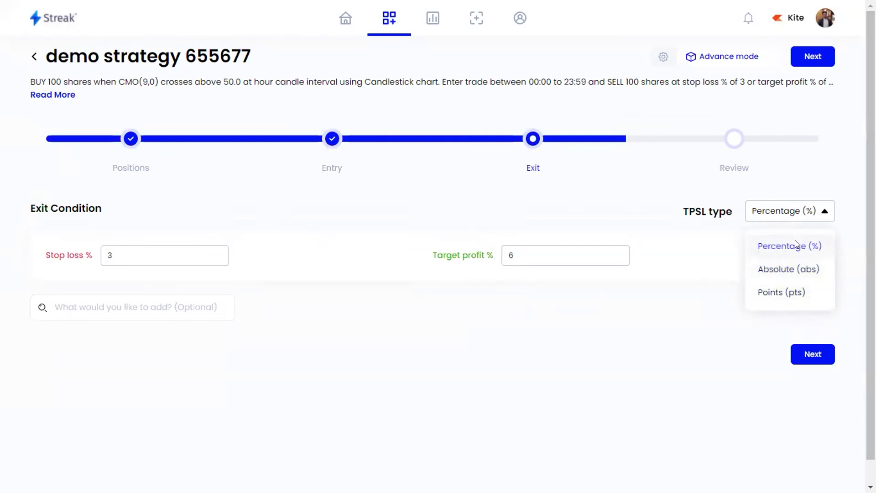
{"action": "left_click", "coordinate": [722, 272]}
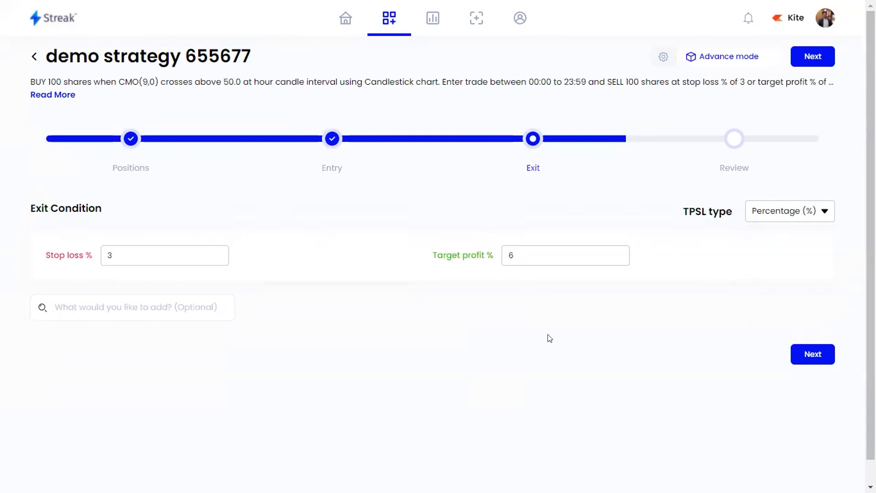
Search the optional exit condition indicators for "clo", "su" and "atr", and clear the search without adding any
{"action": "left_click", "coordinate": [162, 305]}
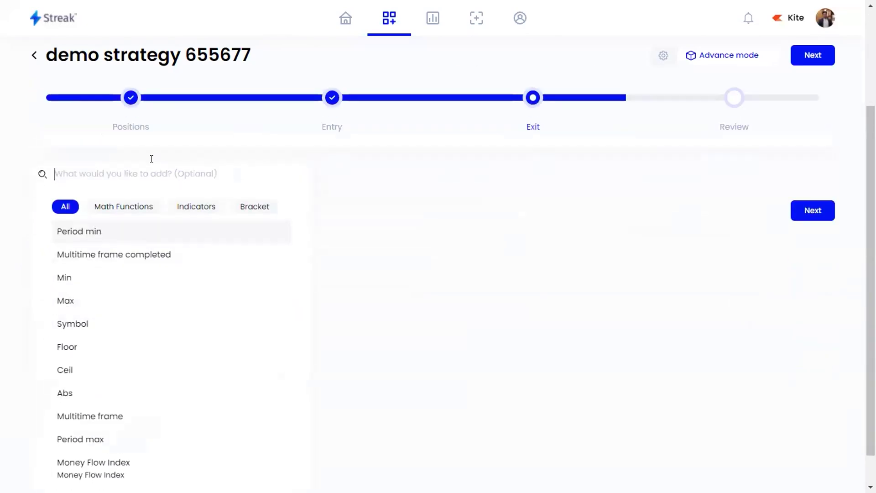
{"action": "type", "text": "clo"}
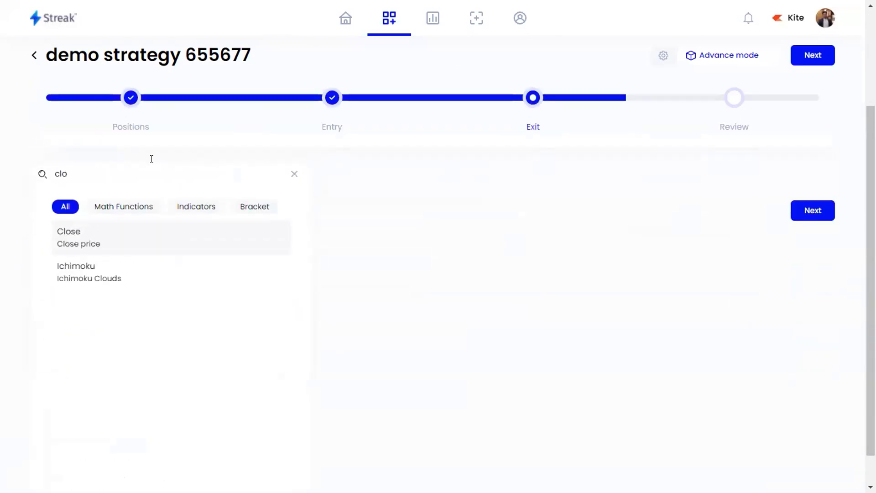
{"action": "key", "text": "BackSpace"}
{"action": "key", "text": "BackSpace"}
{"action": "key", "text": "BackSpace"}
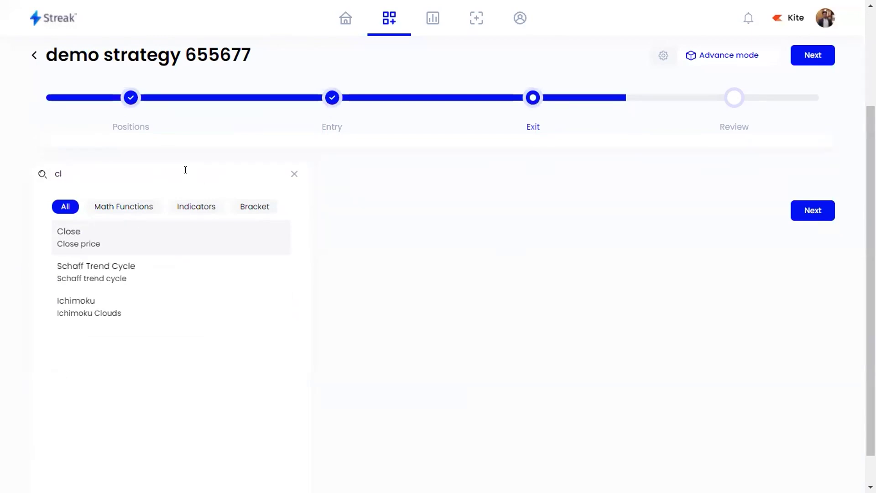
{"action": "type", "text": "su"}
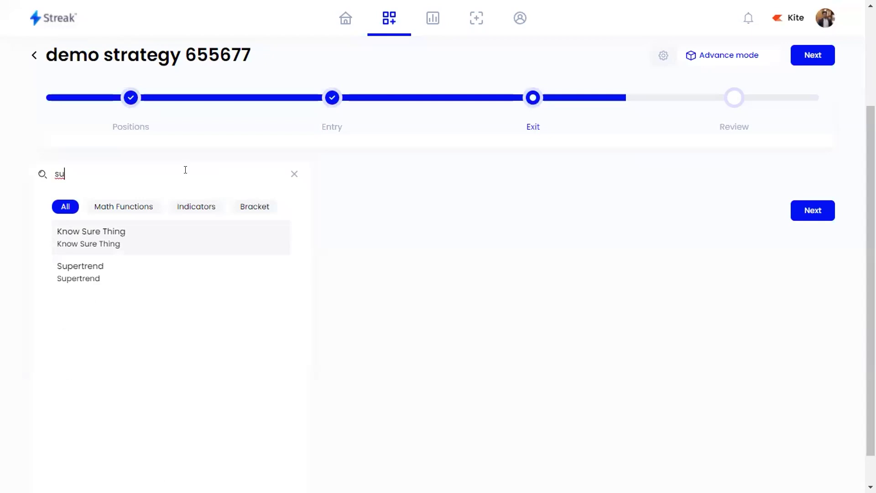
{"action": "key", "text": "BackSpace"}
{"action": "key", "text": "BackSpace"}
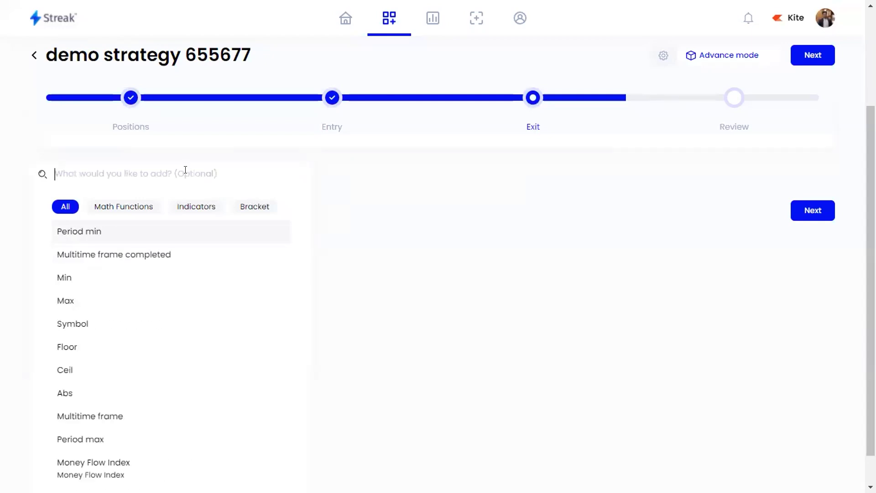
{"action": "type", "text": "clo"}
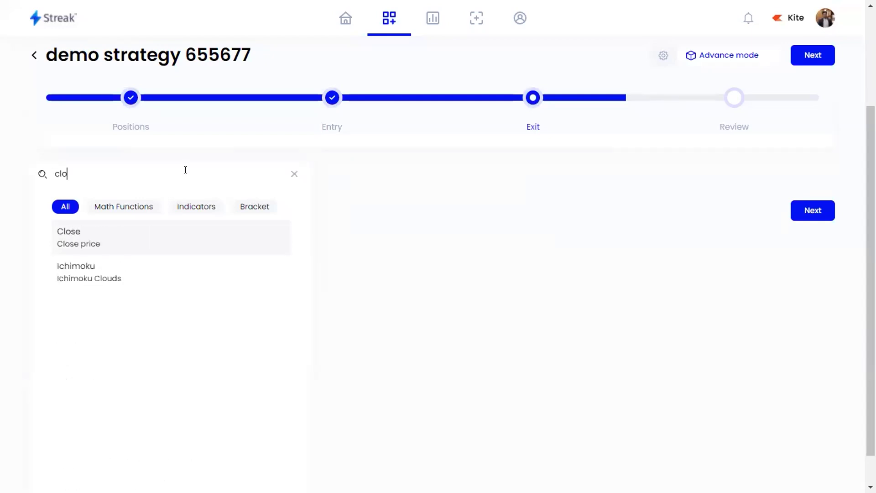
{"action": "key", "text": "BackSpace"}
{"action": "key", "text": "BackSpace"}
{"action": "key", "text": "BackSpace"}
{"action": "type", "text": "atr"}
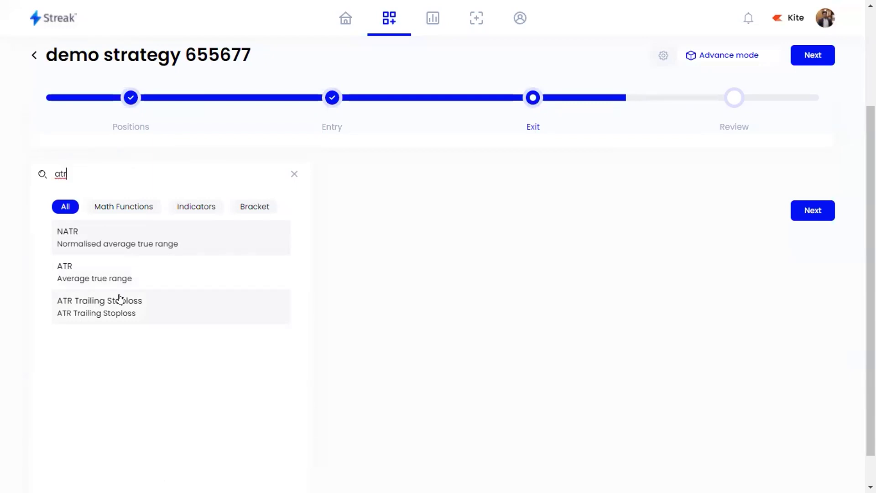
{"action": "left_click", "coordinate": [381, 242]}
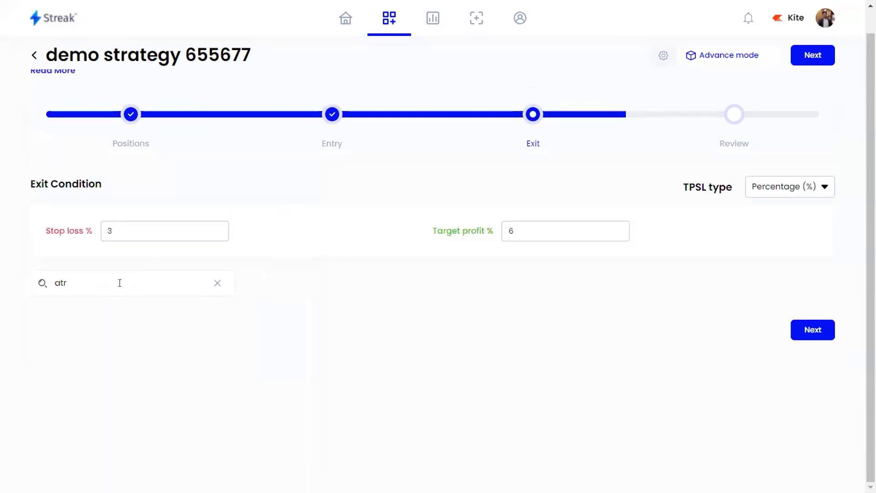
{"action": "left_click", "coordinate": [217, 283]}
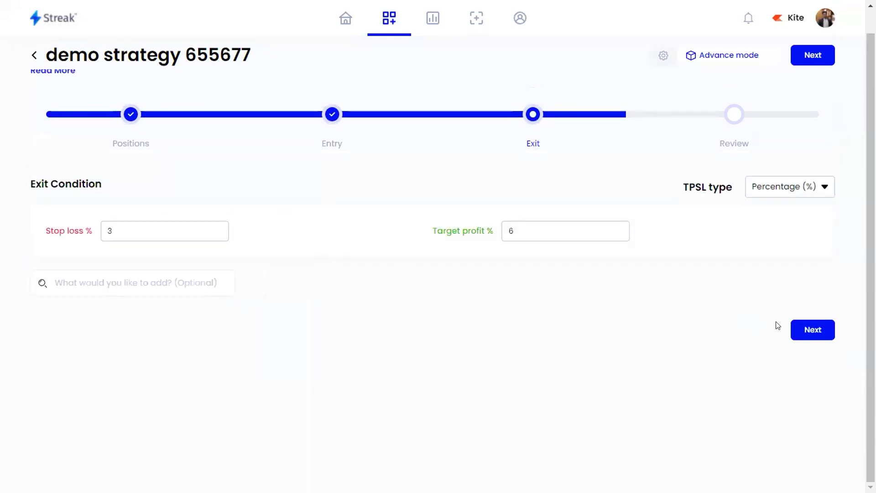
Proceed to the review stage and check the strategy's stocks, chart, quantity and exit settings, expanding the full entry description
{"action": "left_click", "coordinate": [811, 331]}
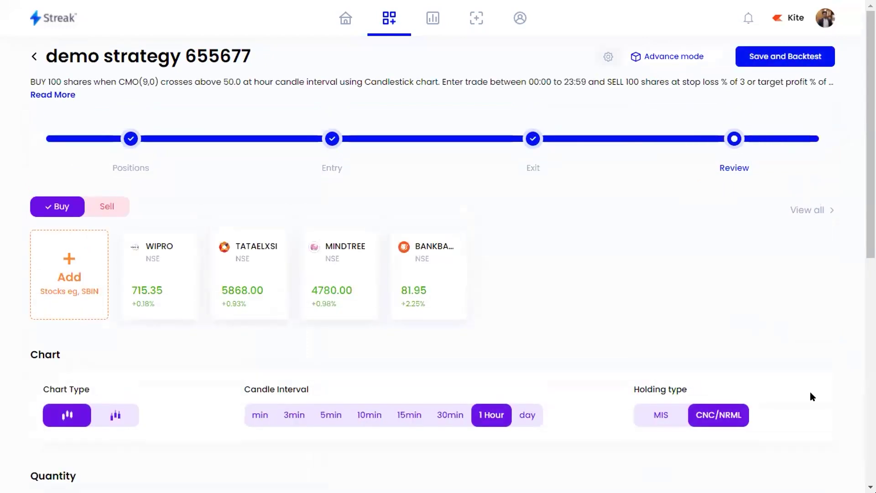
{"action": "scroll", "coordinate": [391, 285], "scroll_direction": "down", "scroll_amount": 1}
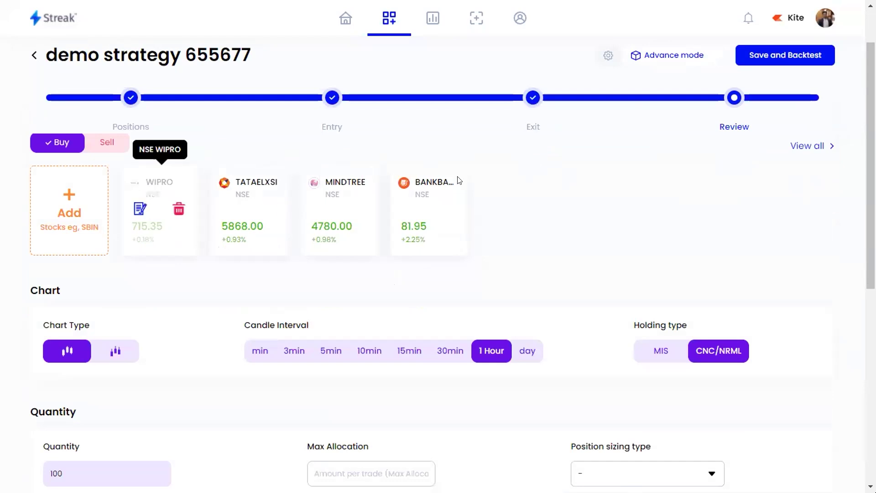
{"action": "scroll", "coordinate": [156, 172], "scroll_direction": "up", "scroll_amount": 1}
{"action": "scroll", "coordinate": [224, 224], "scroll_direction": "down", "scroll_amount": 2}
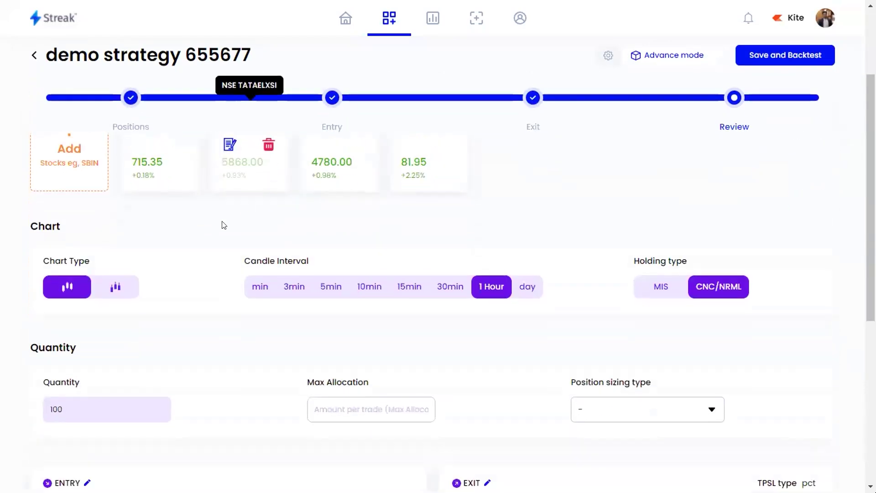
{"action": "scroll", "coordinate": [224, 224], "scroll_direction": "down", "scroll_amount": 2}
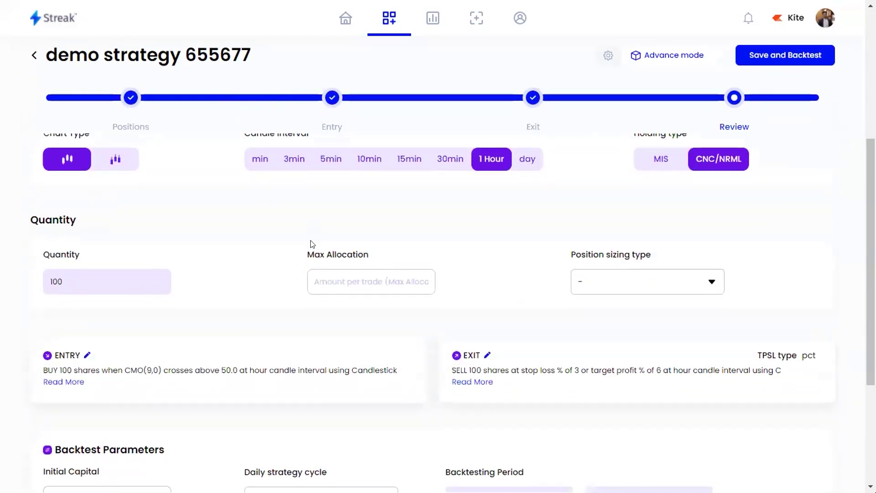
{"action": "scroll", "coordinate": [312, 243], "scroll_direction": "up", "scroll_amount": 1}
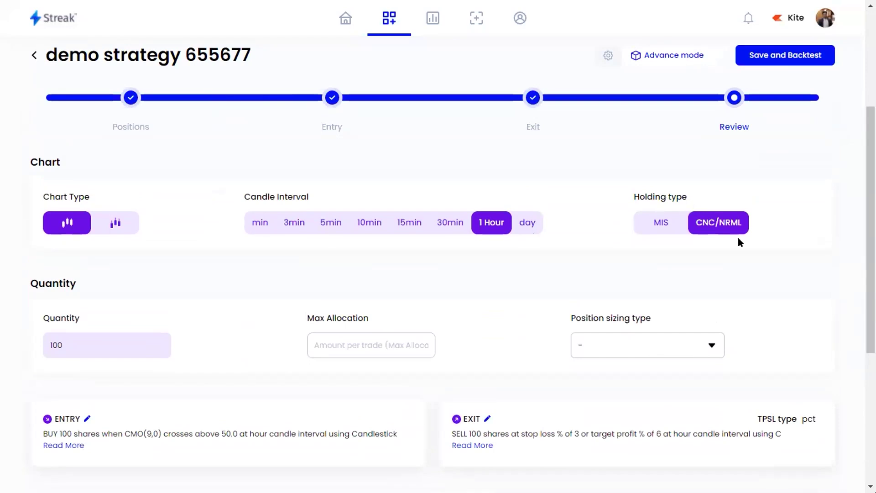
{"action": "scroll", "coordinate": [547, 294], "scroll_direction": "down", "scroll_amount": 1}
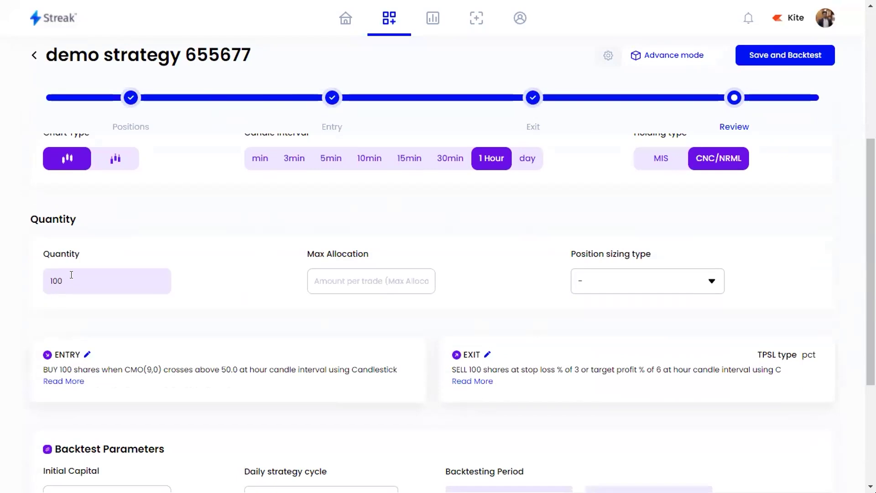
{"action": "left_click", "coordinate": [77, 380]}
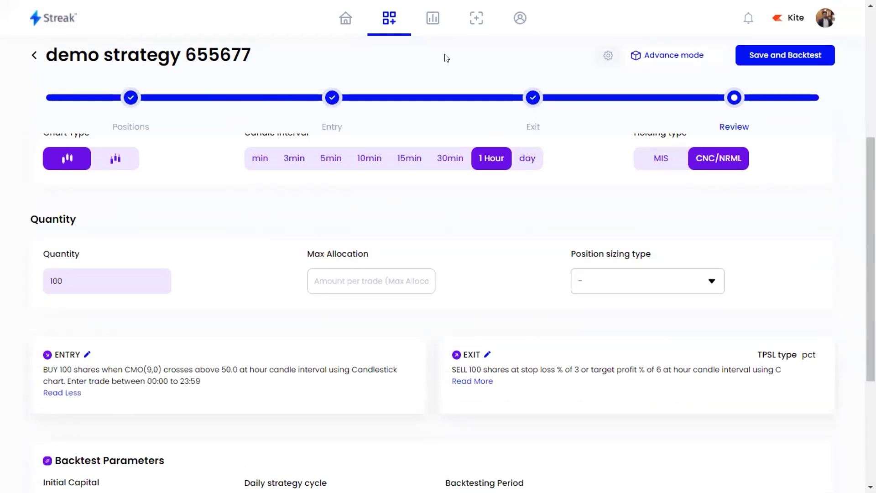
{"action": "scroll", "coordinate": [521, 344], "scroll_direction": "down", "scroll_amount": 3}
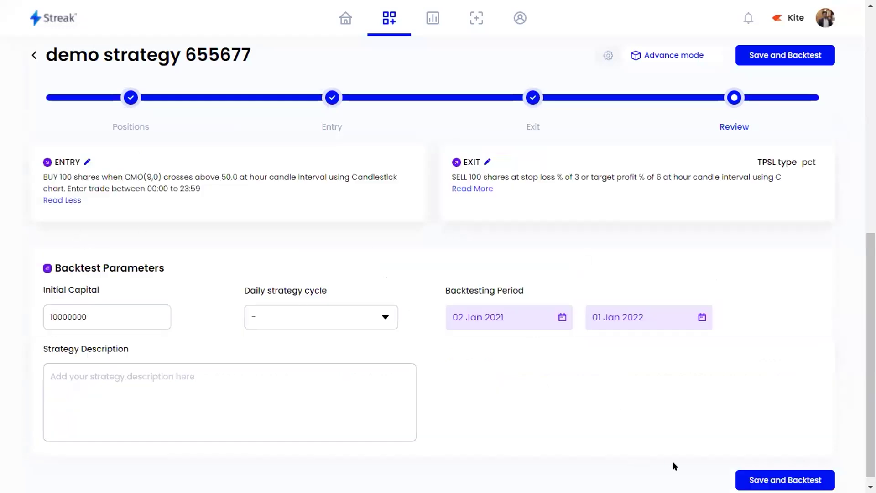
View the daily strategy cycle options without choosing one, and save and backtest the strategy
{"action": "left_click", "coordinate": [323, 323]}
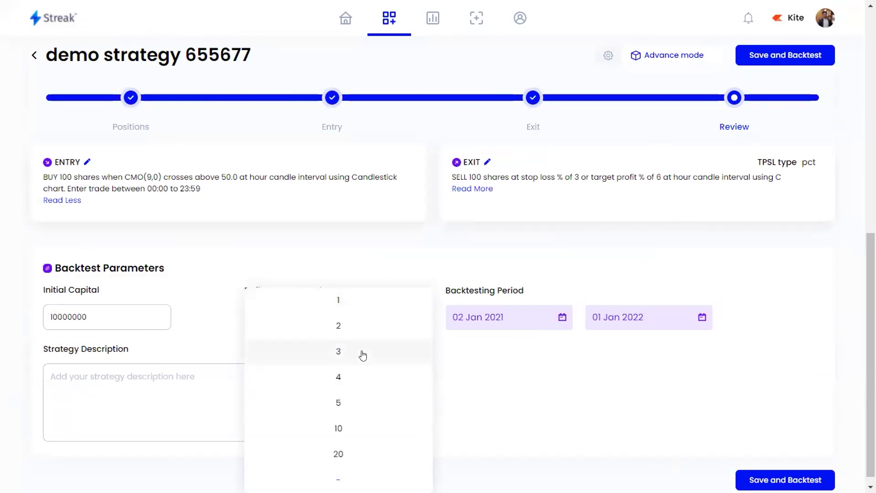
{"action": "left_click", "coordinate": [387, 280]}
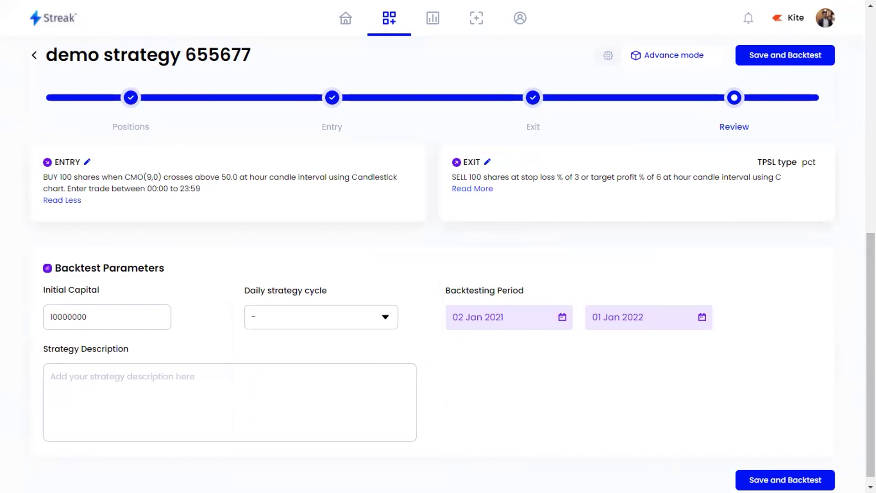
{"action": "left_click", "coordinate": [784, 480]}
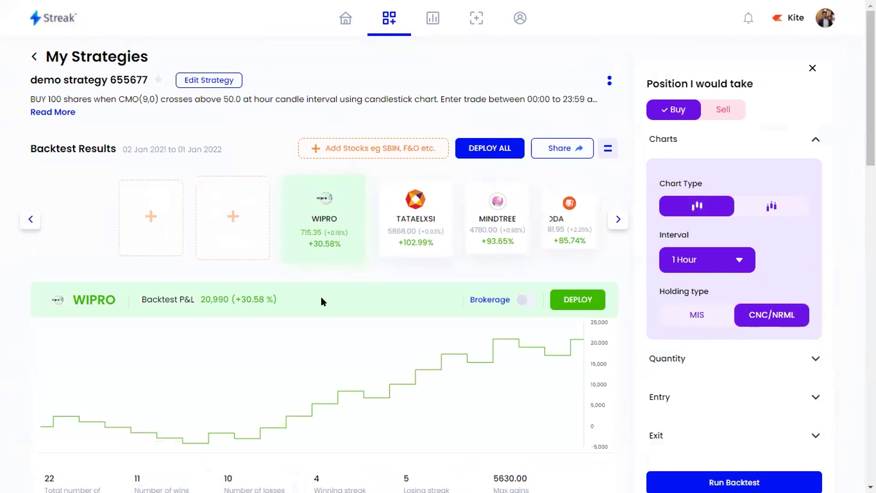
{"action": "scroll", "coordinate": [321, 301], "scroll_direction": "down", "scroll_amount": 2}
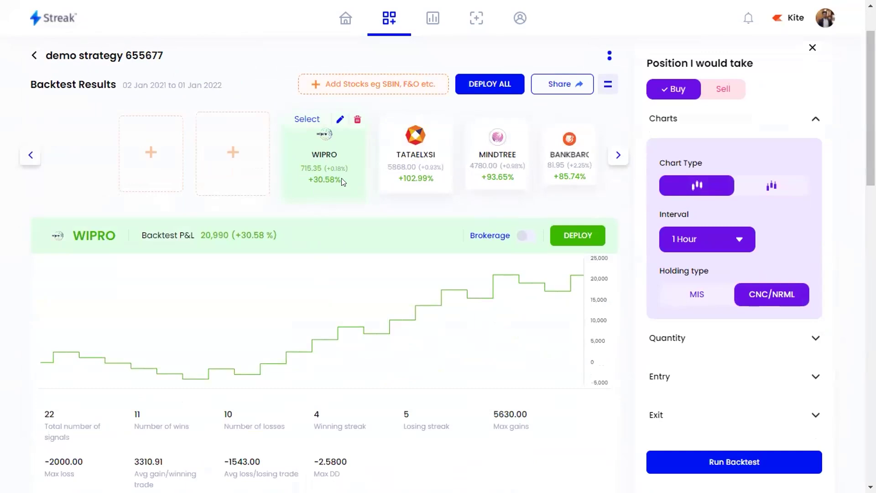
View the backtest results for TATAELXSI, MINDTREE and BANKBARODA one after another, ending on BANKBARODA
{"action": "left_click", "coordinate": [407, 187]}
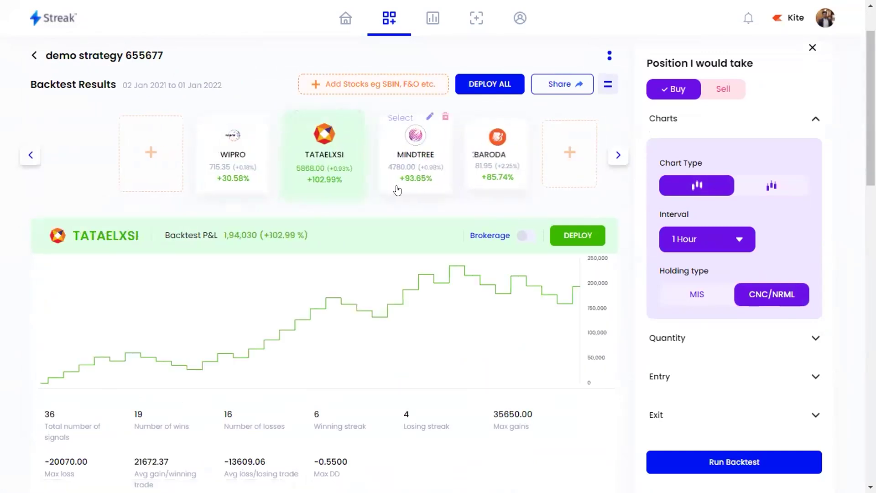
{"action": "left_click", "coordinate": [398, 189]}
{"action": "left_click", "coordinate": [404, 190]}
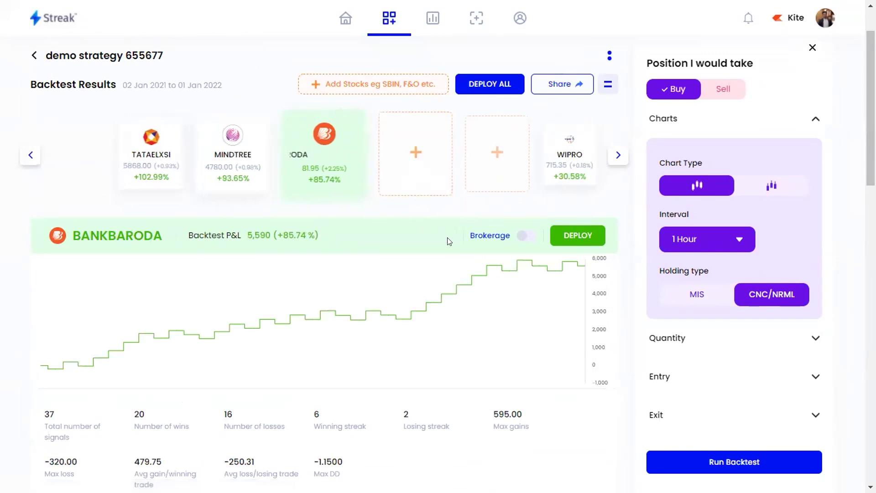
Switch the brokerage adjustment of the BANKBARODA backtest on and back off twice
{"action": "scroll", "coordinate": [381, 210], "scroll_direction": "down", "scroll_amount": 2}
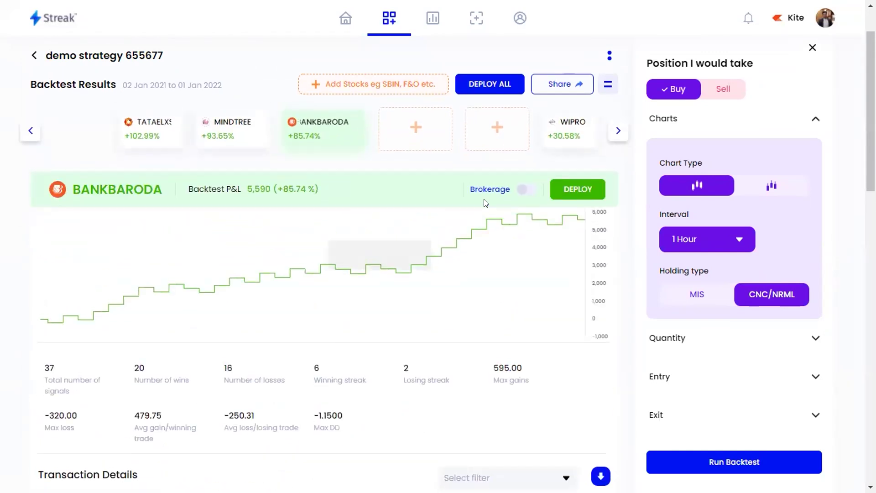
{"action": "left_click", "coordinate": [523, 190]}
{"action": "left_click", "coordinate": [523, 189]}
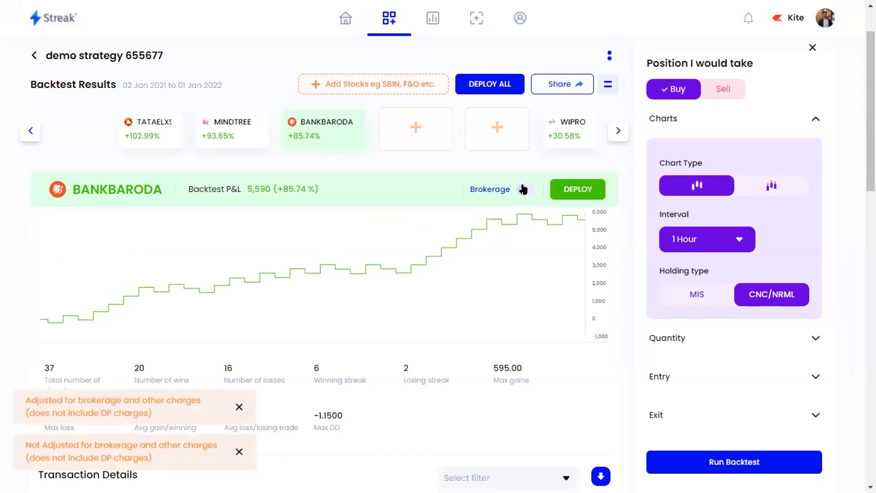
{"action": "left_click", "coordinate": [523, 189]}
{"action": "left_click", "coordinate": [523, 190]}
{"action": "scroll", "coordinate": [440, 174], "scroll_direction": "up", "scroll_amount": 2}
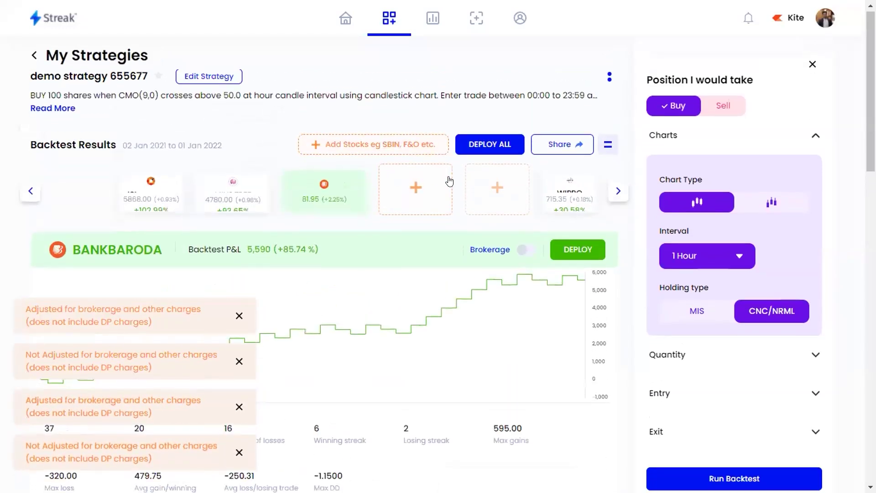
Examine BANKBARODA's backtest P&L curve, performance statistics and the transaction details chart
{"action": "scroll", "coordinate": [450, 181], "scroll_direction": "down", "scroll_amount": 2}
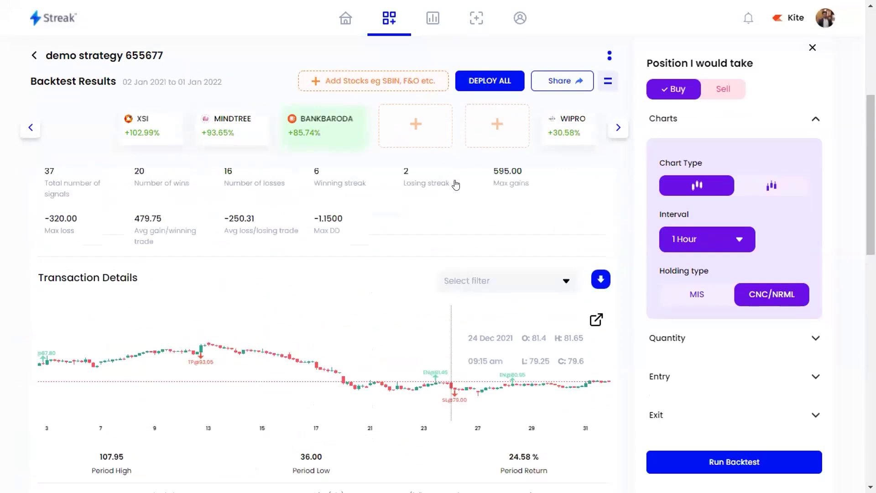
{"action": "scroll", "coordinate": [497, 242], "scroll_direction": "up", "scroll_amount": 2}
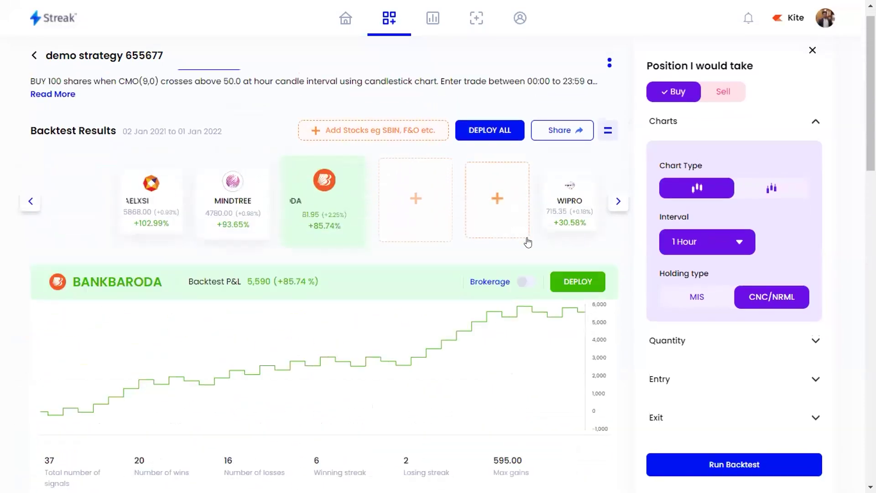
{"action": "scroll", "coordinate": [444, 313], "scroll_direction": "down", "scroll_amount": 3}
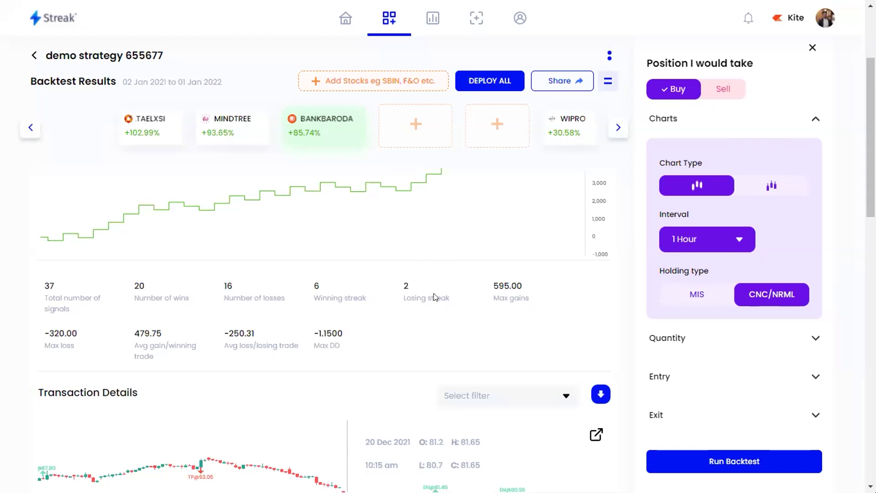
{"action": "scroll", "coordinate": [293, 327], "scroll_direction": "up", "scroll_amount": 5}
{"action": "scroll", "coordinate": [287, 371], "scroll_direction": "down", "scroll_amount": 4}
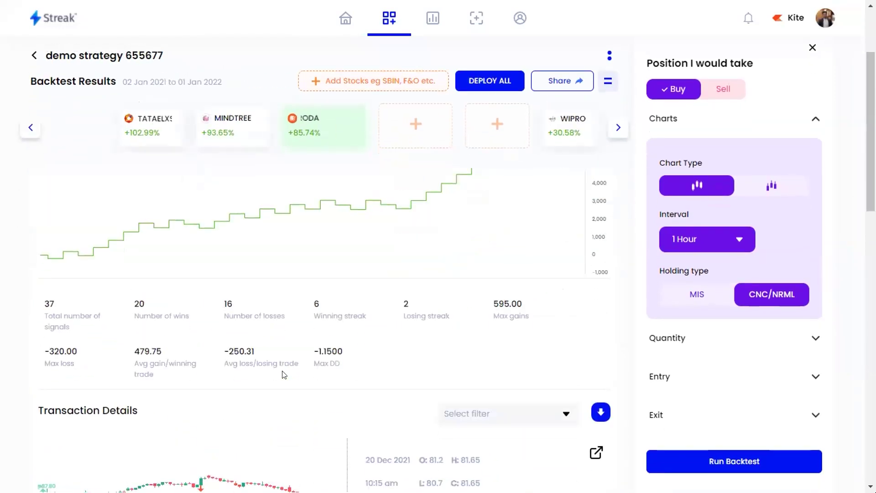